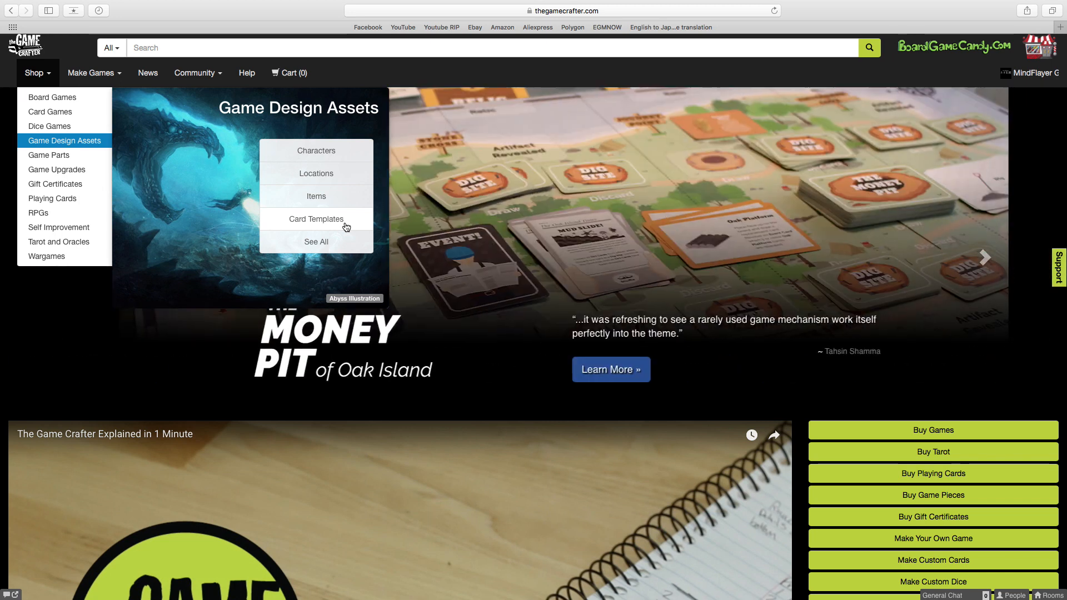
Filter the shop's Game Design Assets to Location Illustrations and open the 10 Free Backgrounds product.
click(341, 184)
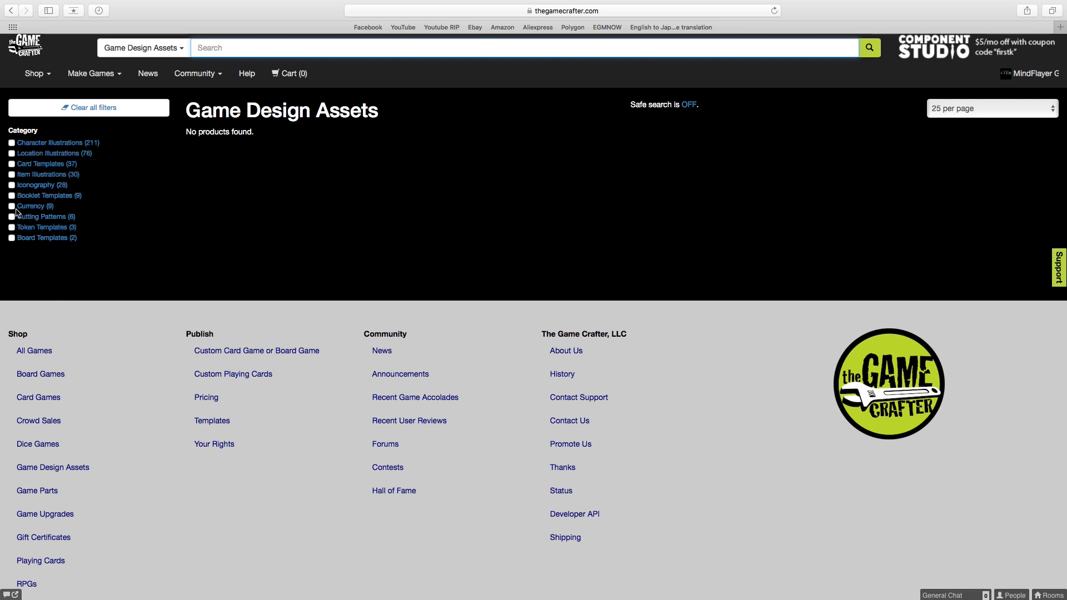
click(12, 154)
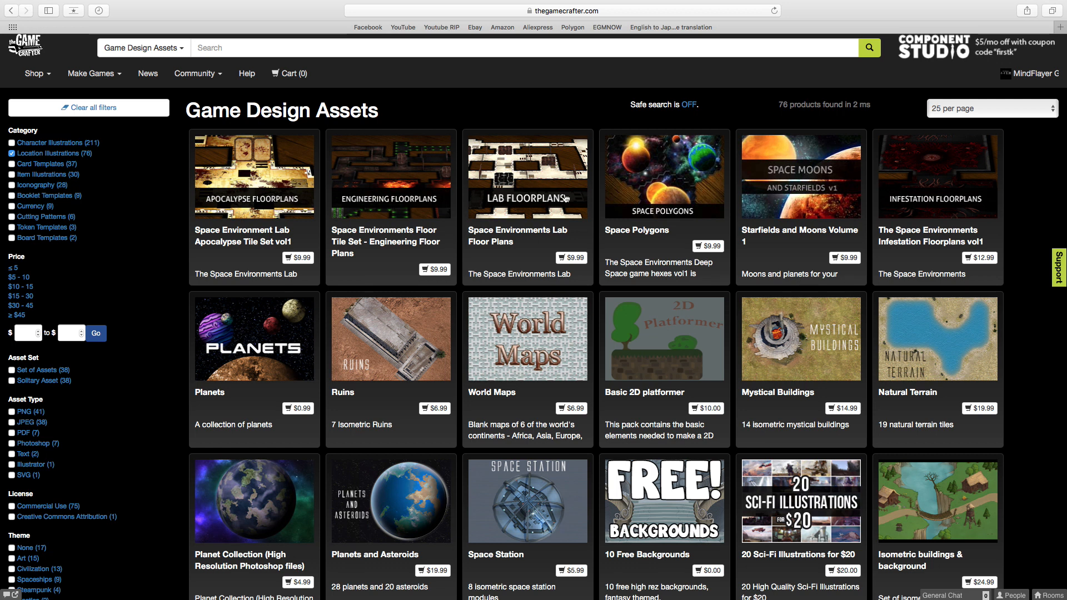
scroll(611, 211, down, 10)
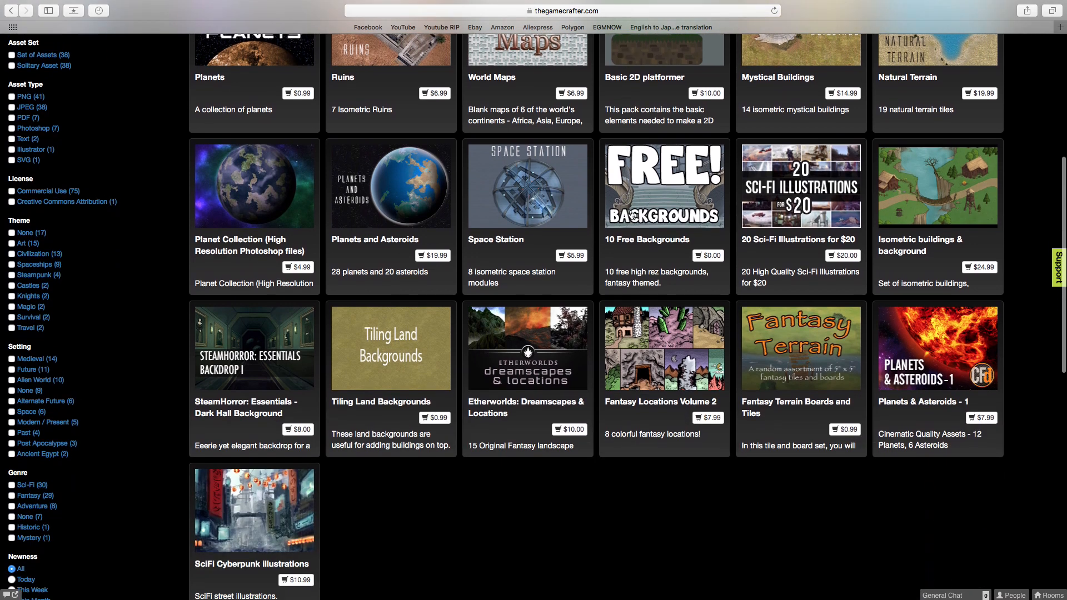
scroll(633, 216, down, 5)
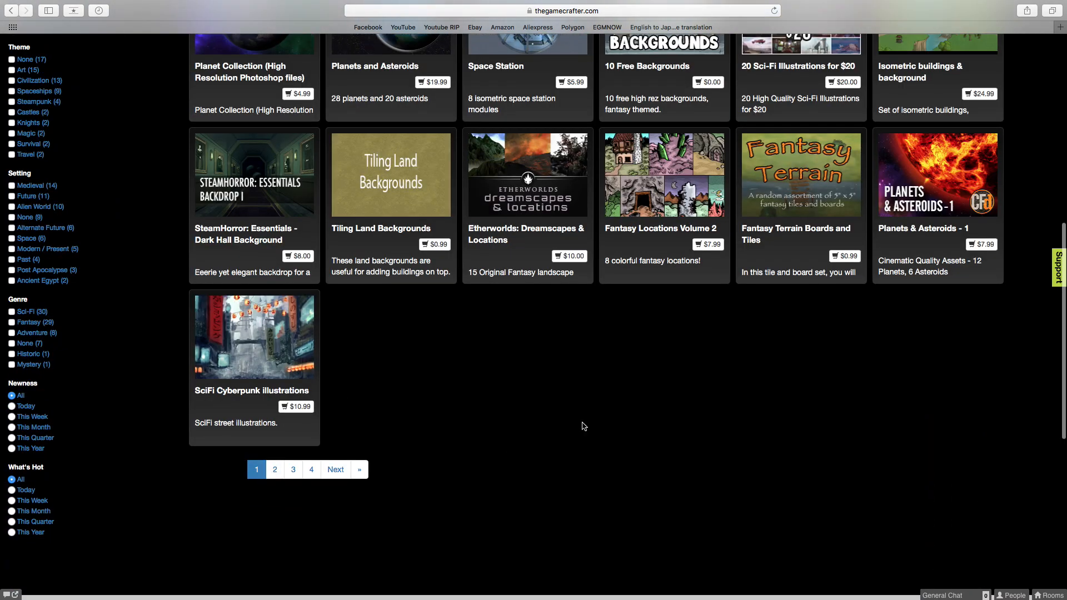
scroll(467, 370, up, 1)
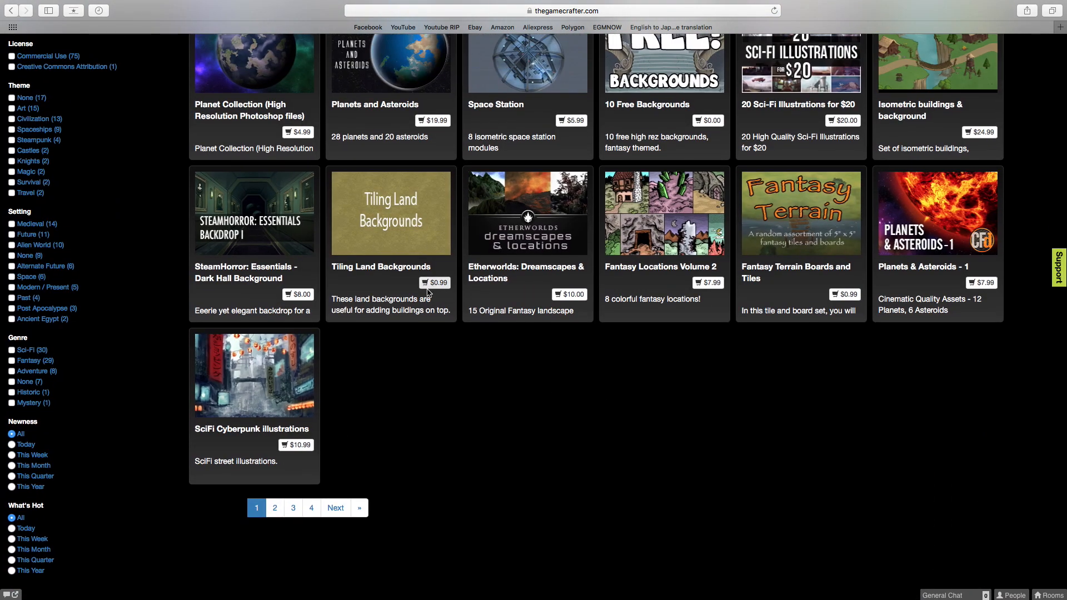
scroll(688, 144, up, 3)
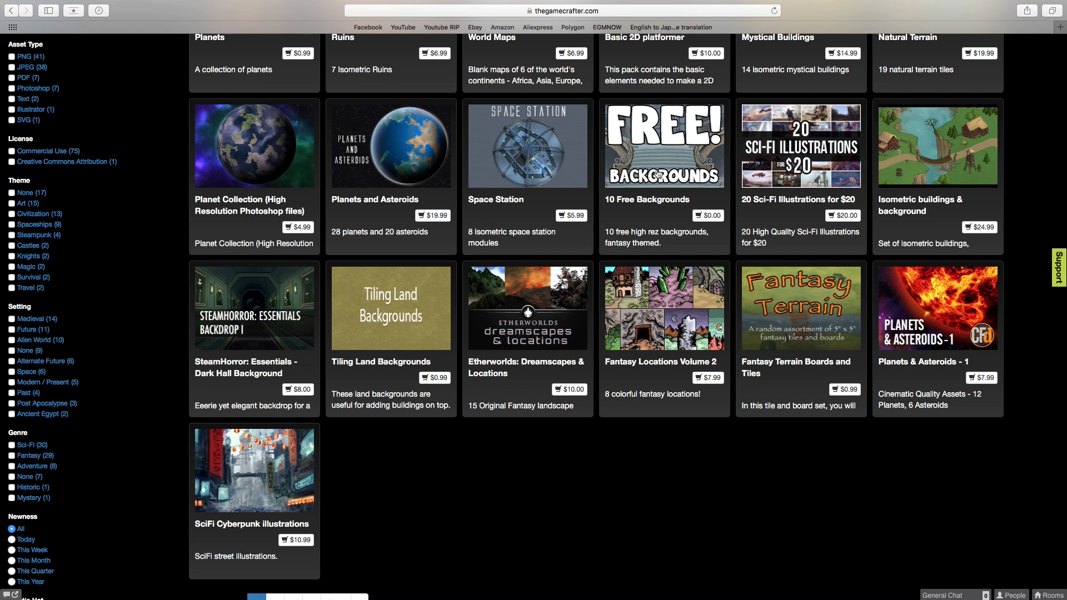
scroll(532, 459, up, 1)
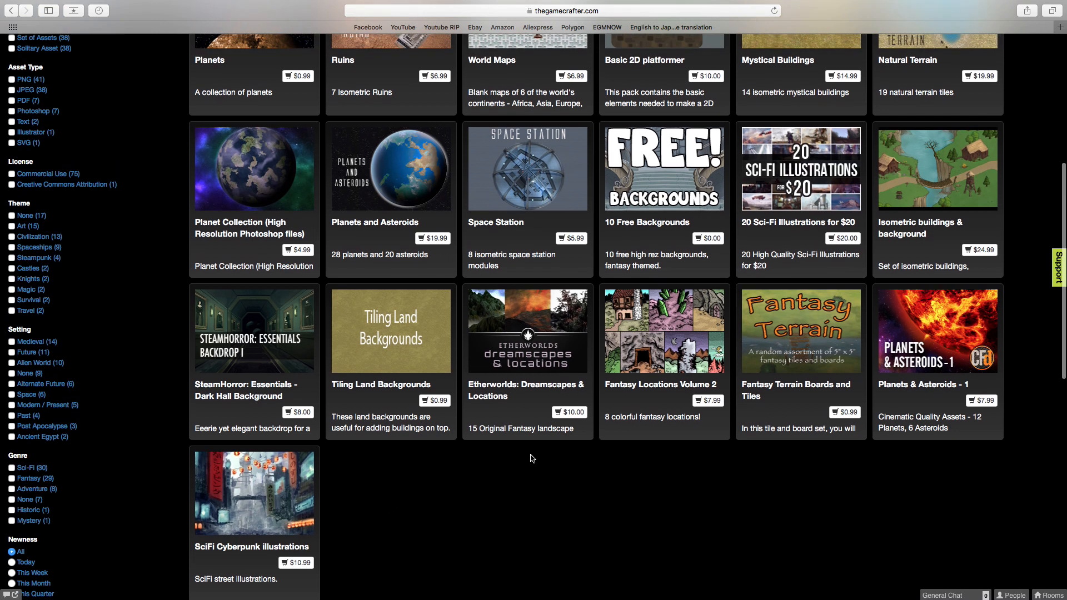
scroll(532, 458, up, 5)
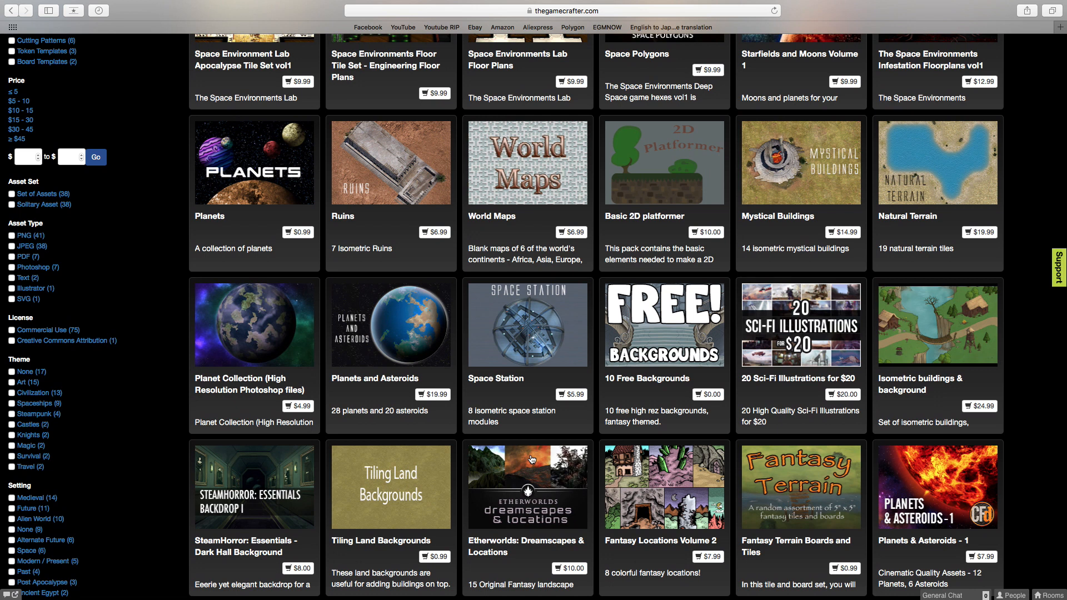
scroll(535, 457, down, 2)
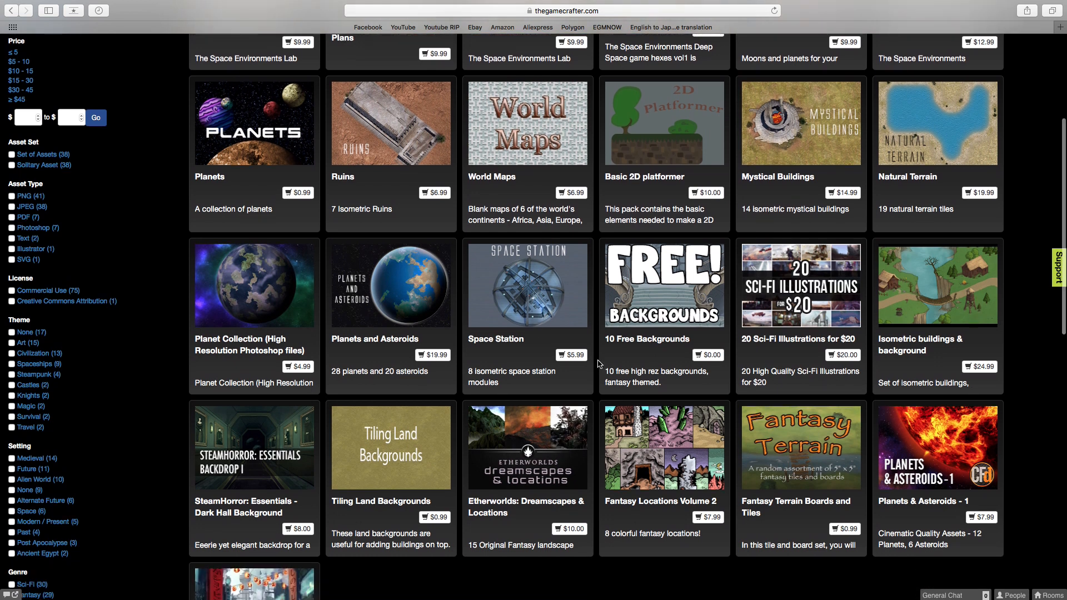
click(665, 294)
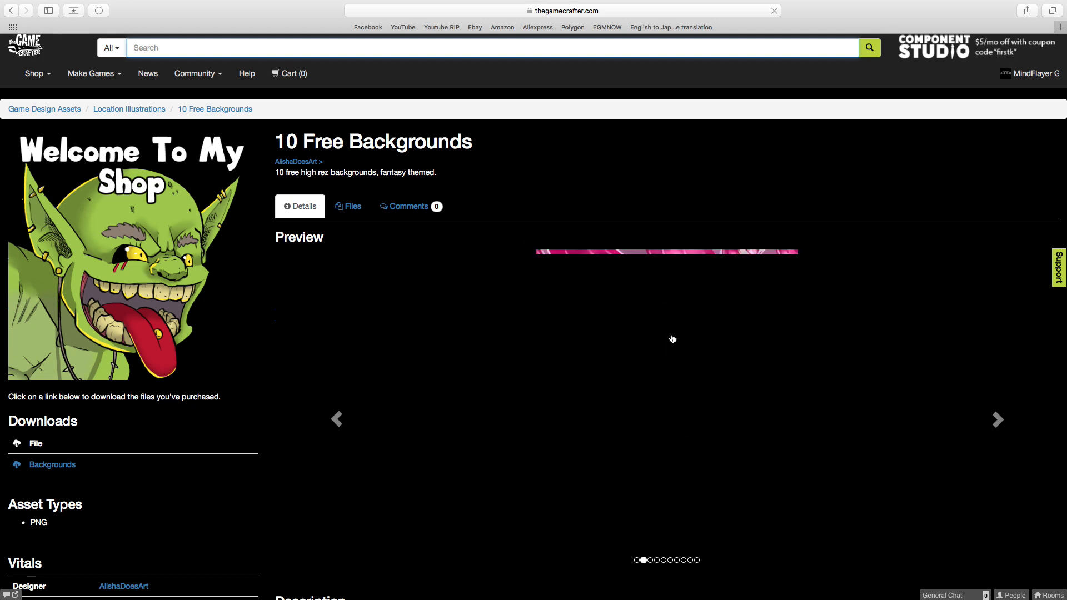
Examine the 10 Free Backgrounds product page, including its licence entry and description.
scroll(671, 339, down, 2)
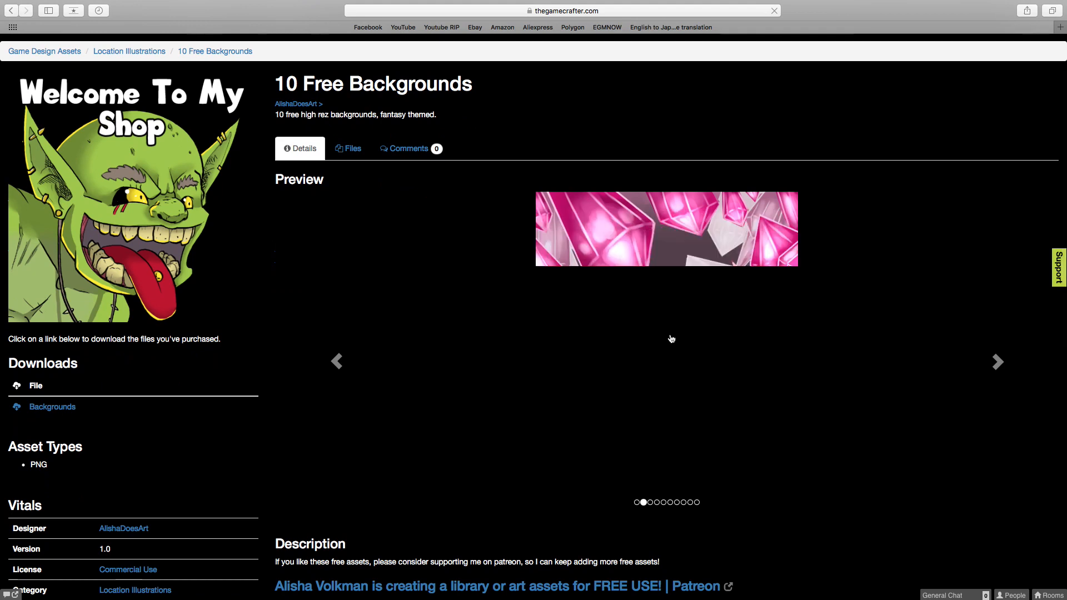
scroll(511, 386, down, 4)
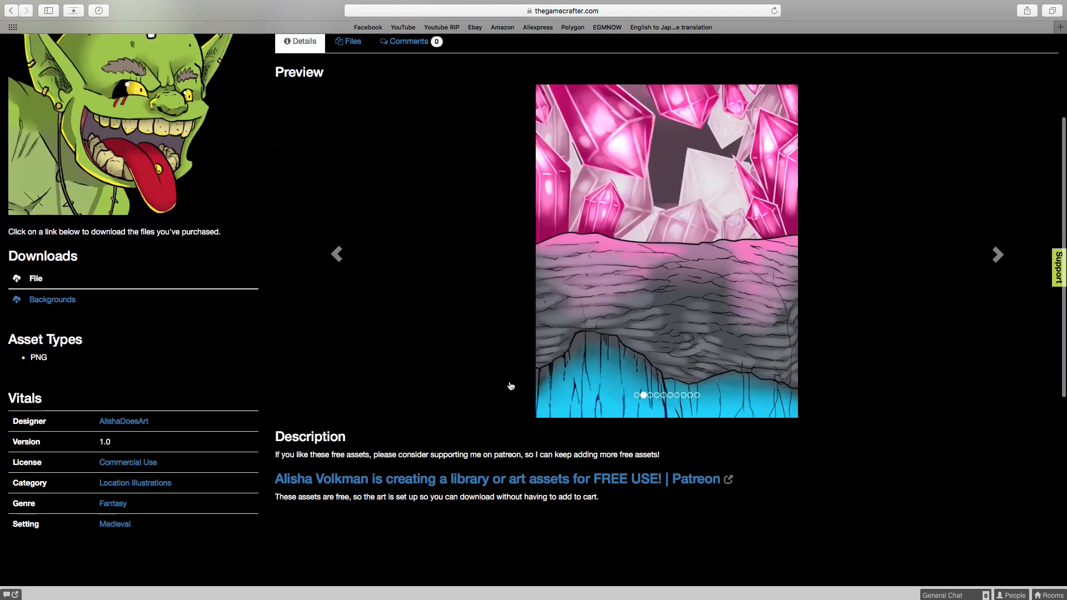
drag(167, 464, 104, 467)
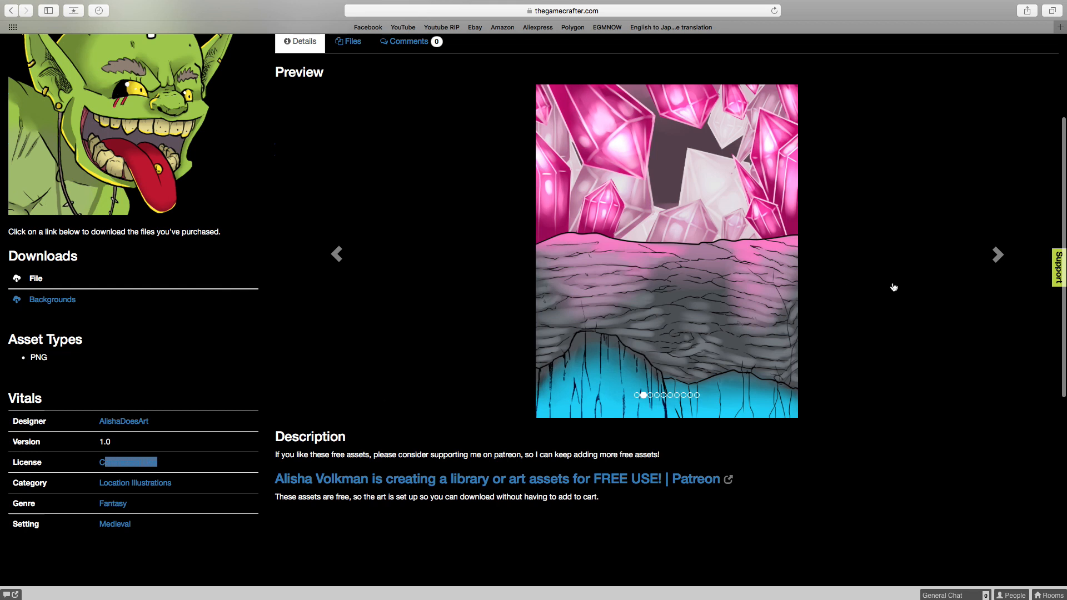
scroll(824, 298, up, 1)
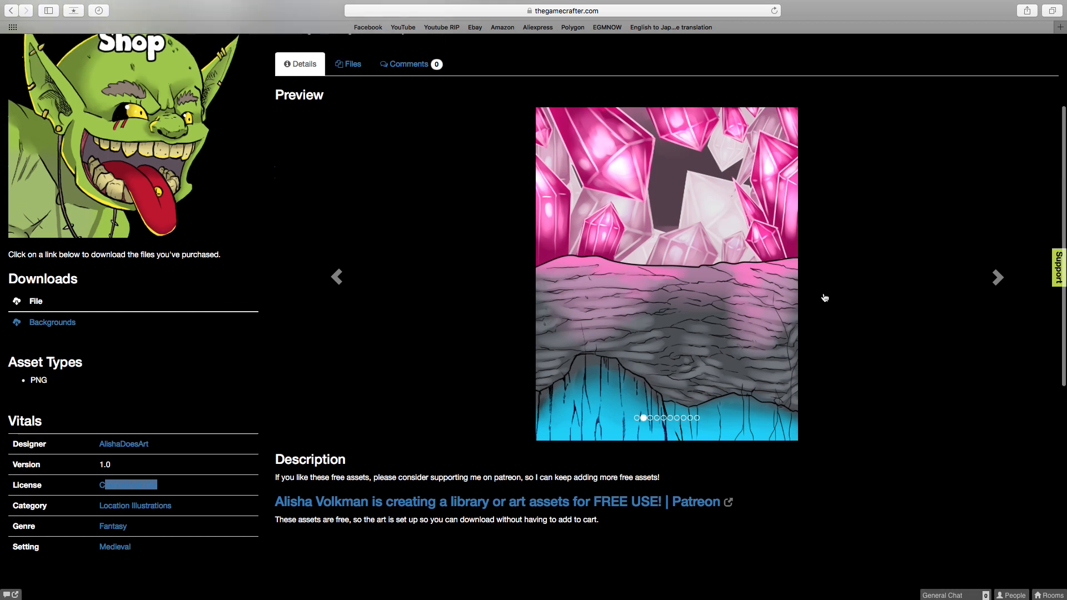
scroll(825, 298, up, 3)
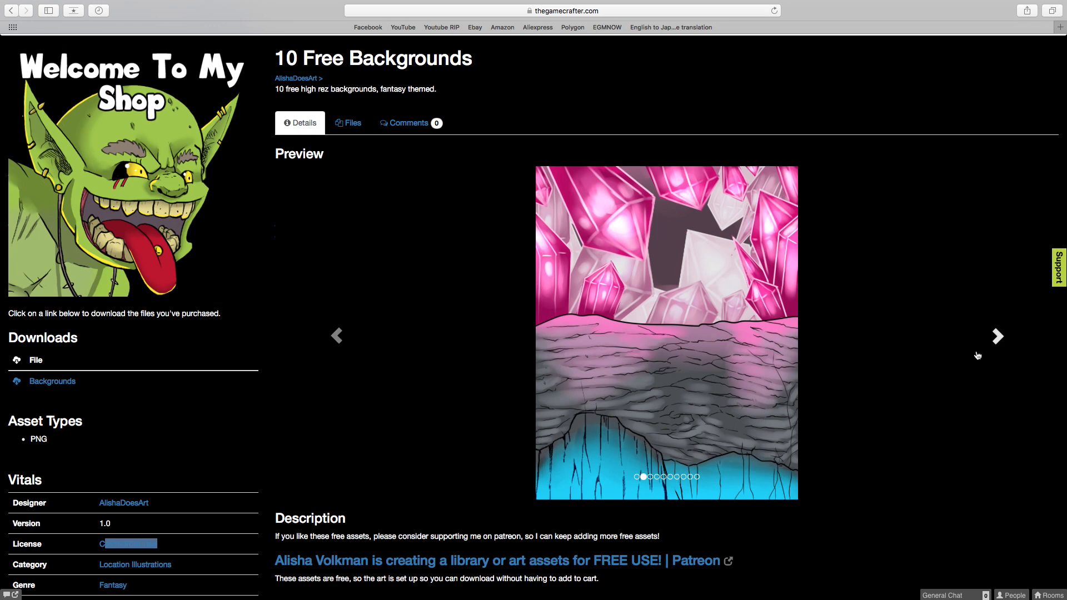
scroll(761, 312, up, 2)
scroll(762, 312, down, 6)
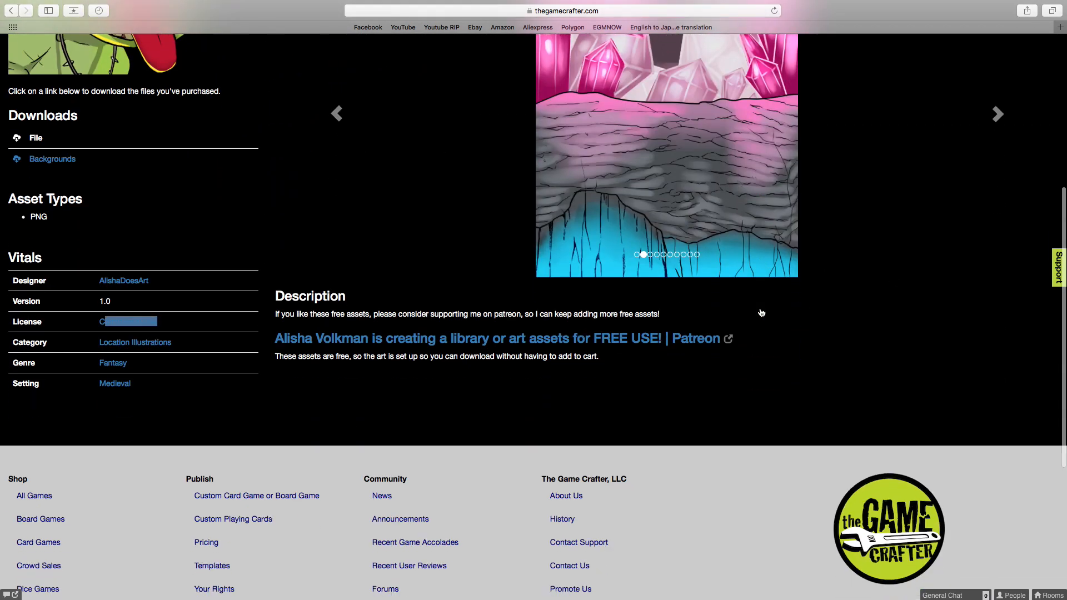
scroll(762, 313, up, 4)
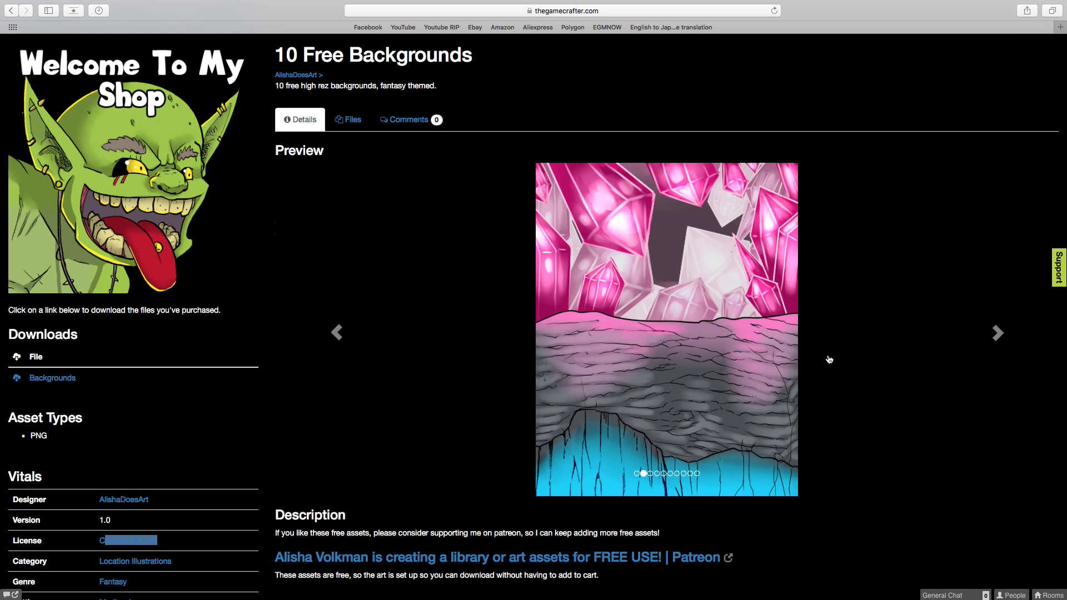
Step through four more preview images of the 10 Free Backgrounds product.
click(1005, 340)
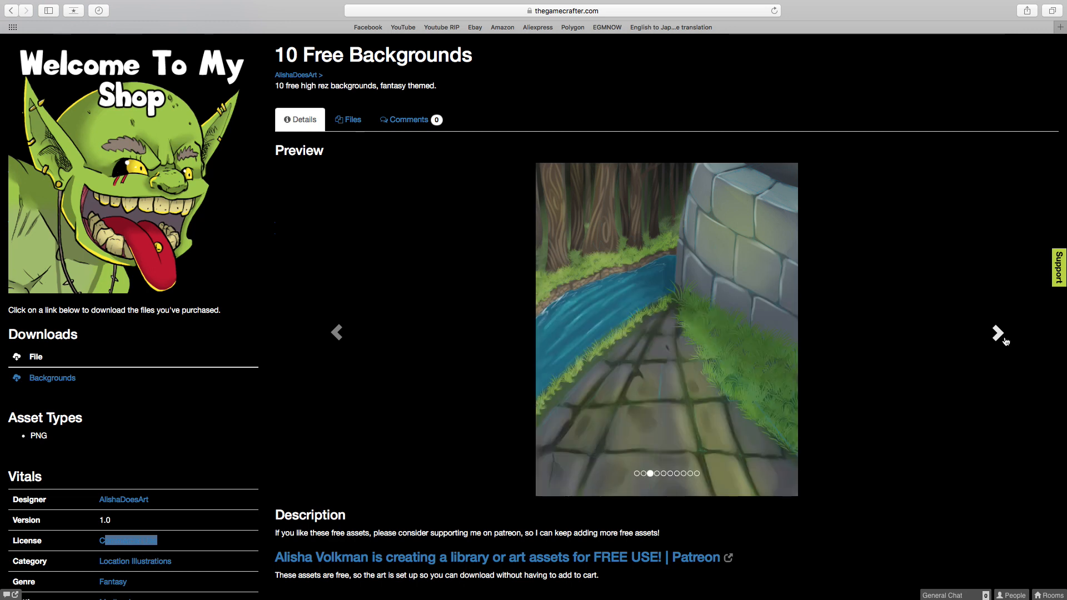
click(1005, 340)
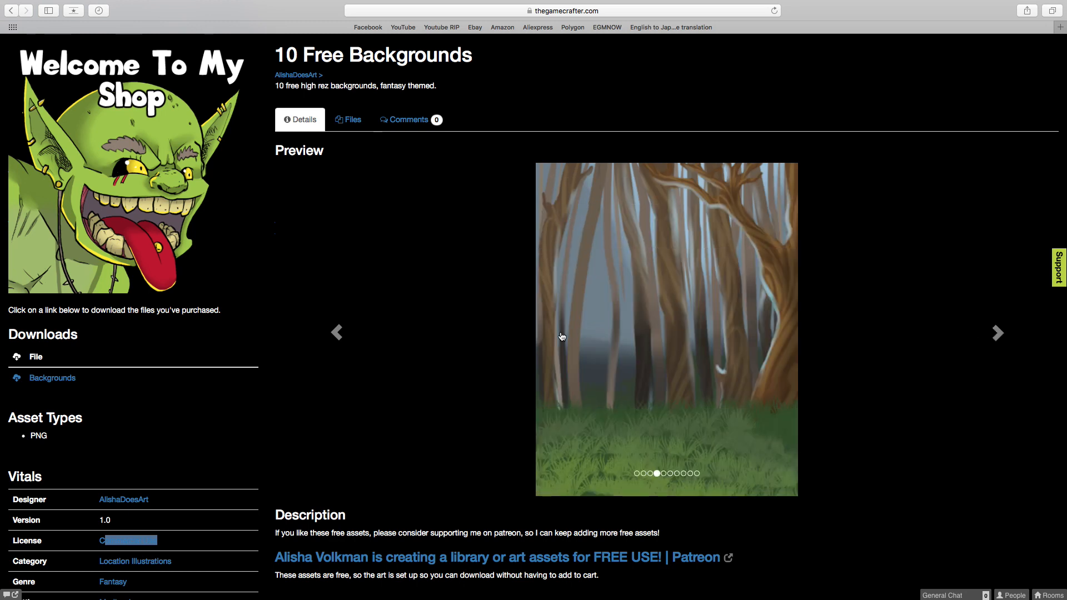
click(998, 334)
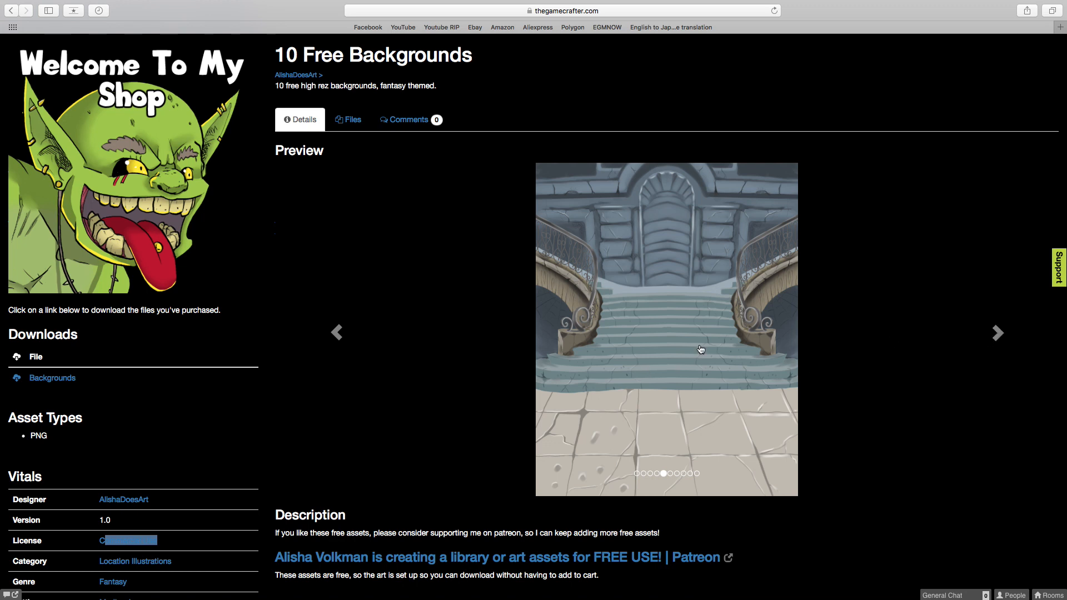
click(1000, 333)
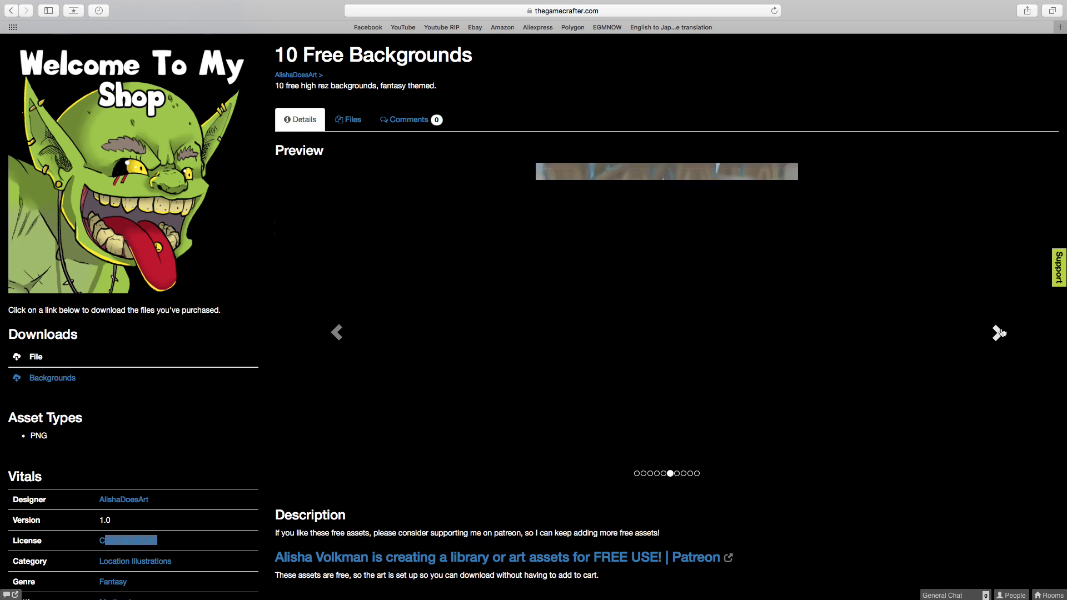
Switch to Affinity Designer and bring up the Minion Template document.
key(super+Tab)
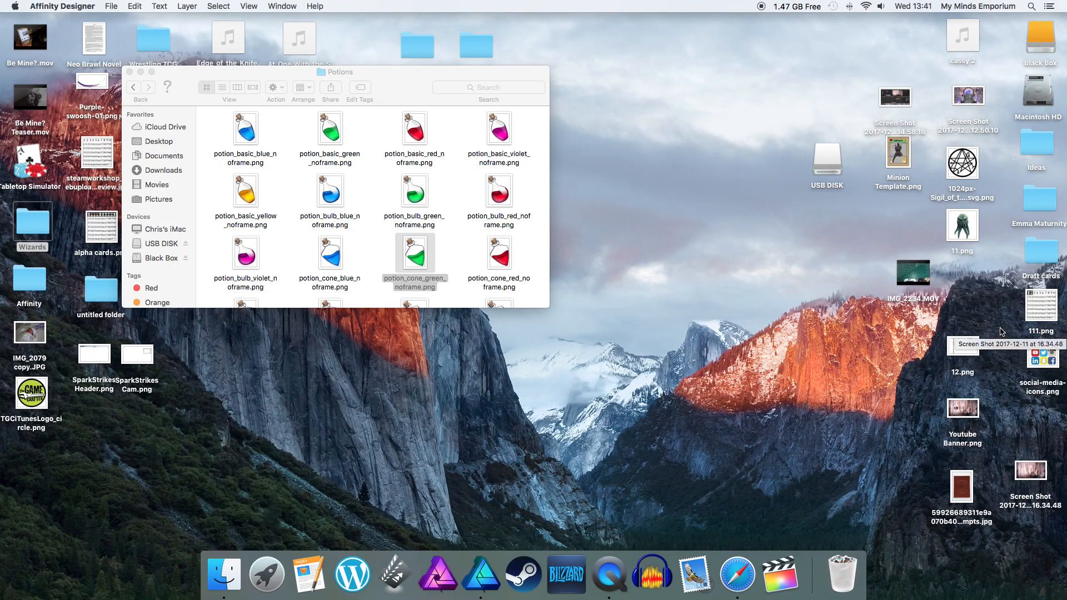
key(super+Tab)
key(super+Tab)
key(super+Tab)
key(super+Tab)
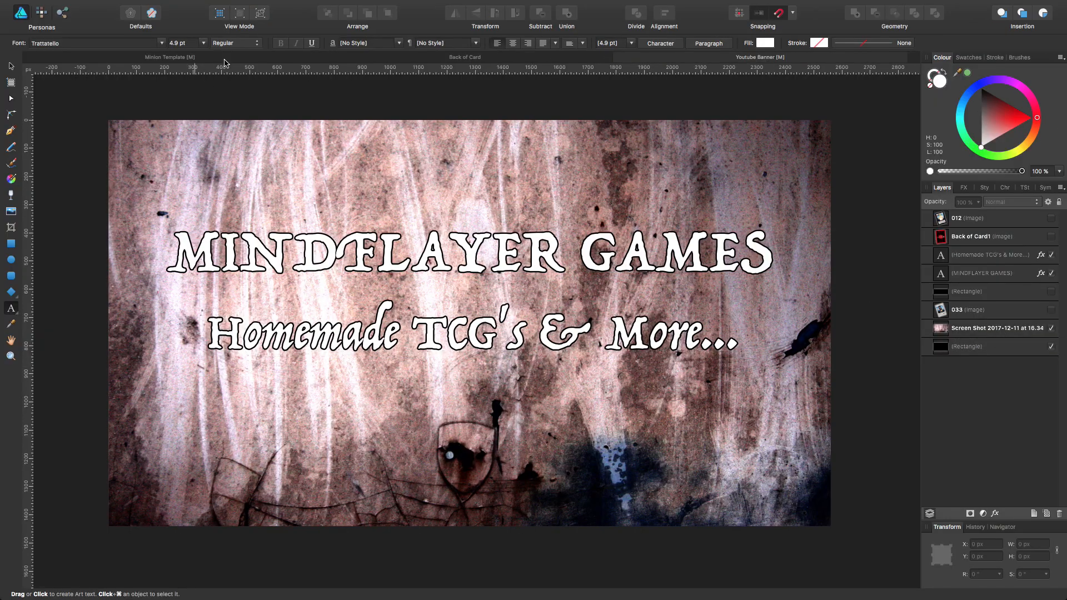
click(248, 60)
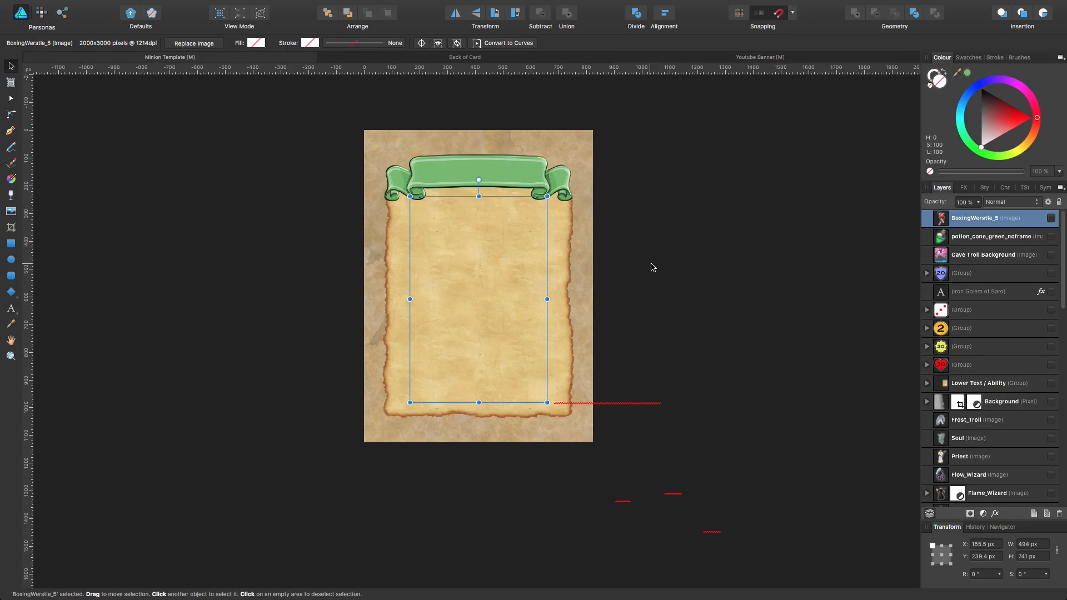
Make the Cave Troll Background image layer visible and select it.
scroll(945, 295, down, 2)
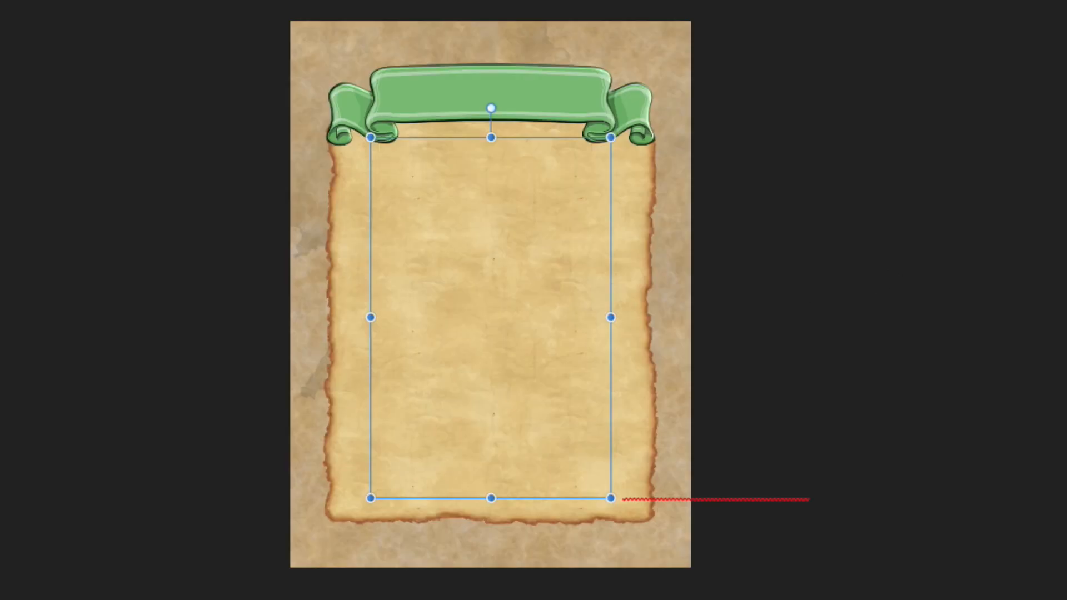
click(1062, 306)
click(1064, 305)
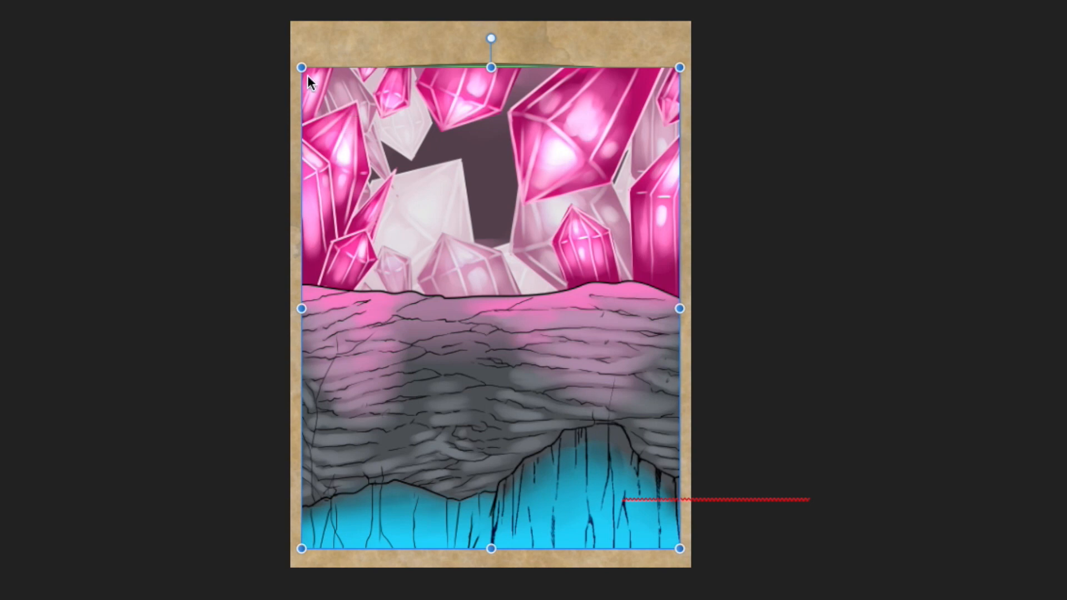
Scale the Cave Troll Background image down to about 708 × 902 px and move it beyond the card's right edge.
drag(302, 68, 336, 110)
drag(474, 196, 466, 173)
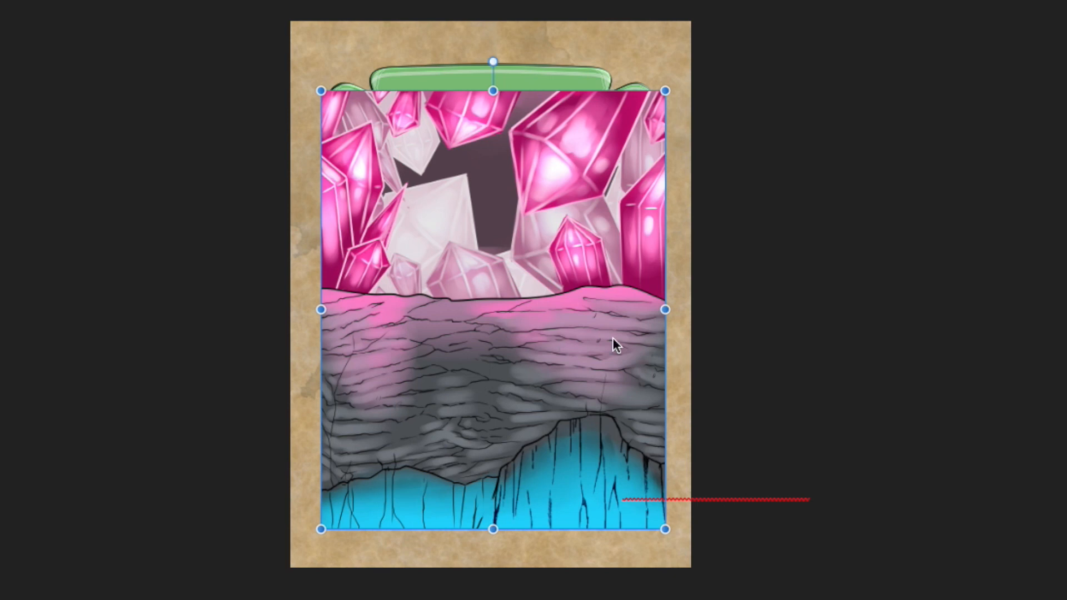
mouse_move(509, 196)
mouse_down()
mouse_move(522, 195)
mouse_move(512, 194)
mouse_up()
drag(439, 208, 779, 201)
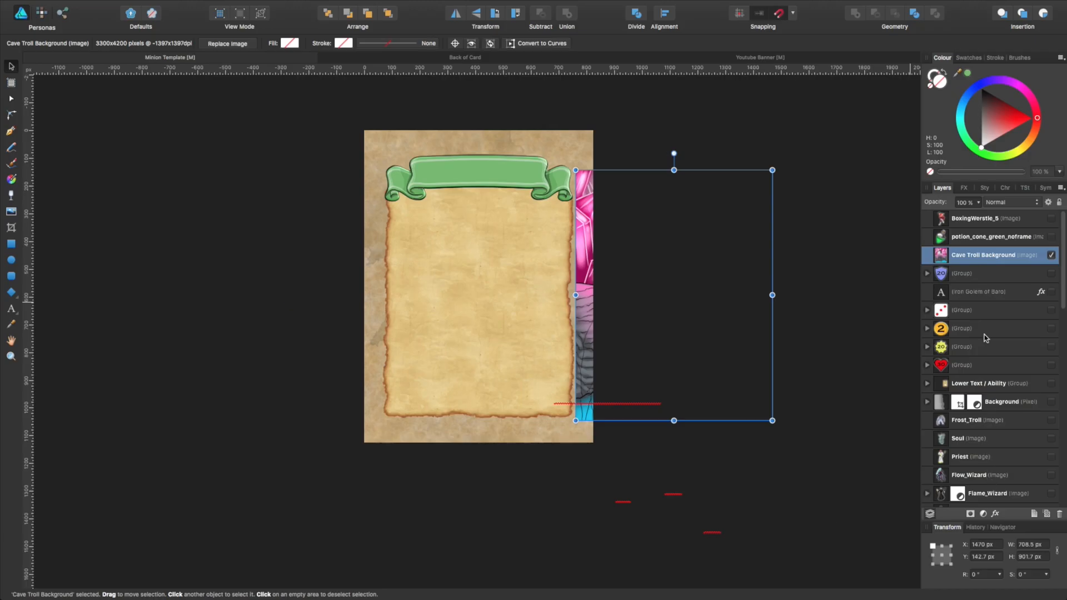
Show the cropped cave background inside the parchment frame and move the Cave Troll Background image back toward the card.
scroll(985, 317, up, 1)
click(1052, 332)
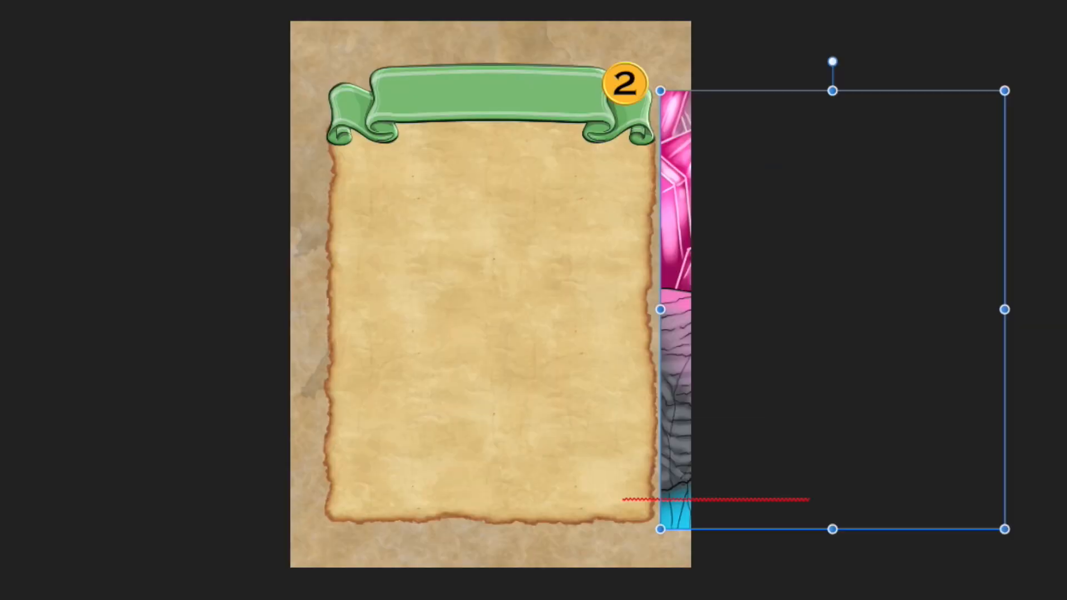
click(1052, 347)
click(1052, 348)
mouse_move(834, 248)
mouse_down()
mouse_move(528, 272)
mouse_move(894, 282)
mouse_move(825, 276)
mouse_move(836, 261)
mouse_up()
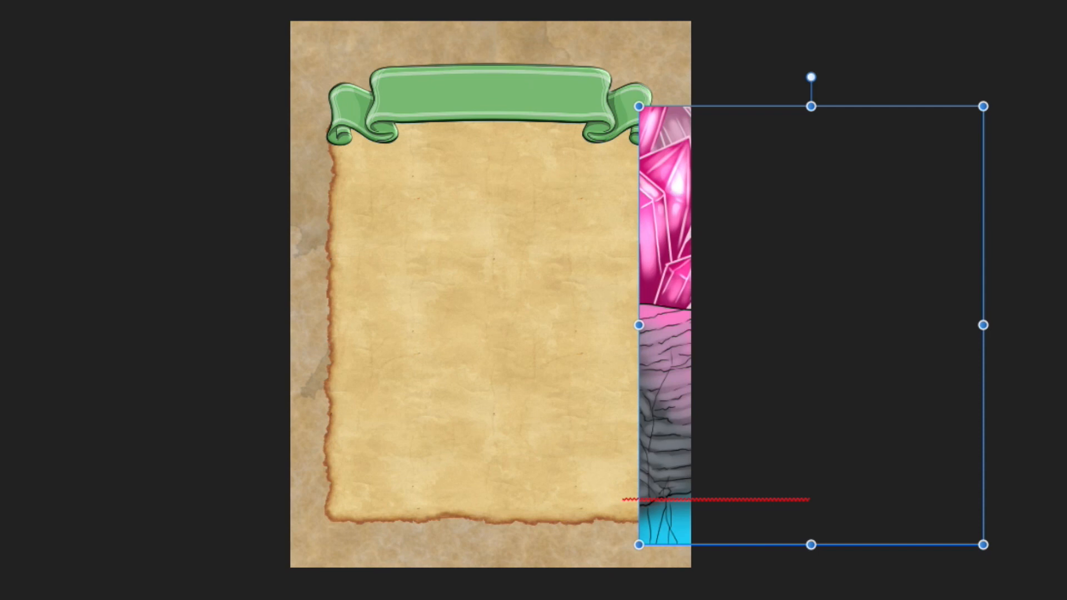
click(449, 141)
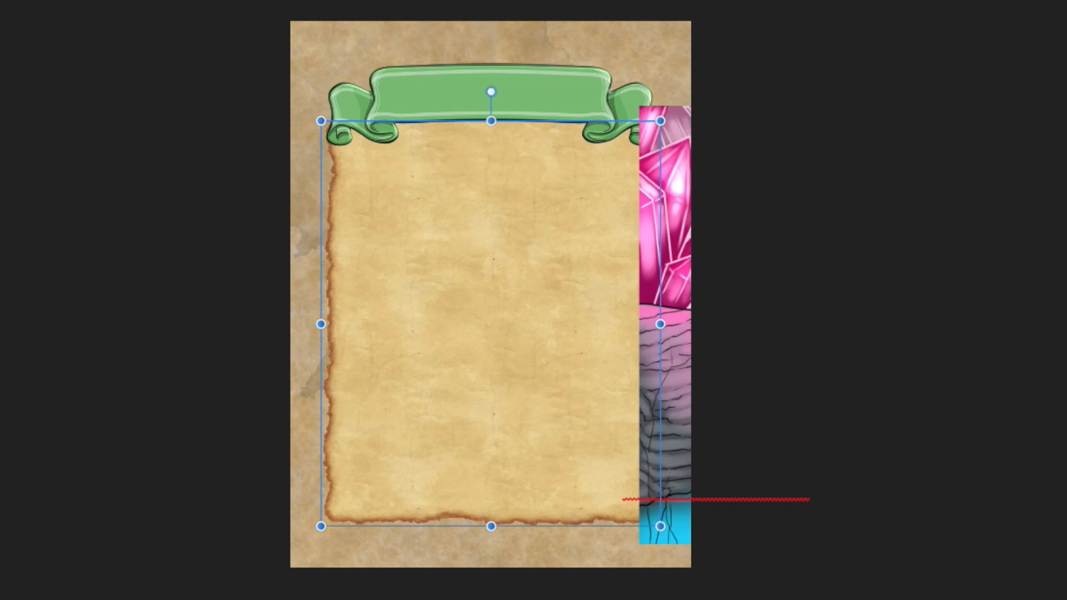
drag(675, 282, 426, 278)
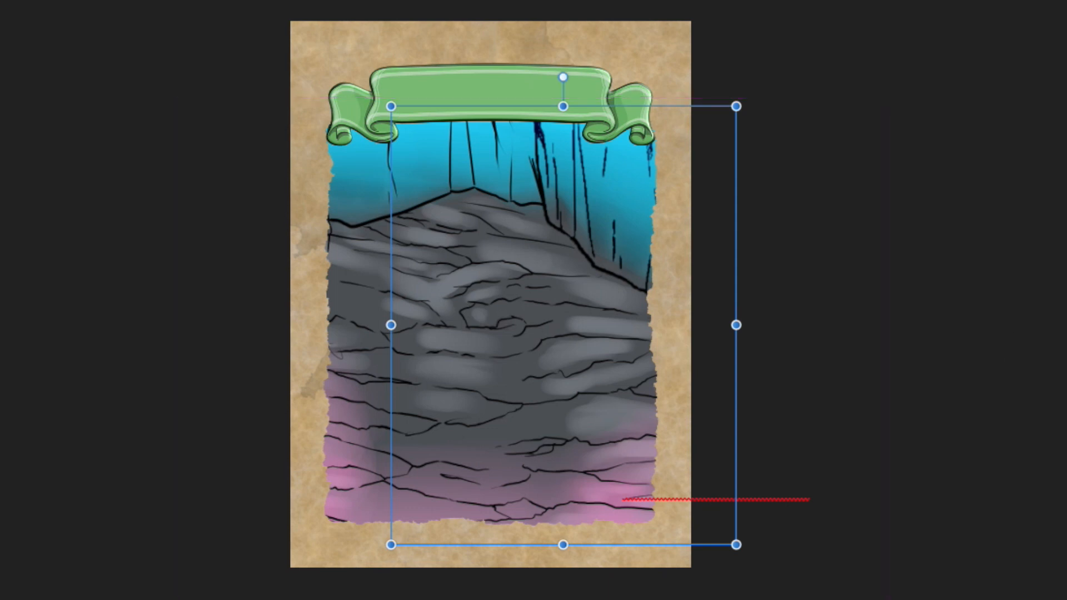
Rotate the Cave Troll Background image 180° and place it over the lower part of the card.
drag(568, 253, 524, 203)
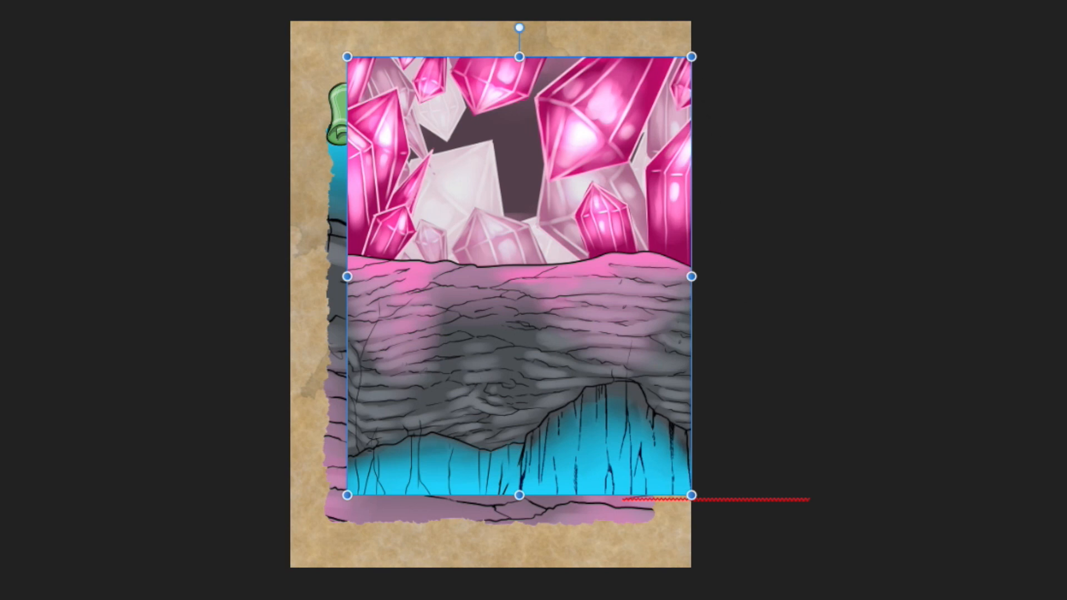
drag(519, 27, 519, 524)
drag(497, 184, 529, 409)
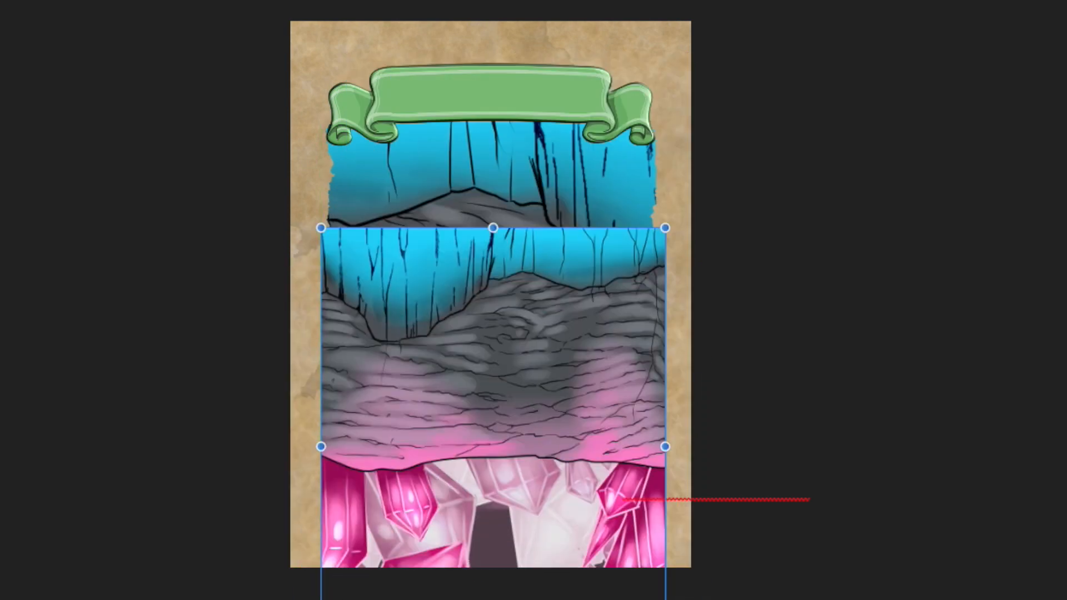
Mirror the upside-down Cave Troll Background image horizontally and move it over the card's lower-right corner.
click(474, 152)
drag(507, 336, 614, 487)
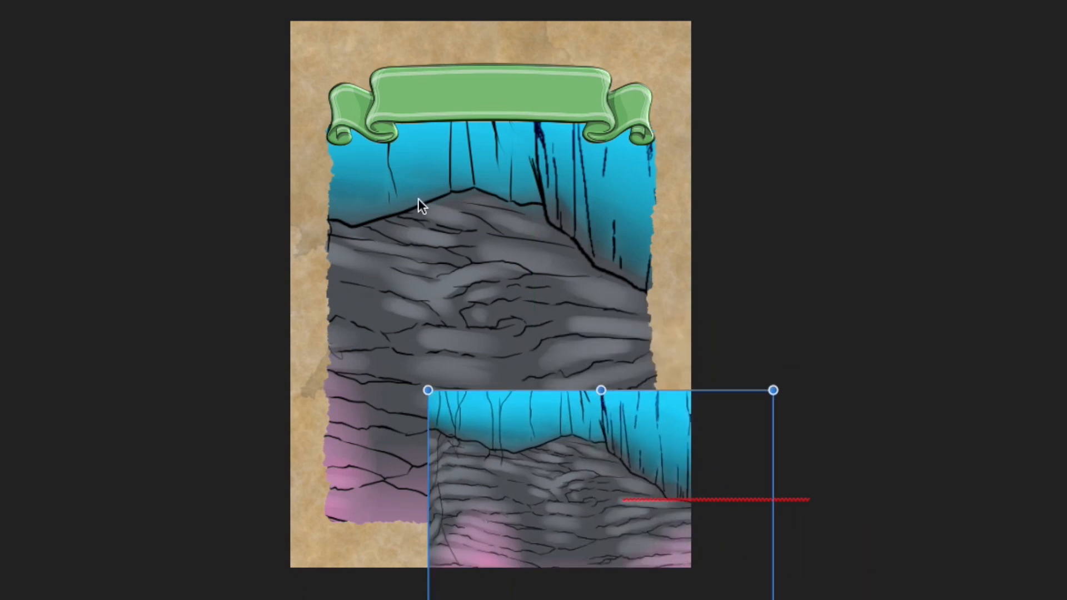
Move the Cave Troll Background image up from the card's lower-right corner, overlapping most of the parchment frame.
drag(638, 439, 545, 247)
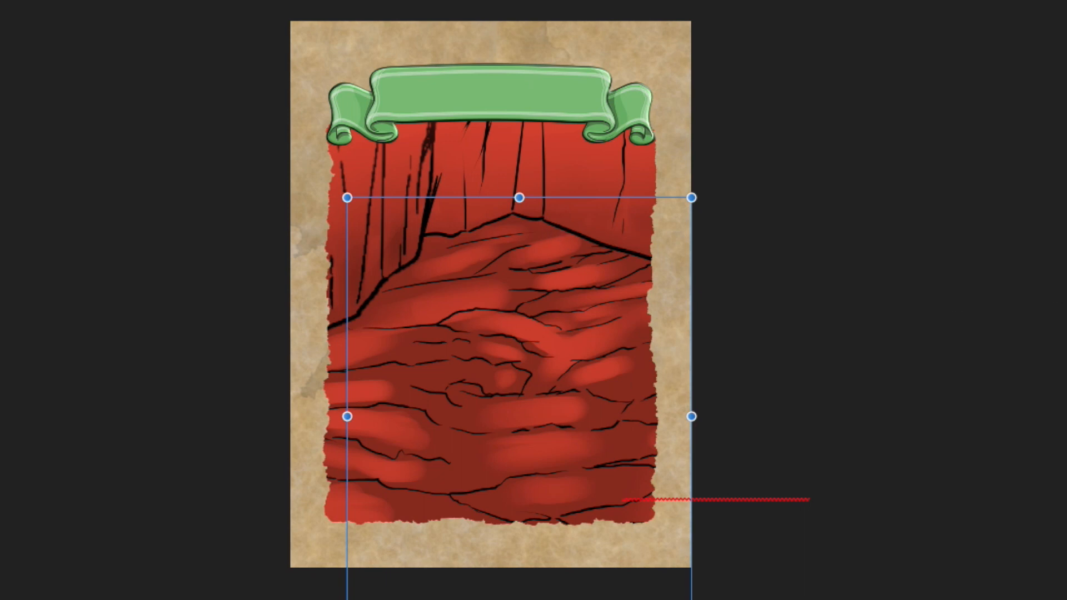
Scale the forest background down to slightly larger than the parchment frame and position it so the frame is fully covered behind the fighter.
click(964, 280)
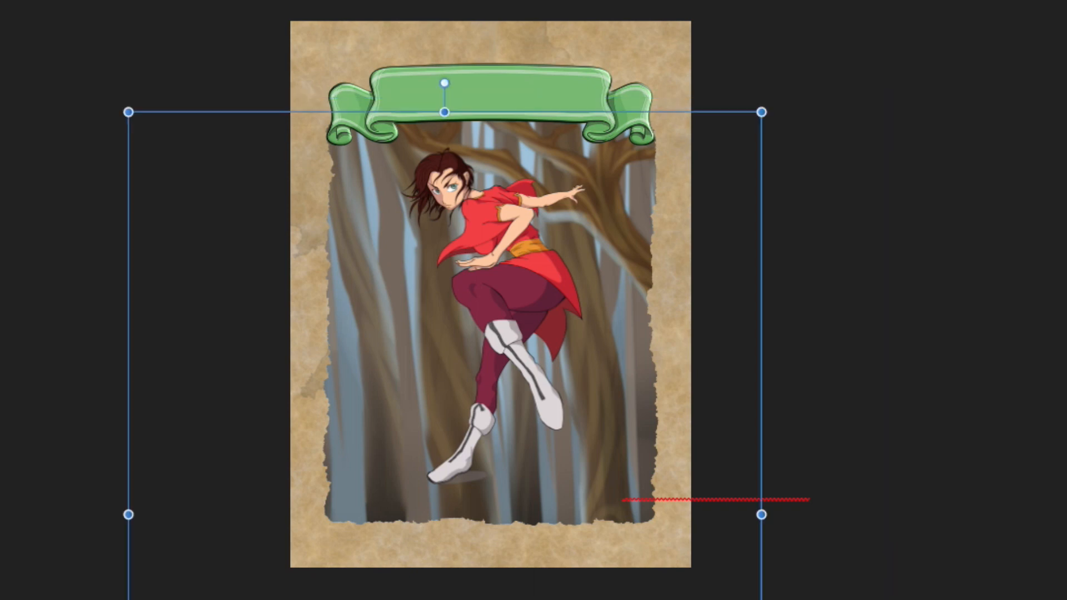
drag(128, 112, 421, 401)
drag(602, 536, 538, 94)
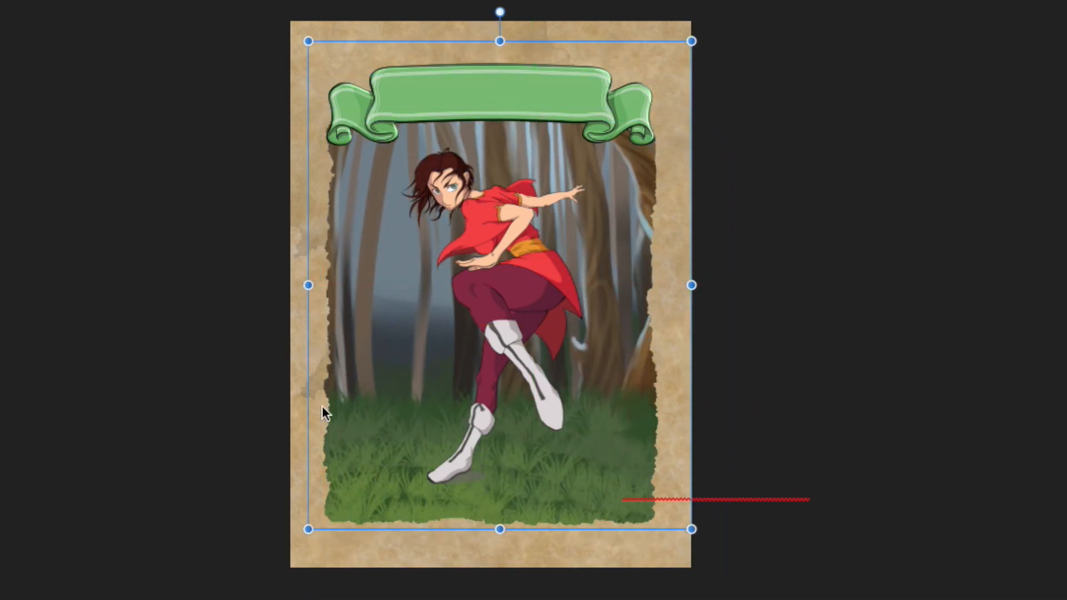
Move the fighter down onto the grass and enlarge her to span from the banner to the frame's lower edge, centred on the card.
click(492, 300)
drag(516, 258, 514, 282)
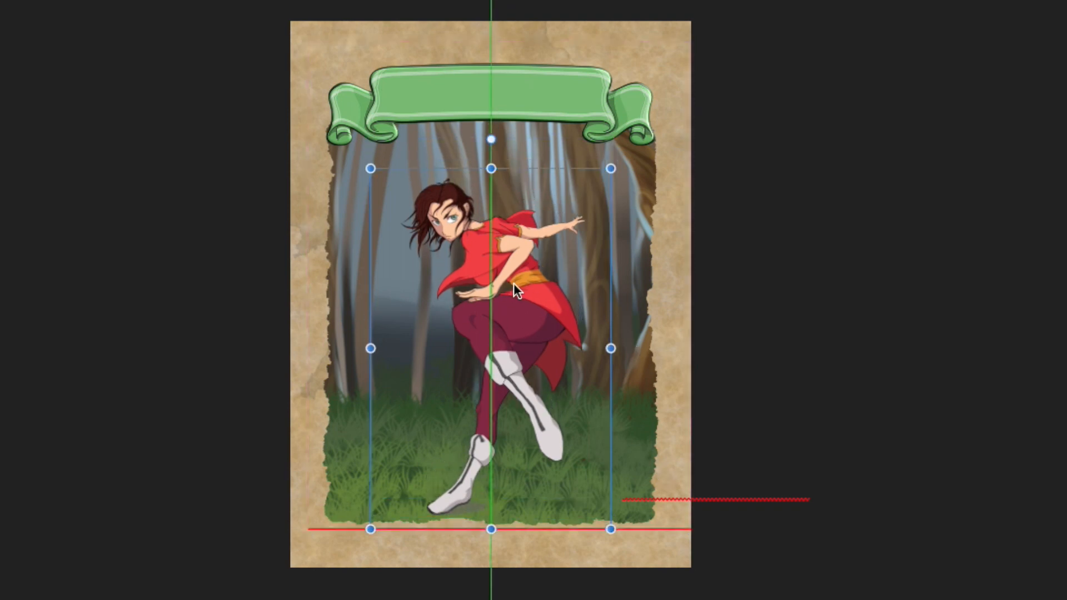
drag(370, 168, 334, 114)
drag(490, 214, 500, 214)
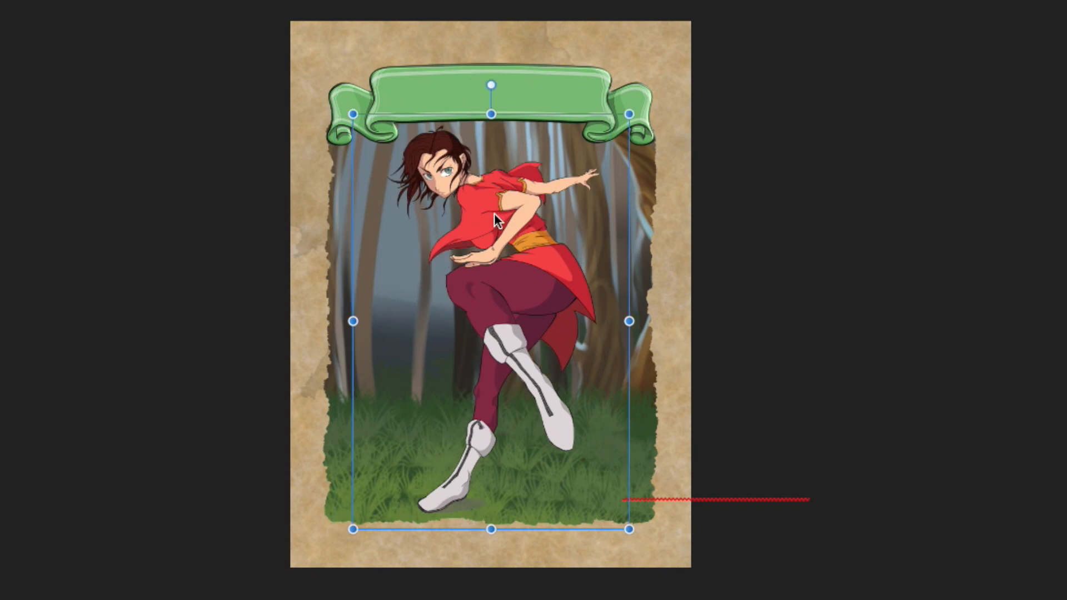
click(954, 419)
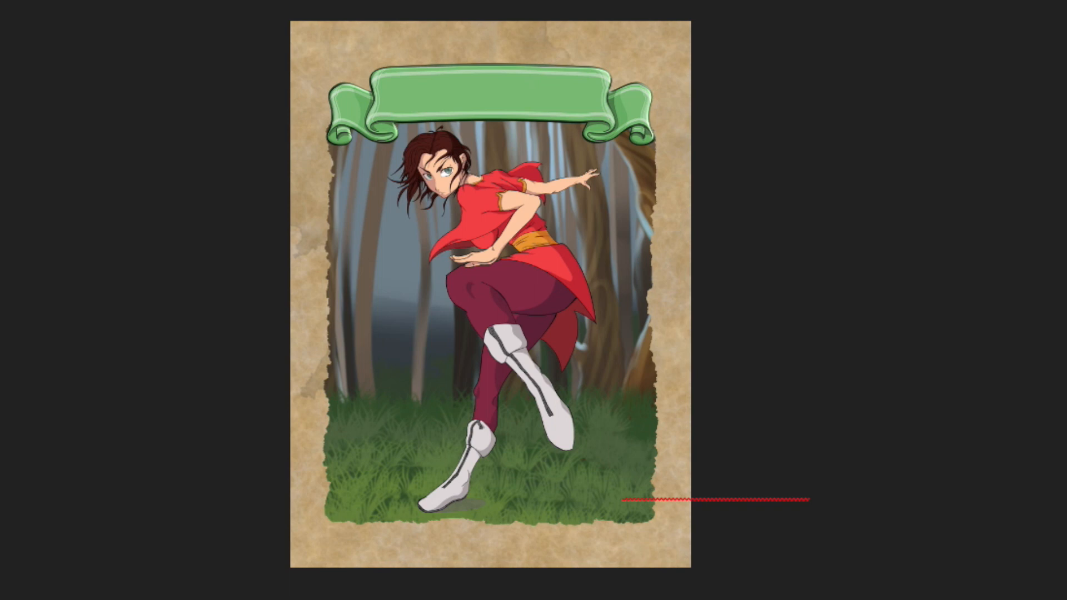
Enlarge the forest background well beyond the card's edges and reposition it to show the grass and trees behind the fighter.
click(348, 364)
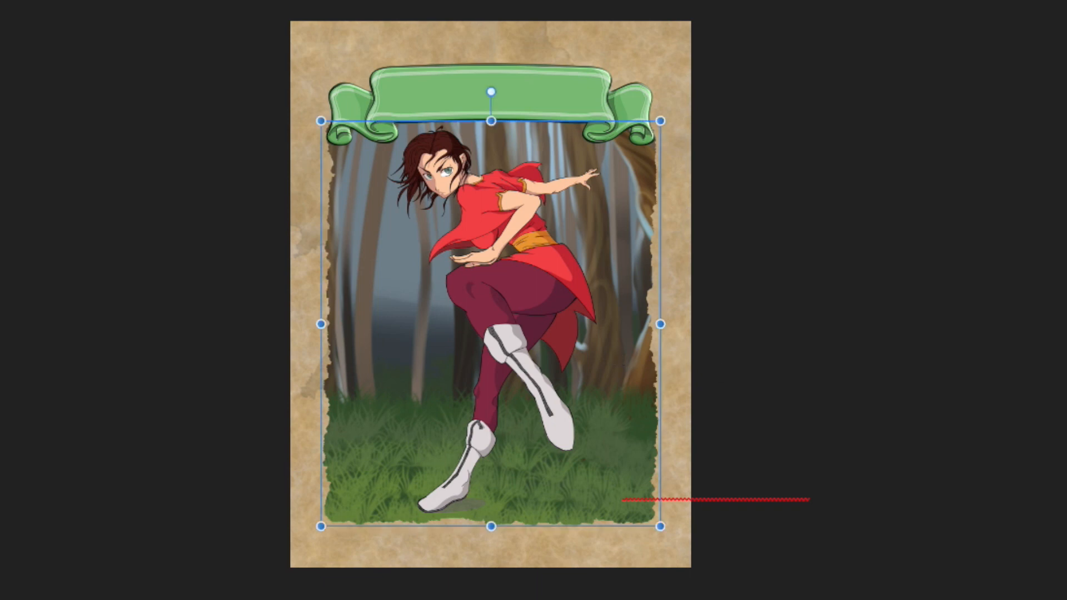
click(1066, 439)
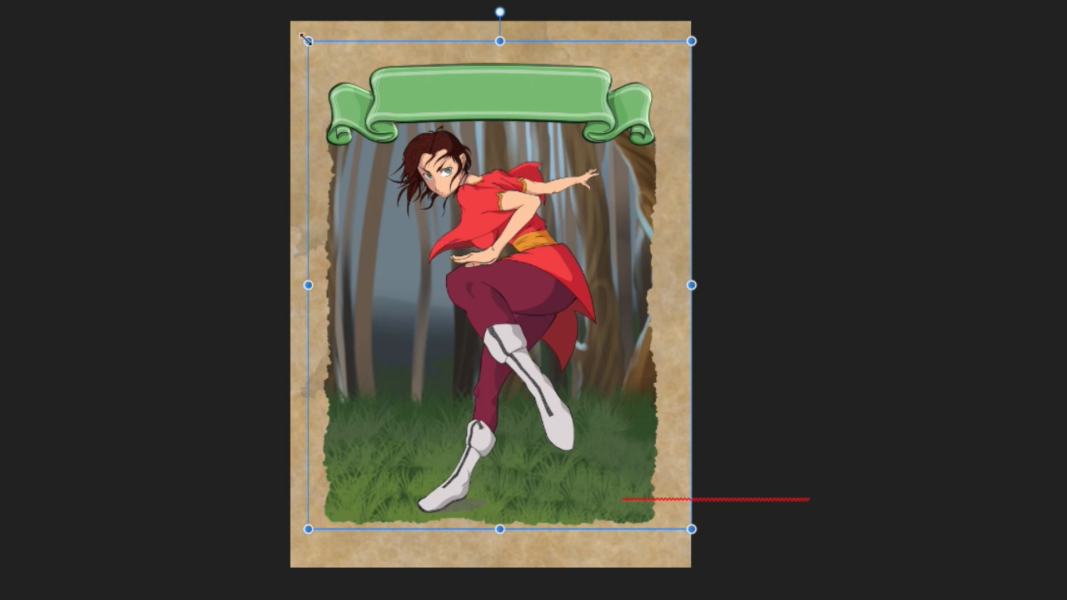
drag(315, 48, 0, 0)
drag(353, 385, 597, 598)
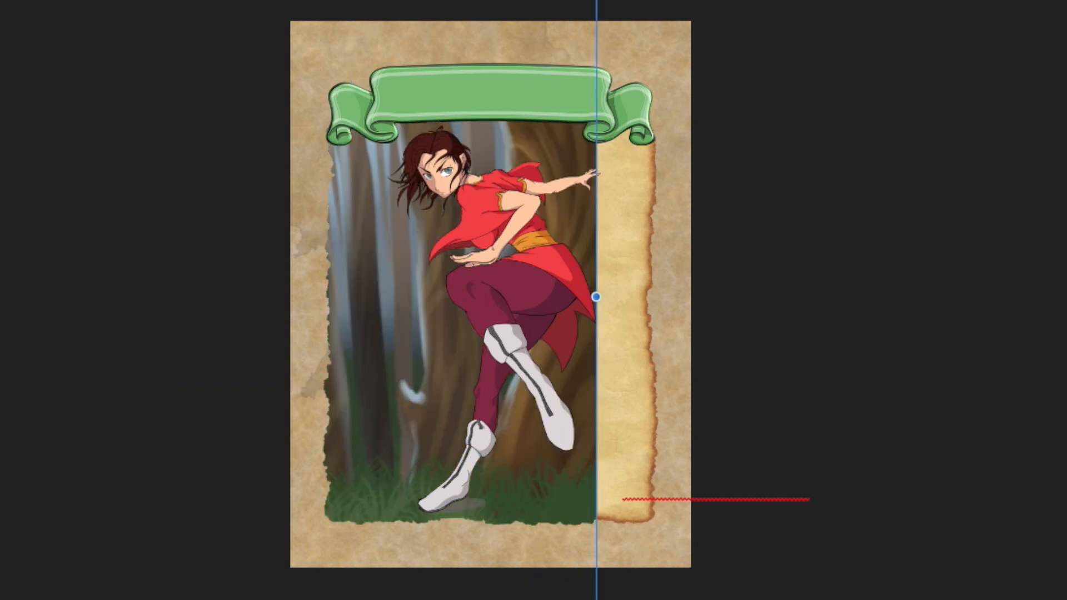
drag(376, 315, 688, 229)
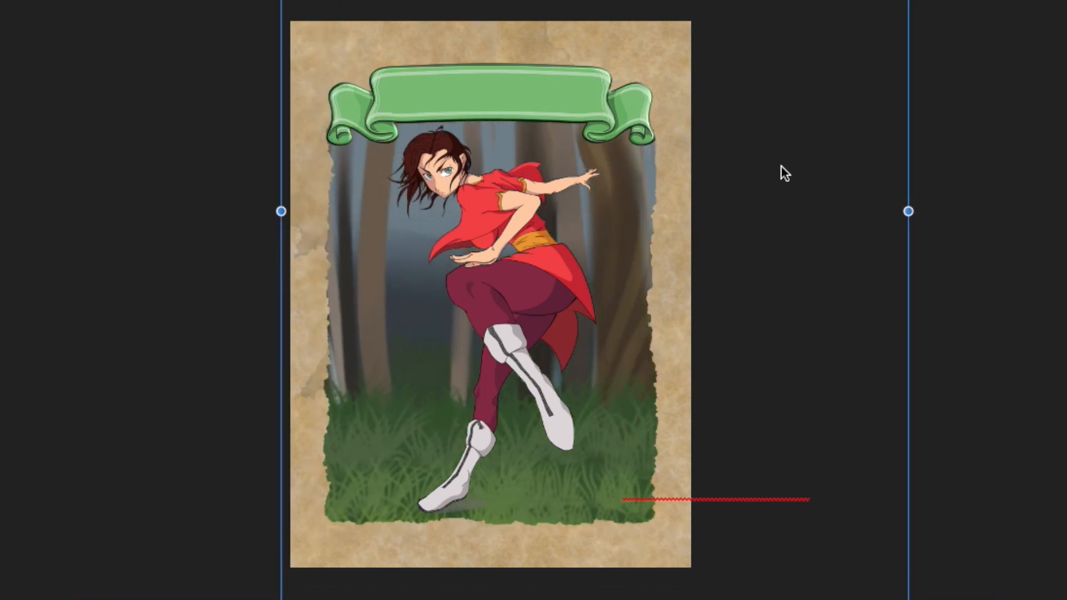
Scale the enlarged forest background back down and move it lower over the card.
drag(908, 599, 679, 402)
drag(631, 289, 627, 464)
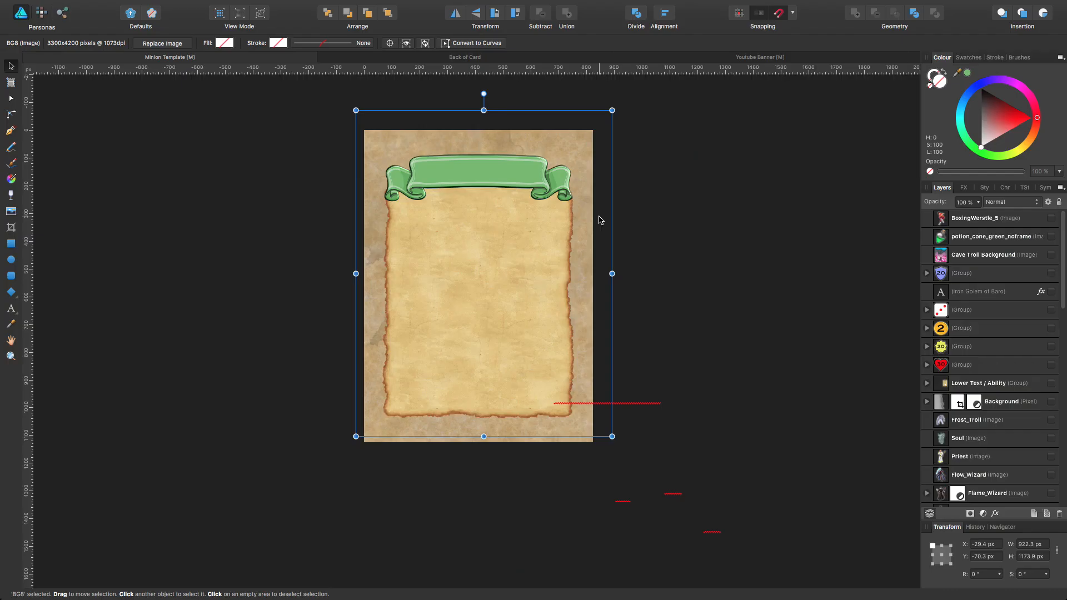
Switch to The Game Crafter website in Safari and review the 10 Free Backgrounds asset page.
key(super+Tab)
scroll(444, 179, down, 3)
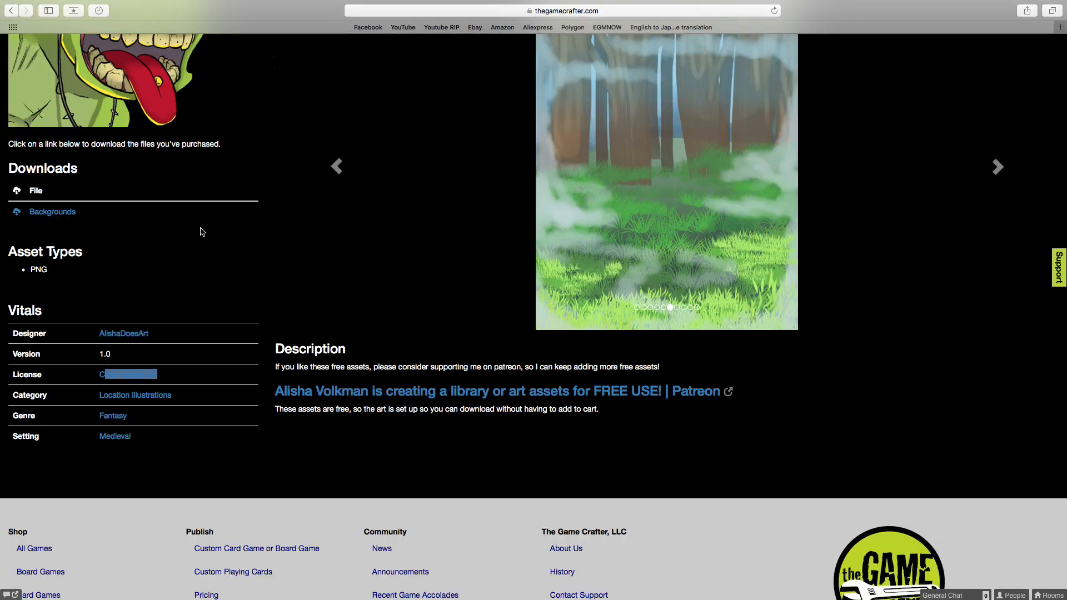
scroll(444, 179, up, 5)
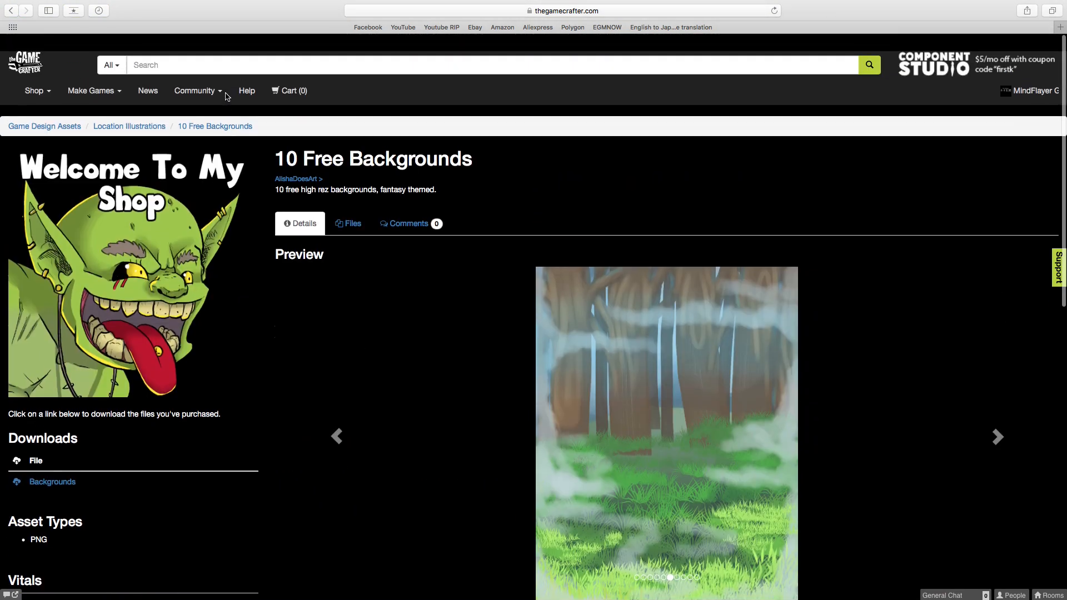
Return to the Location Illustrations listing, look through its first page of assets and go to page 2.
click(20, 12)
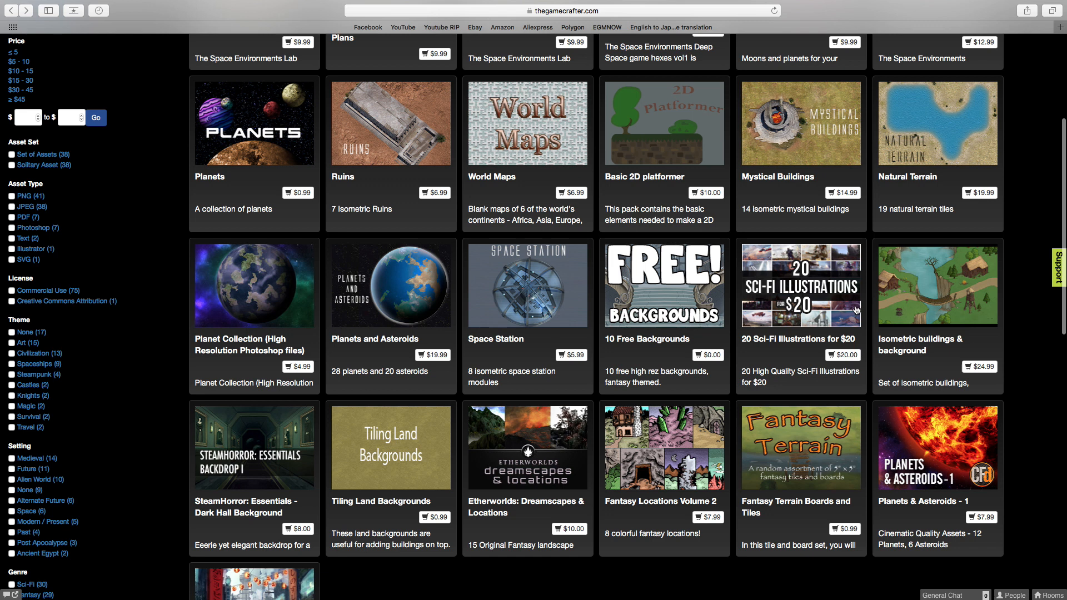
scroll(856, 310, down, 3)
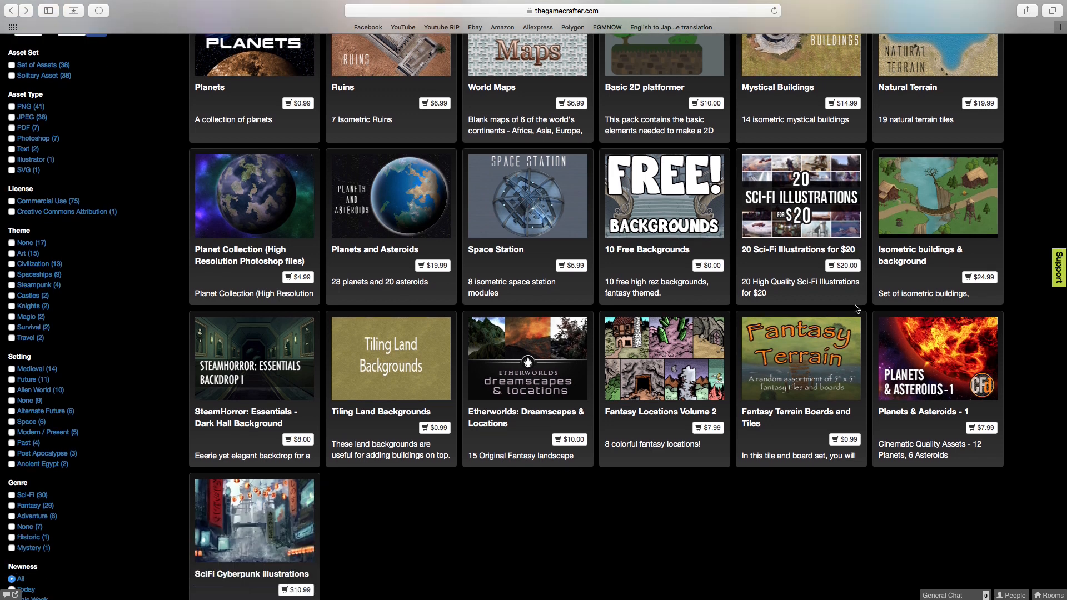
scroll(856, 310, down, 3)
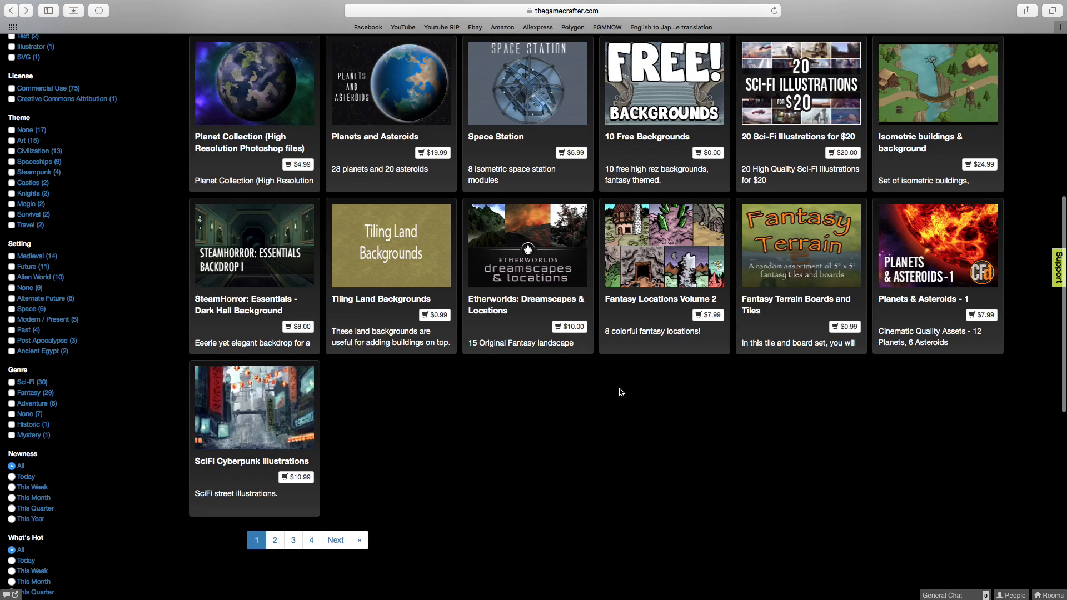
click(274, 539)
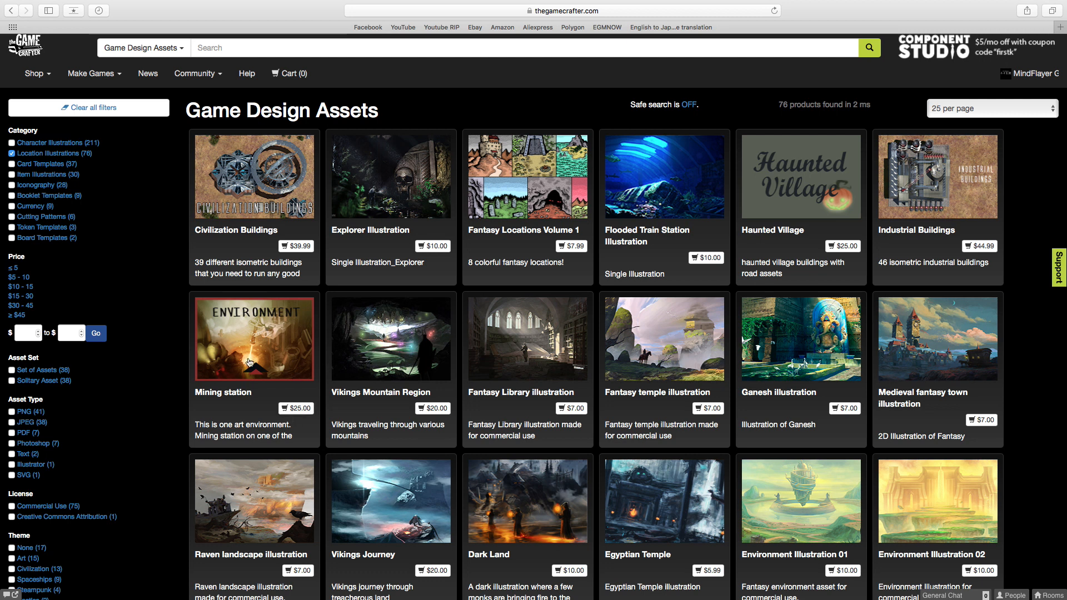
Open the Fantasy Locations Volume 1 asset and browse its preview images up to the island illustration.
click(557, 199)
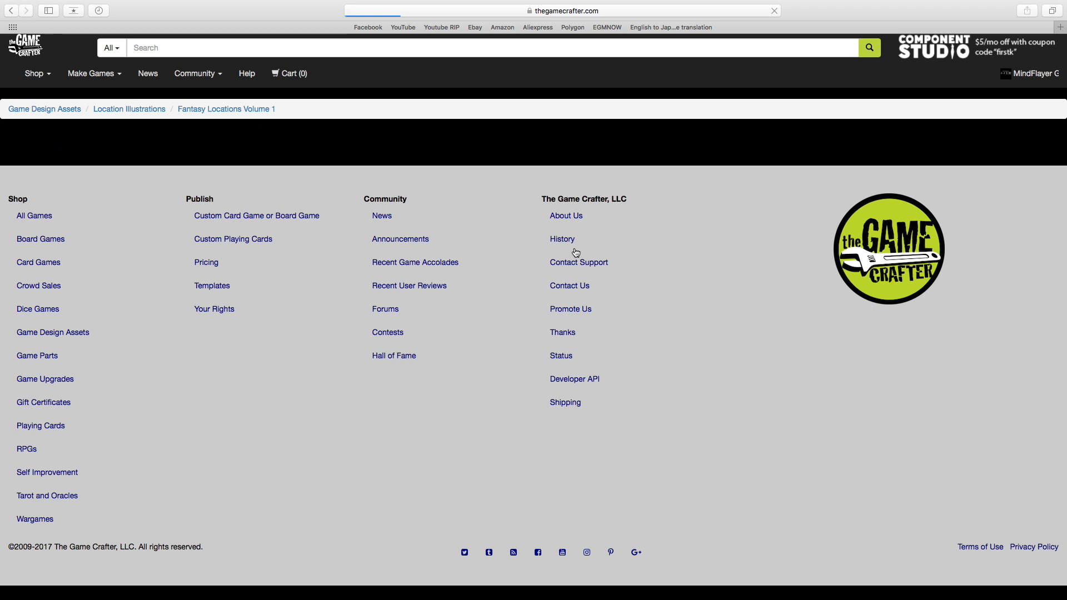
scroll(585, 254, down, 3)
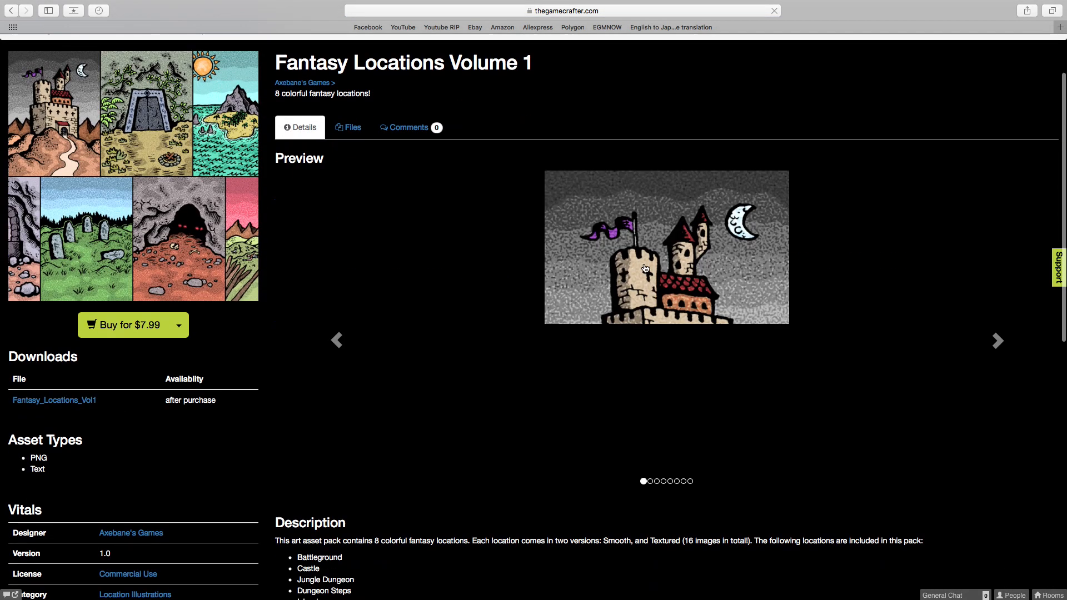
click(998, 342)
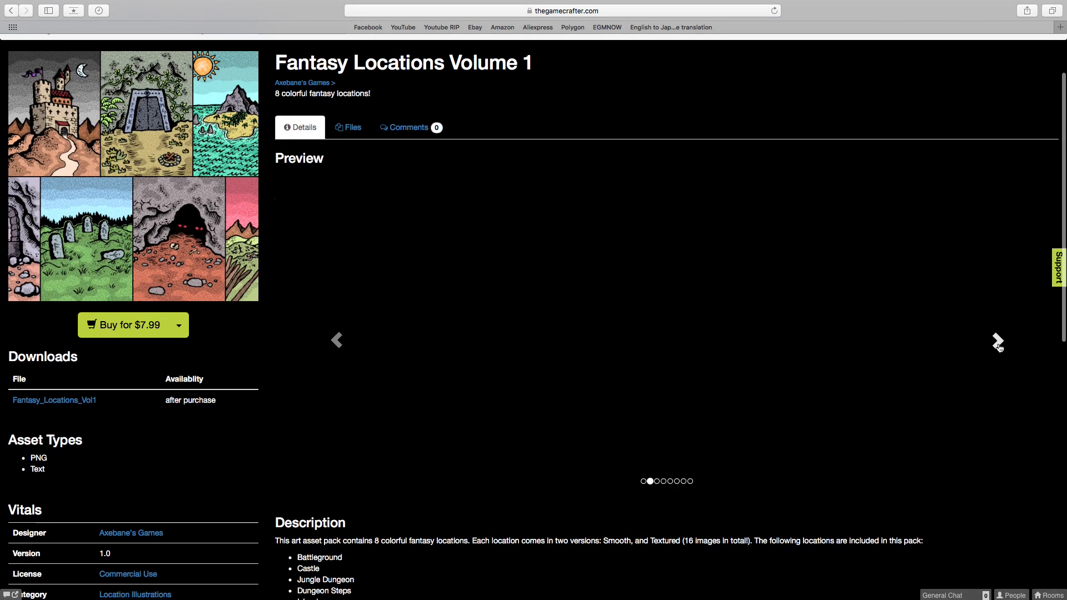
click(999, 345)
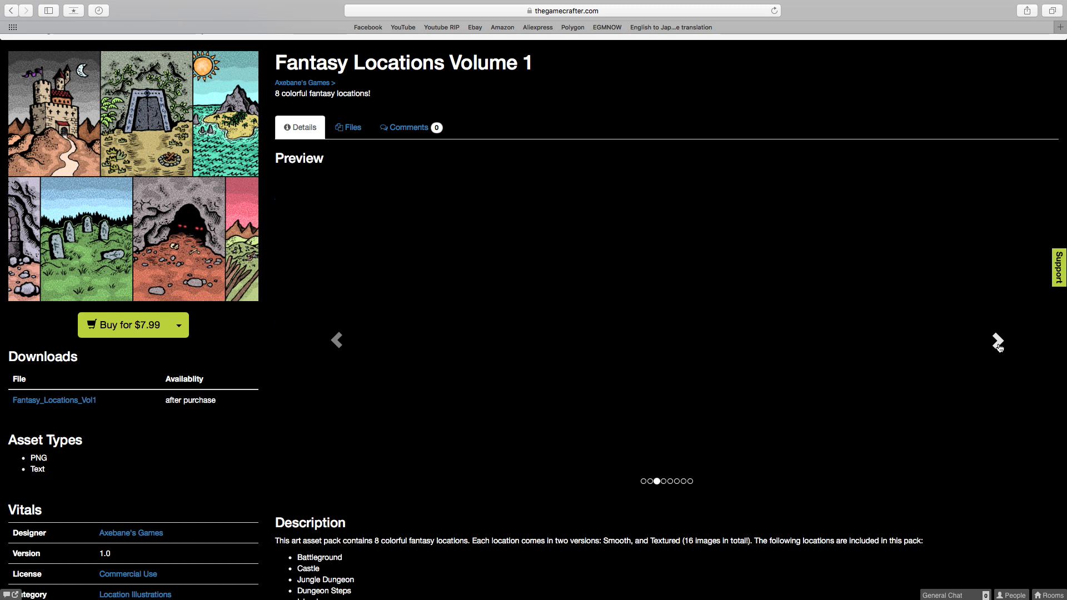
Return to the asset listing and change the category filter from Location Illustrations to Card Templates.
click(11, 11)
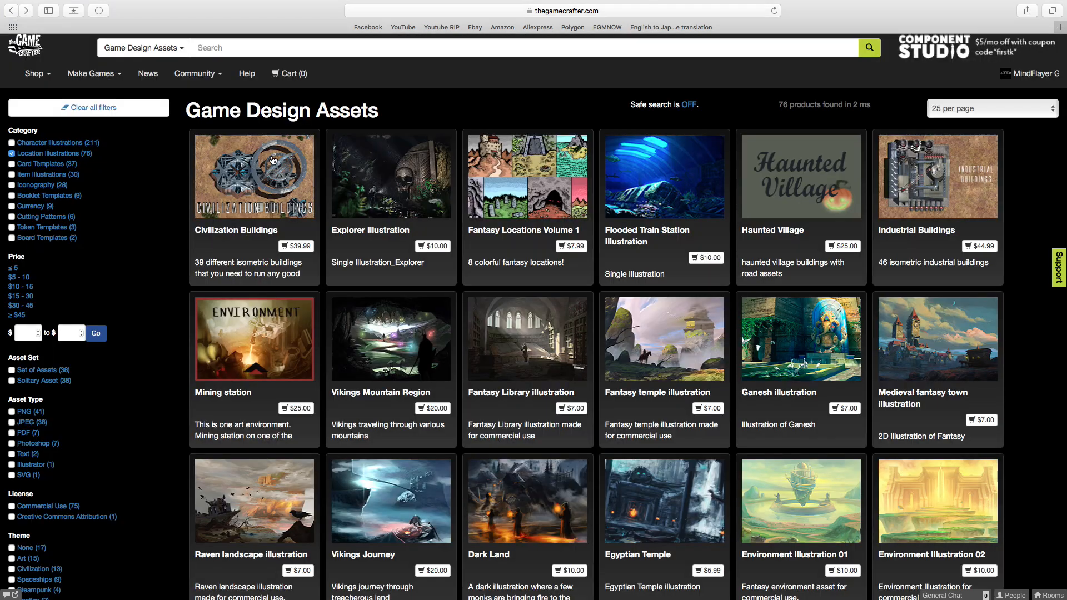
click(11, 153)
click(12, 164)
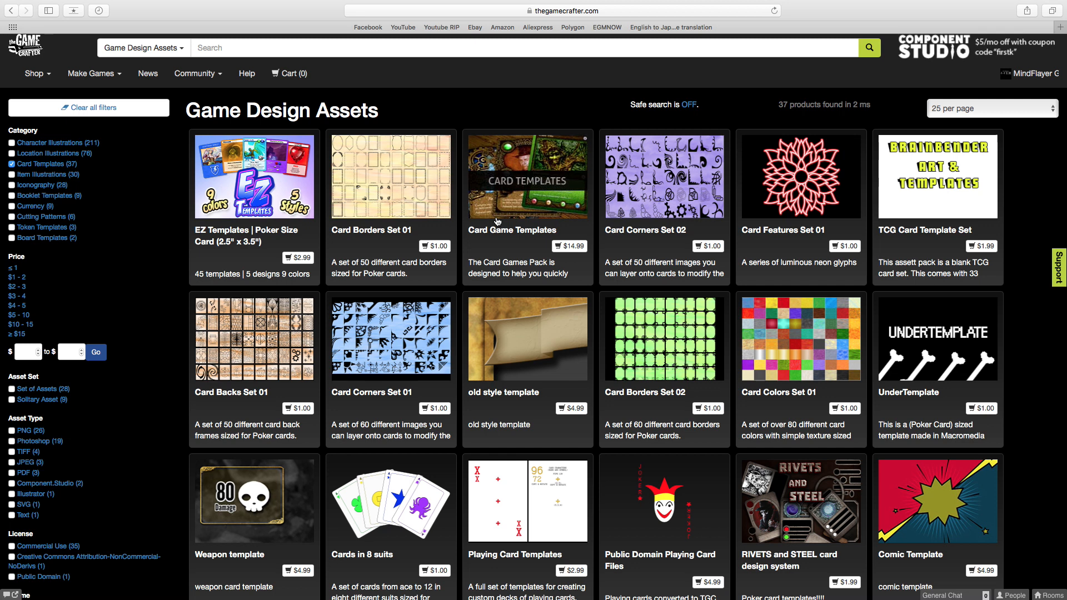
Open the old style template asset, examine its card preview and return to the Card Templates listing.
click(545, 345)
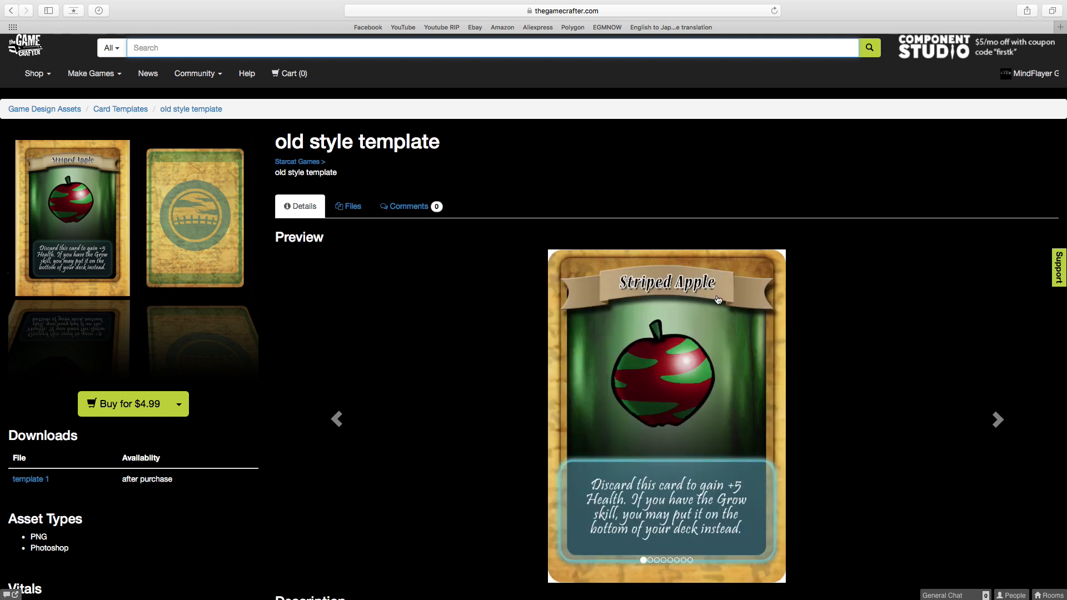
scroll(730, 419, down, 1)
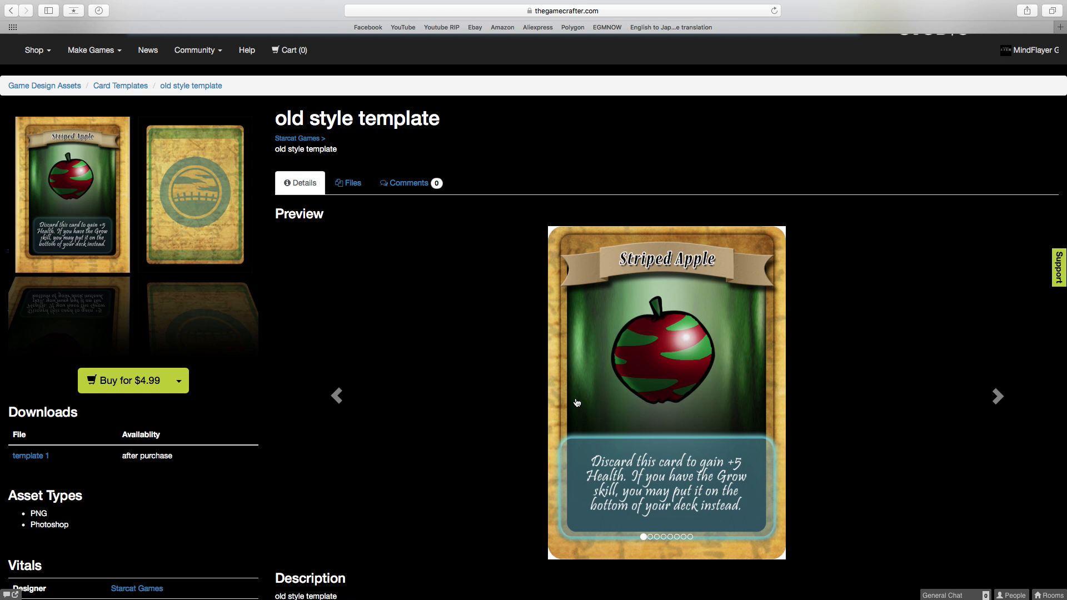
click(7, 10)
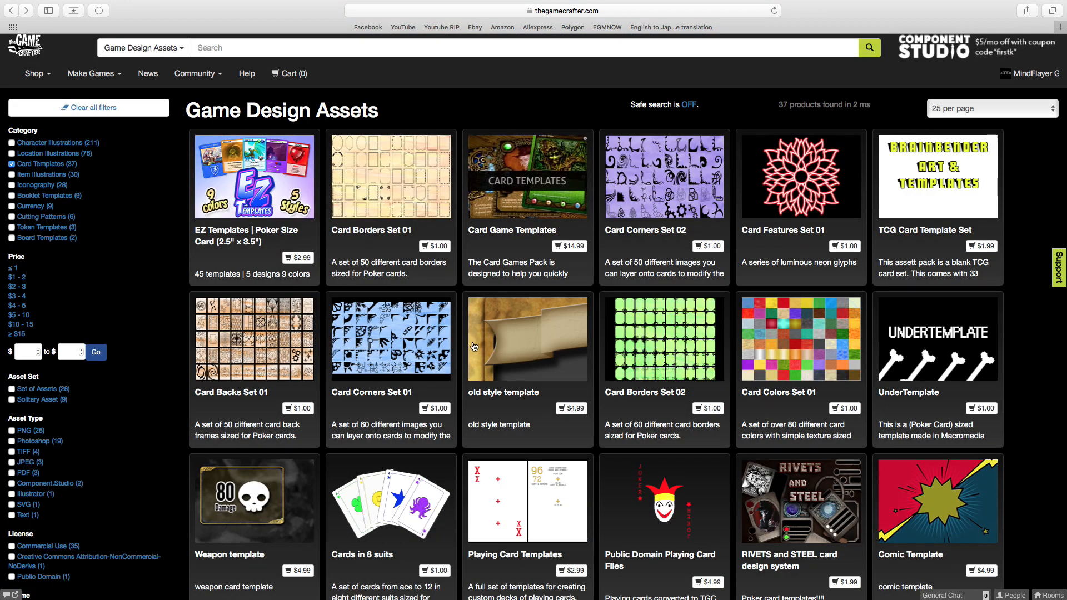
Open Card Backs Set 01, examine its preview of card back frames and description, and return to the Card Templates listing.
click(230, 346)
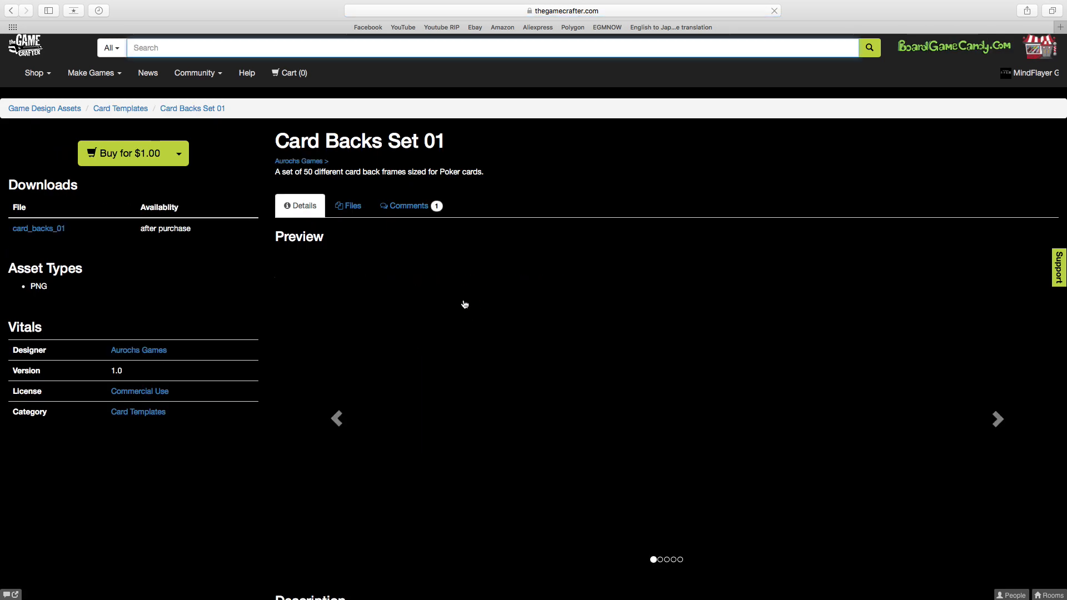
scroll(636, 309, down, 3)
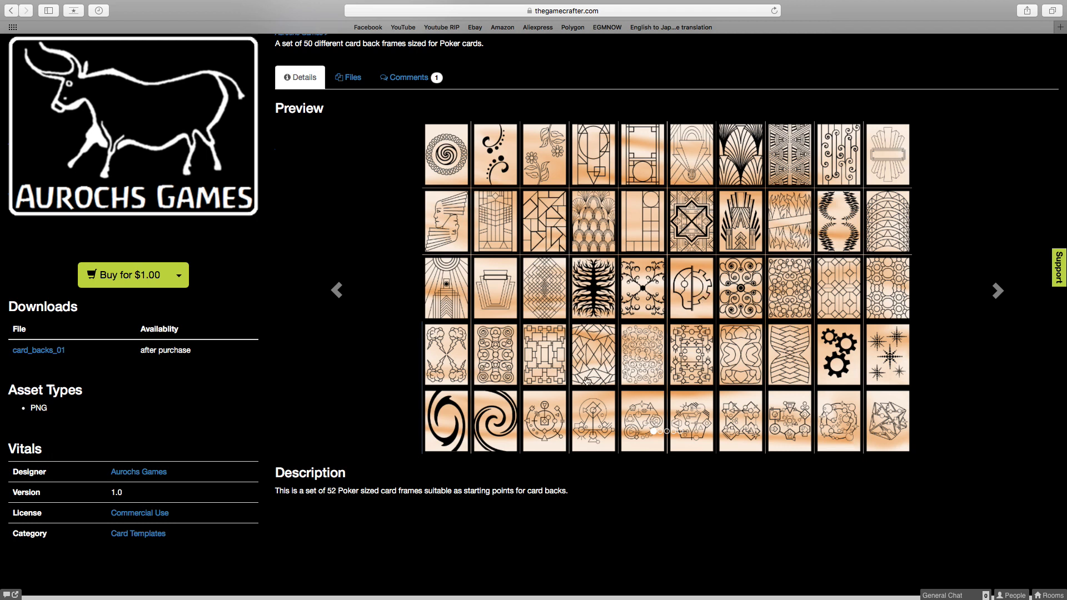
scroll(852, 371, up, 3)
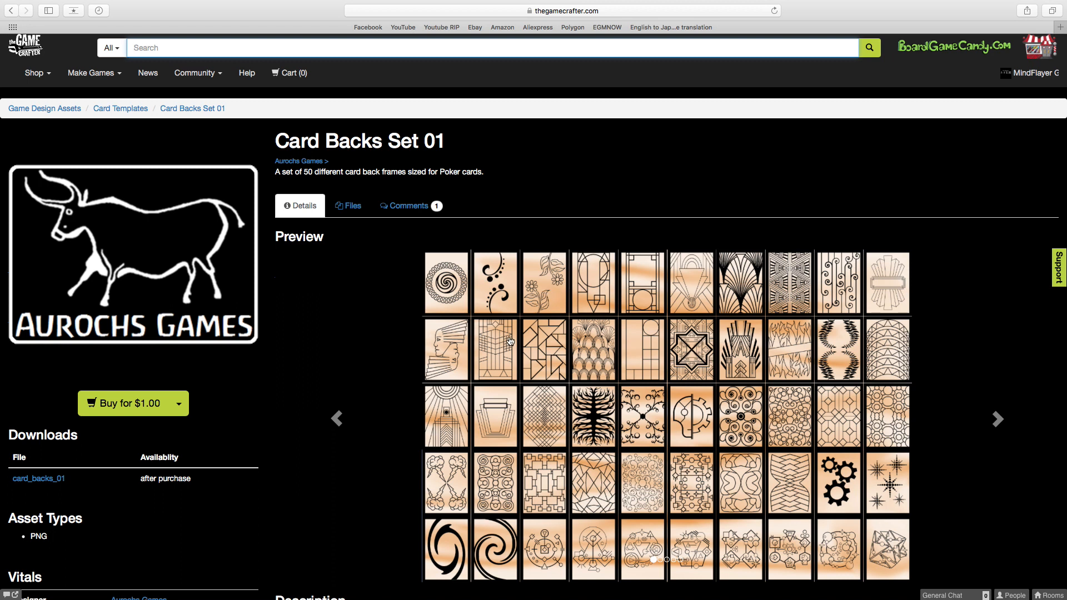
scroll(509, 342, down, 3)
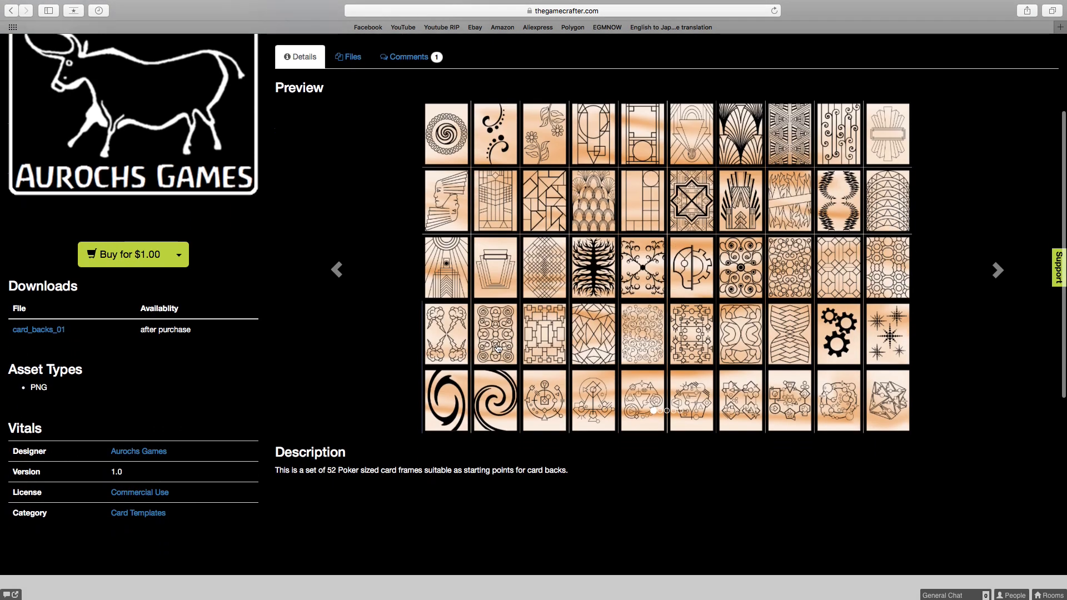
scroll(713, 320, up, 1)
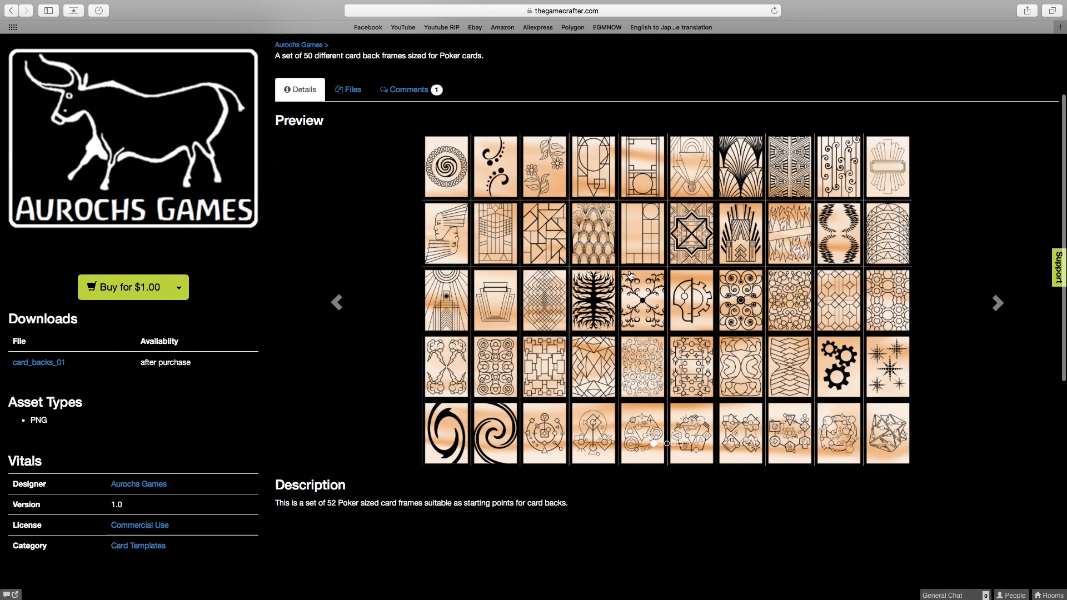
click(10, 10)
Look through the rest of the Card Templates listing and open the Gold Card Back Template to view its preview and description.
scroll(550, 203, down, 6)
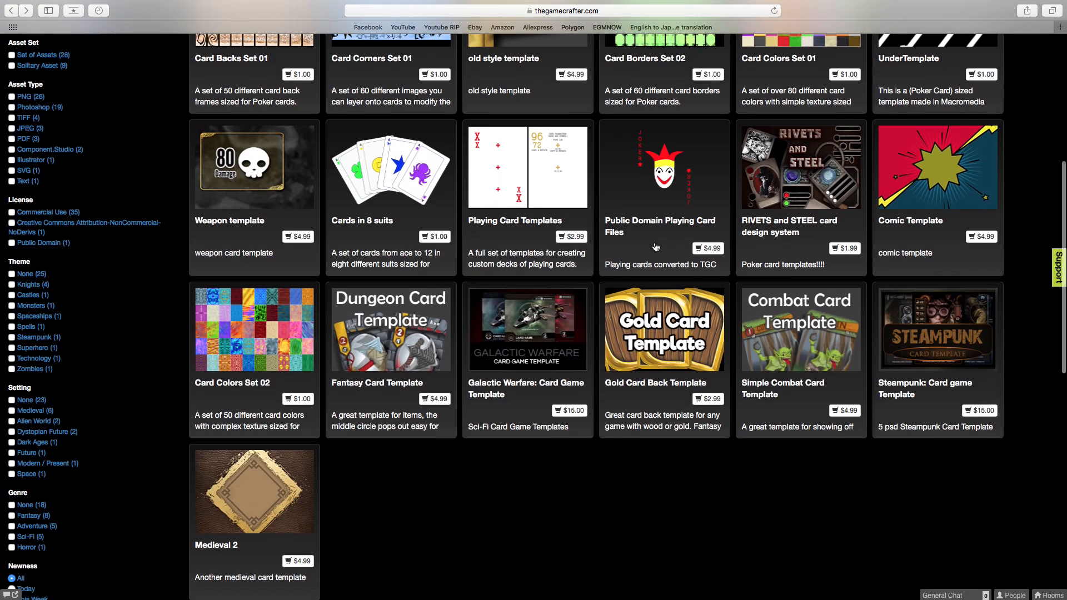
scroll(656, 246, down, 1)
scroll(657, 247, up, 2)
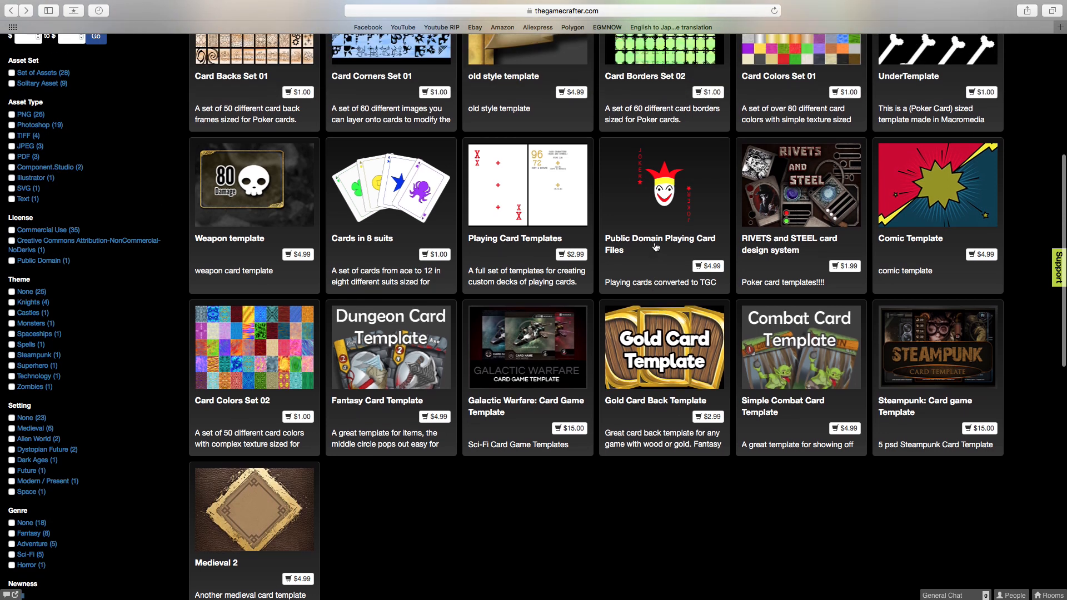
scroll(656, 246, down, 2)
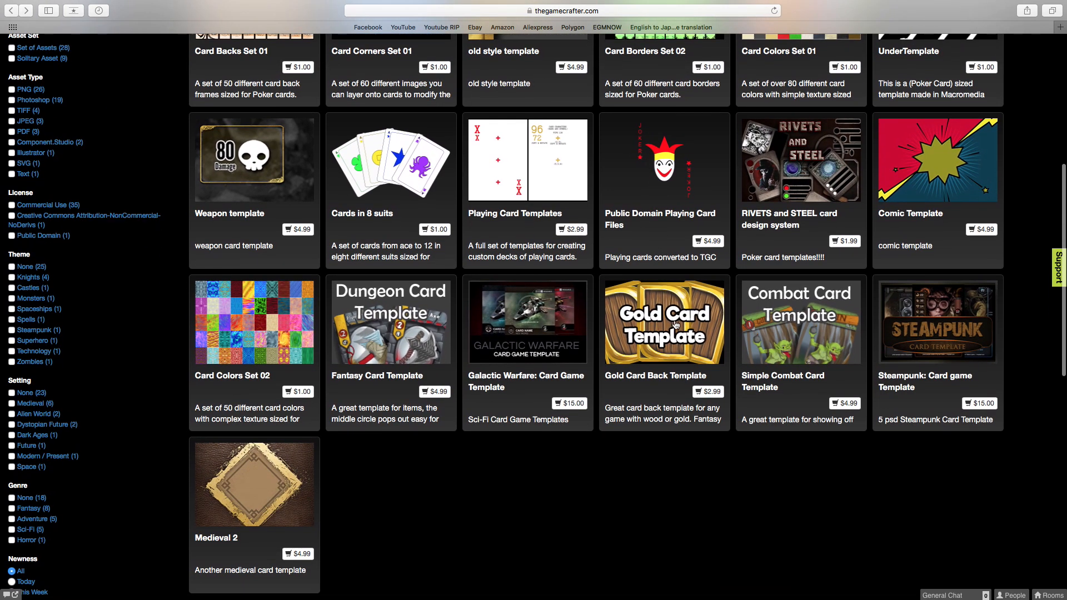
click(675, 325)
scroll(571, 312, down, 3)
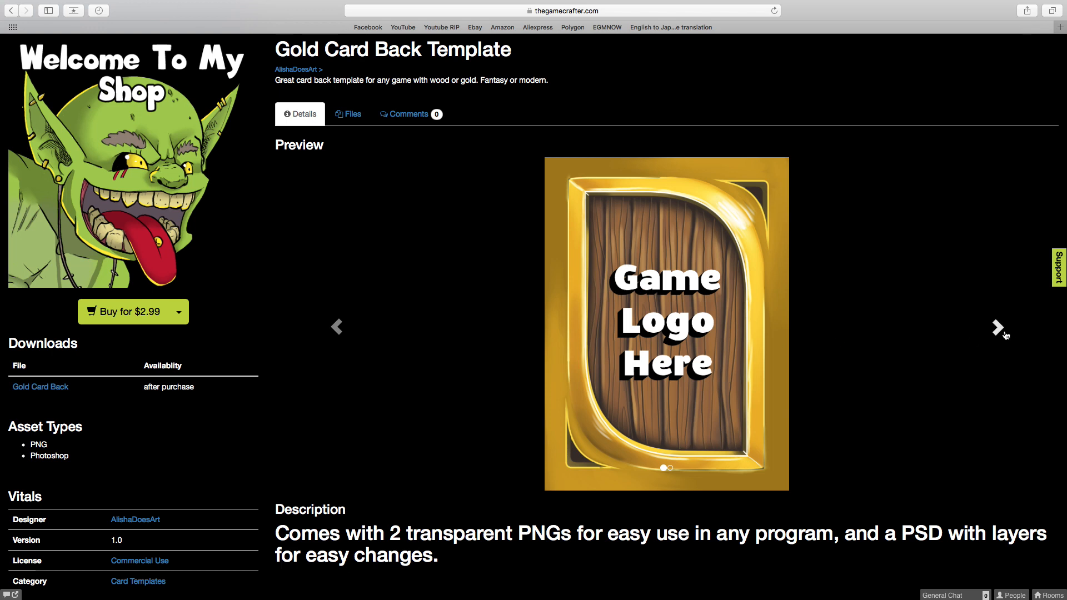
View the other Gold Card Back Template preview, go back to the first, and return to the Card Templates listing.
click(999, 328)
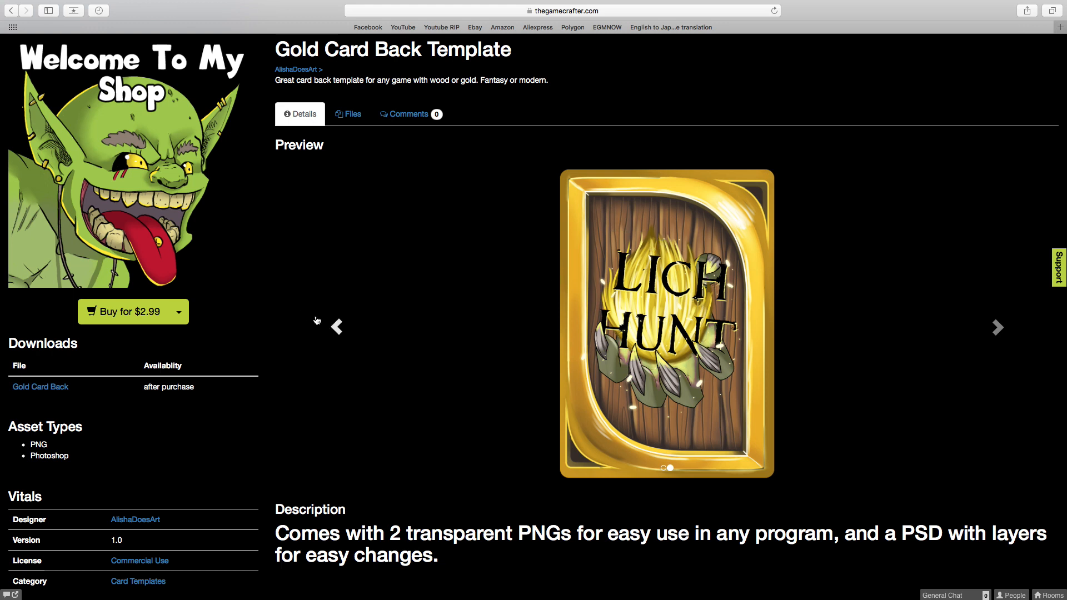
click(335, 327)
click(12, 11)
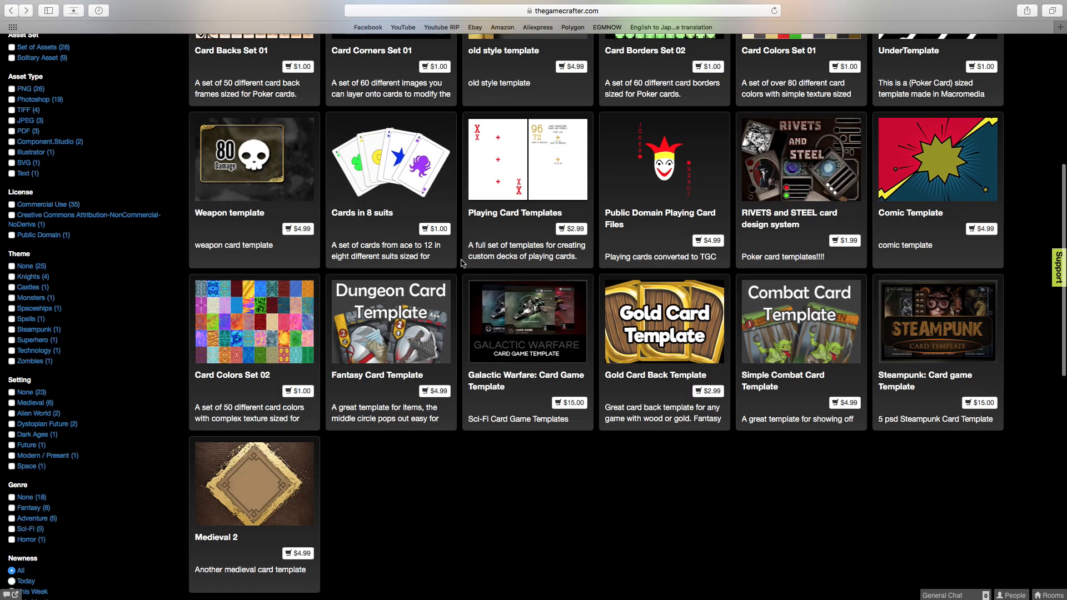
Open the Medieval 2 card template from the end of the listing and view its preview and description.
scroll(405, 313, down, 5)
click(255, 311)
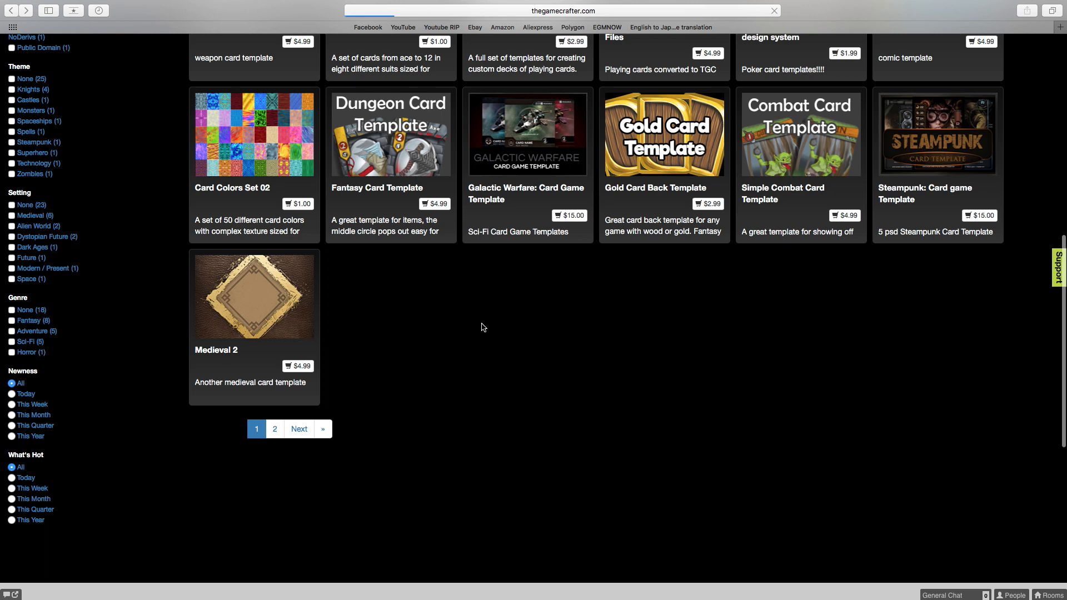
scroll(721, 339, down, 2)
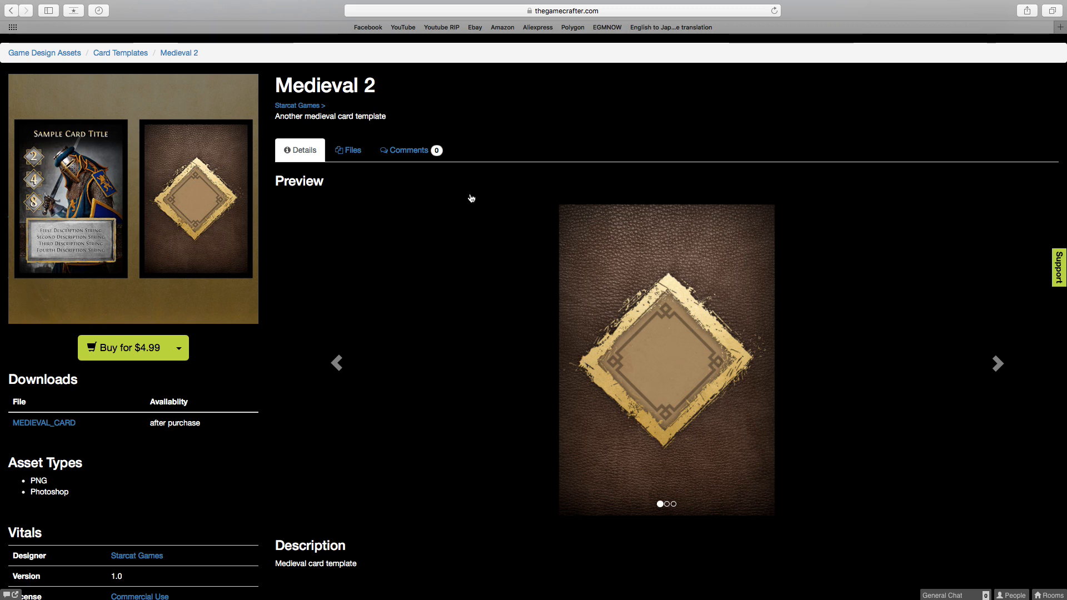
Switch to the Back of Card document in Affinity Designer and shrink the leather journal image to about 668 × 992 px, centred over the card.
key(super+Tab)
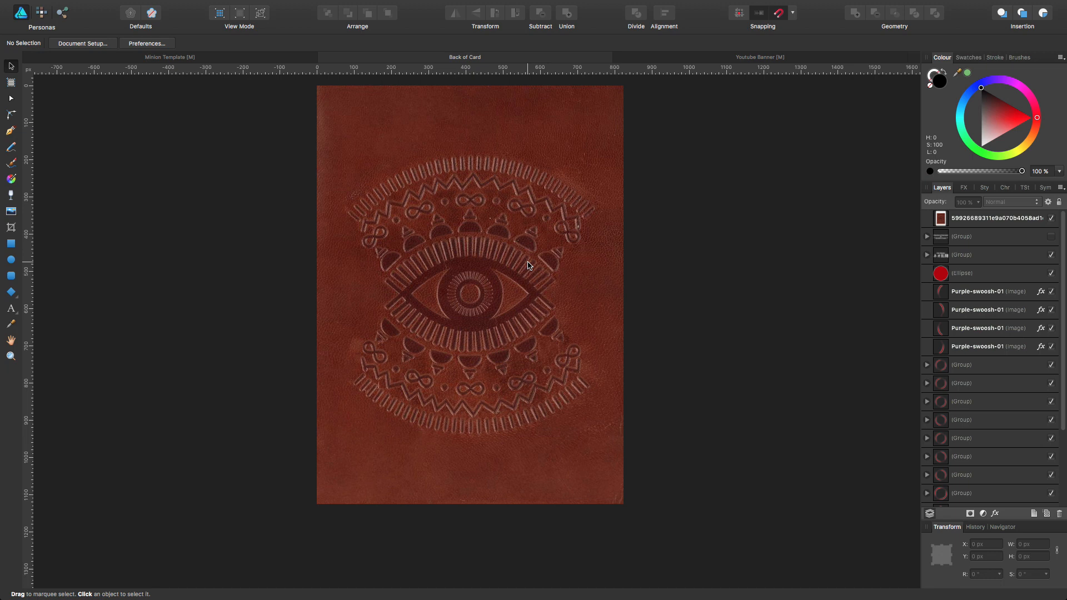
click(529, 266)
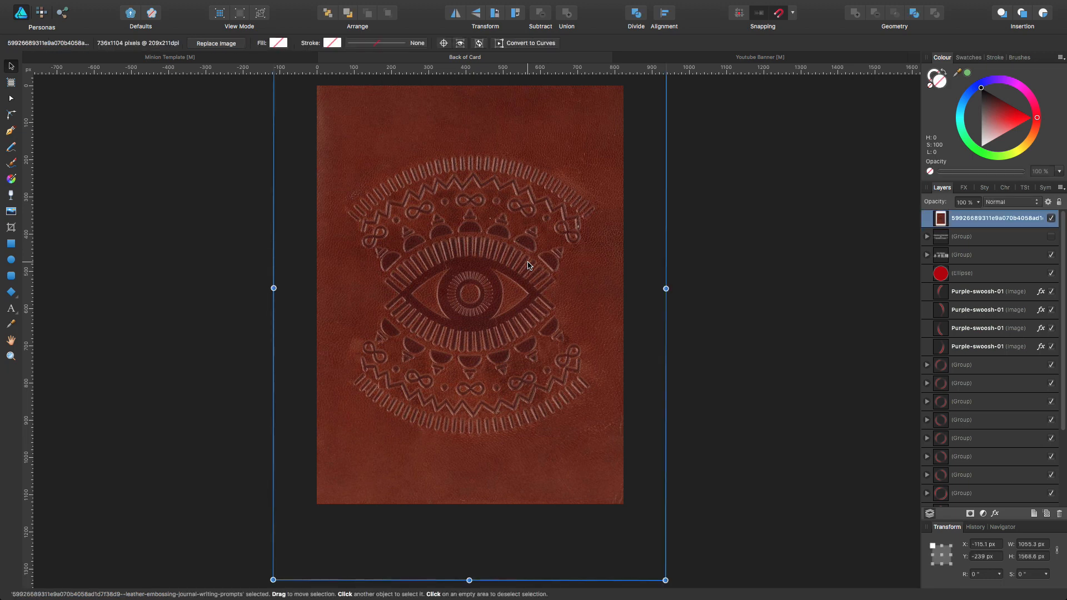
key(super+minus)
key(super+minus)
drag(393, 199, 451, 283)
drag(487, 324, 460, 291)
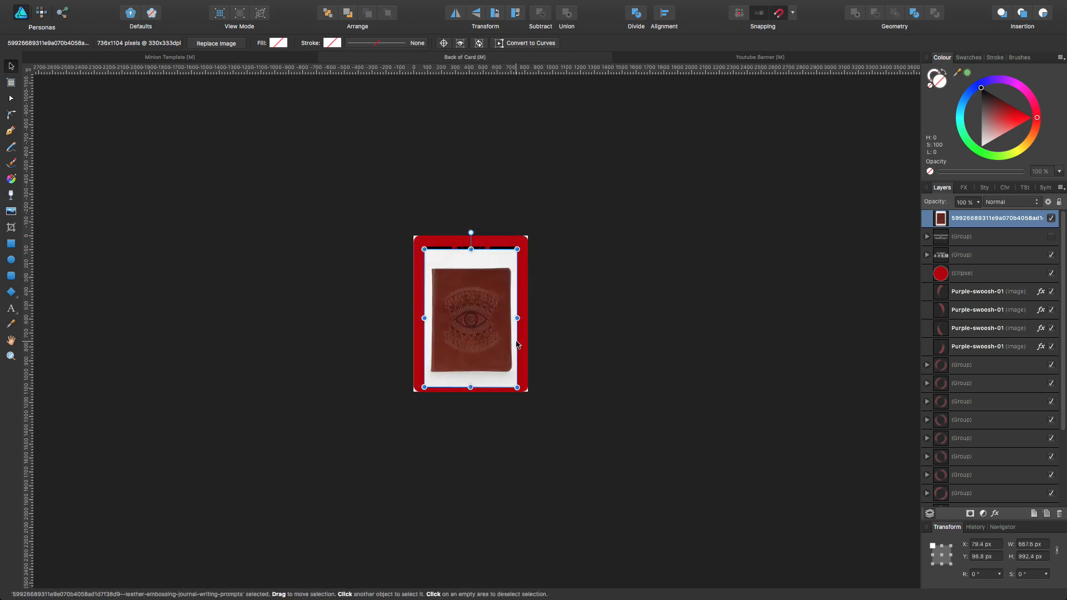
key(super+0)
drag(500, 238, 499, 229)
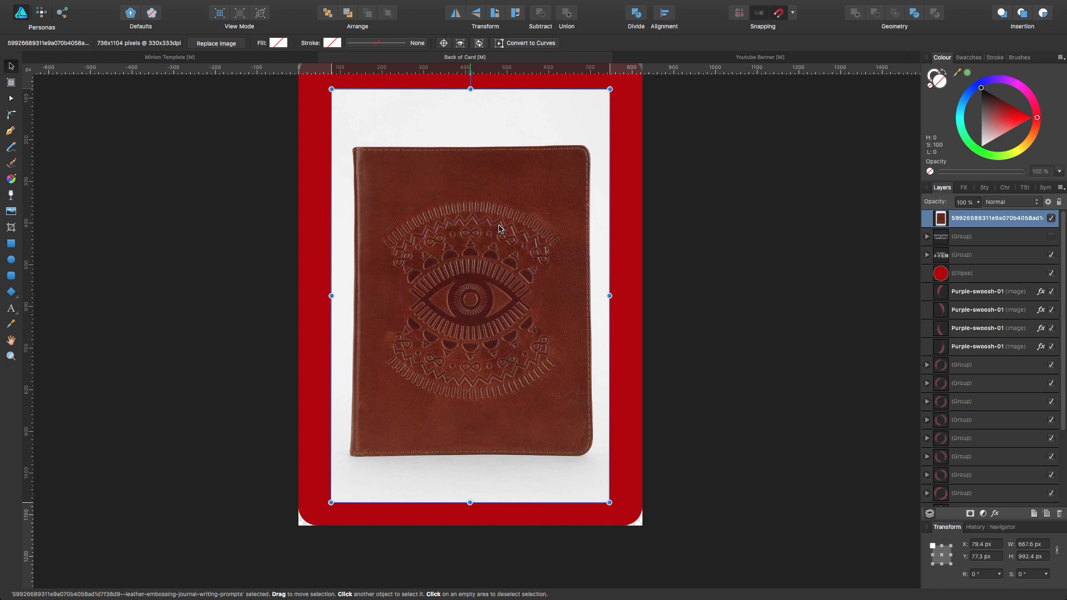
key(super+plus)
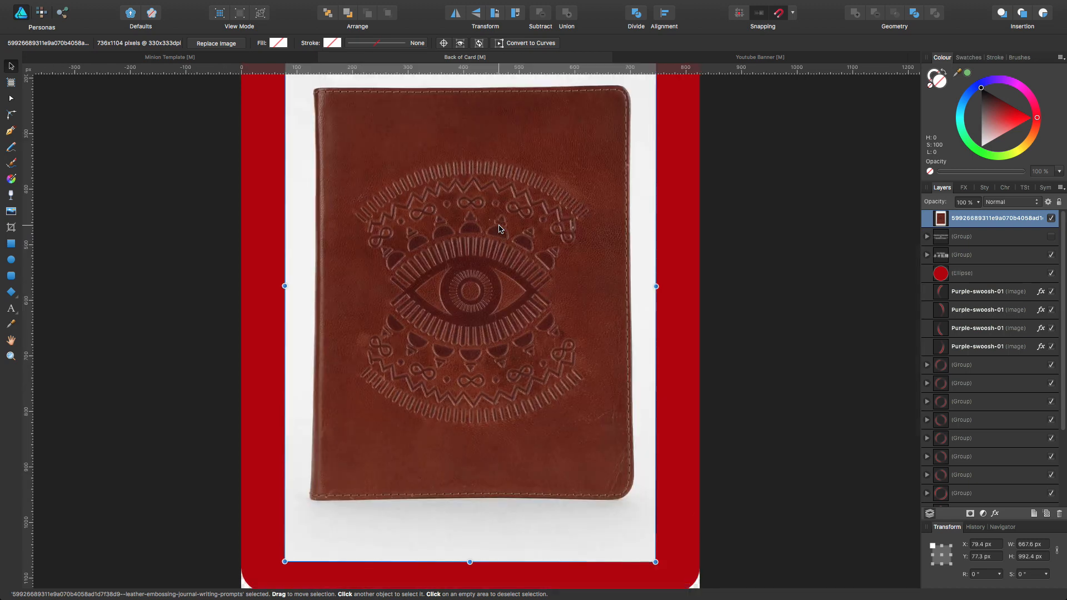
key(super+minus)
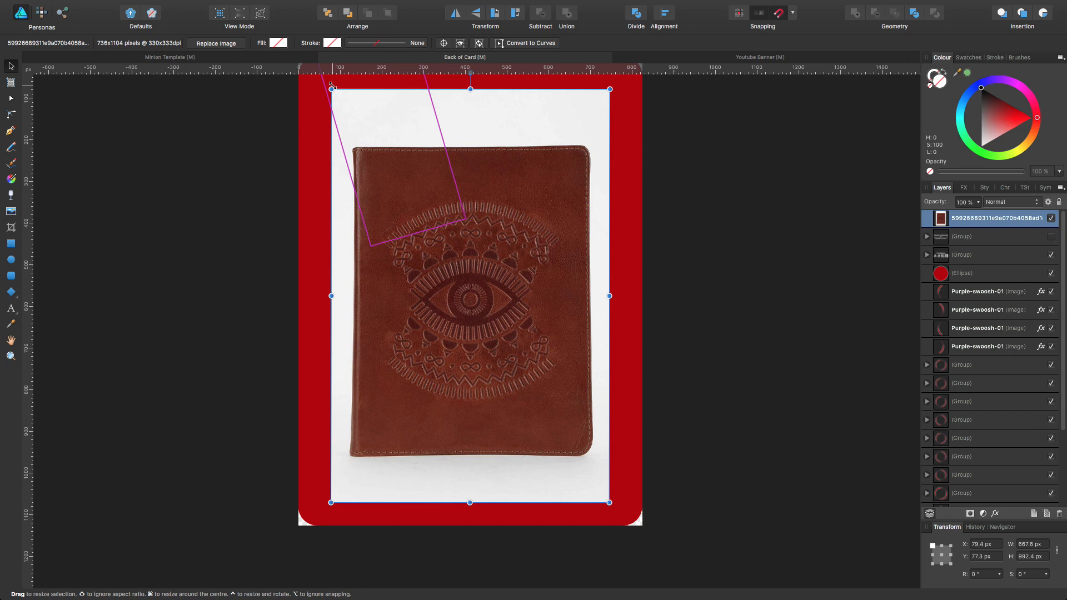
Undo the resizing and repositioning of the leather journal image on the card back.
key(super+z)
key(super+z)
key(super+z)
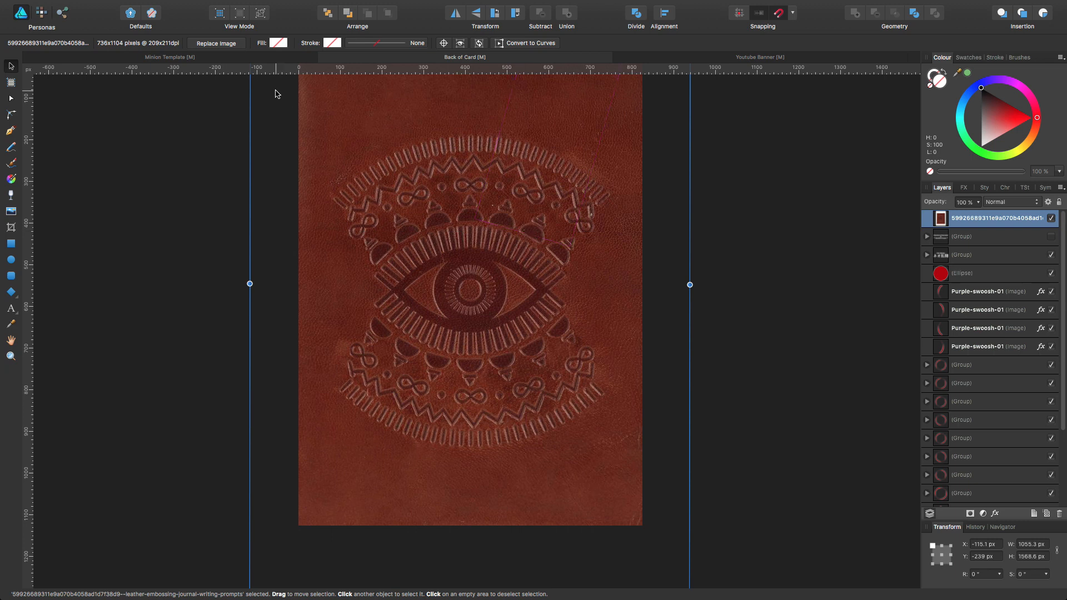
Switch back to Safari, return to the Card Templates listing and open the Fantasy Card Template.
key(super+Tab)
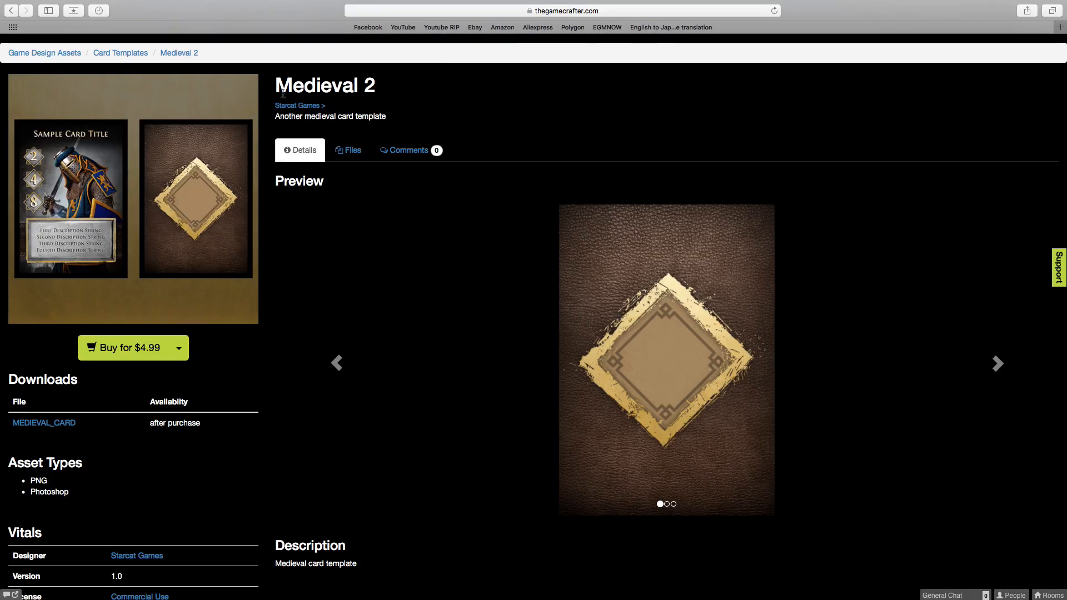
key(super+bracketleft)
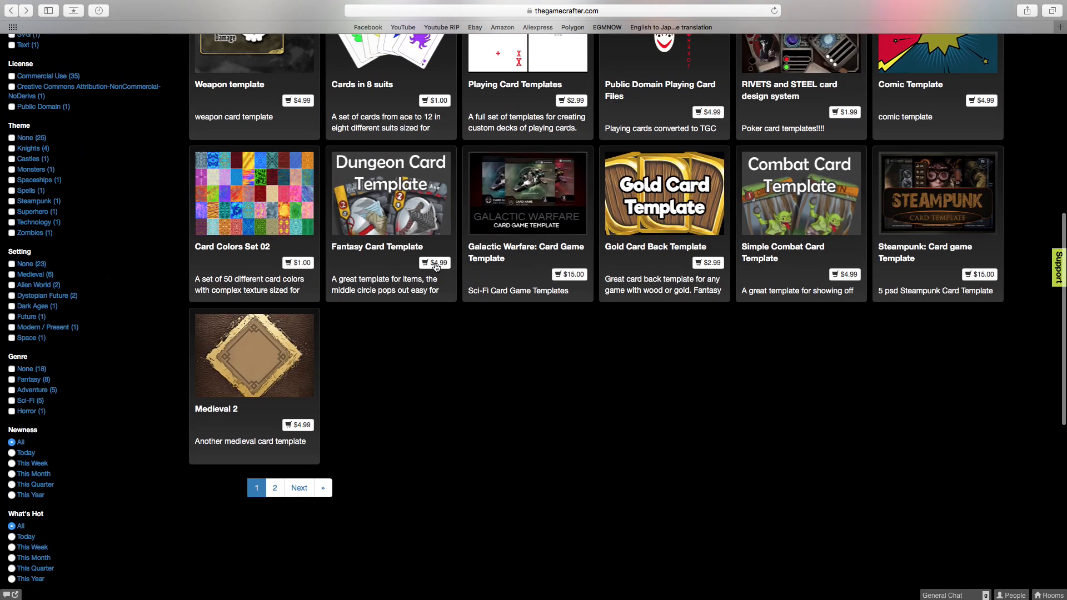
click(436, 266)
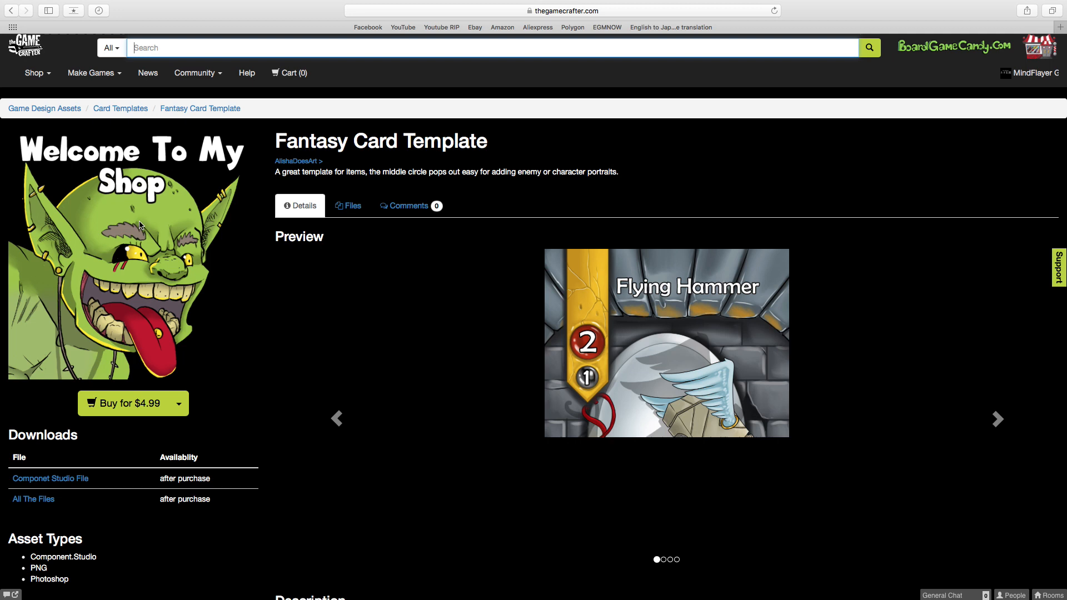
Examine the Fantasy Card Template's description and its first three card previews, and return to the Card Templates listing.
scroll(667, 361, down, 2)
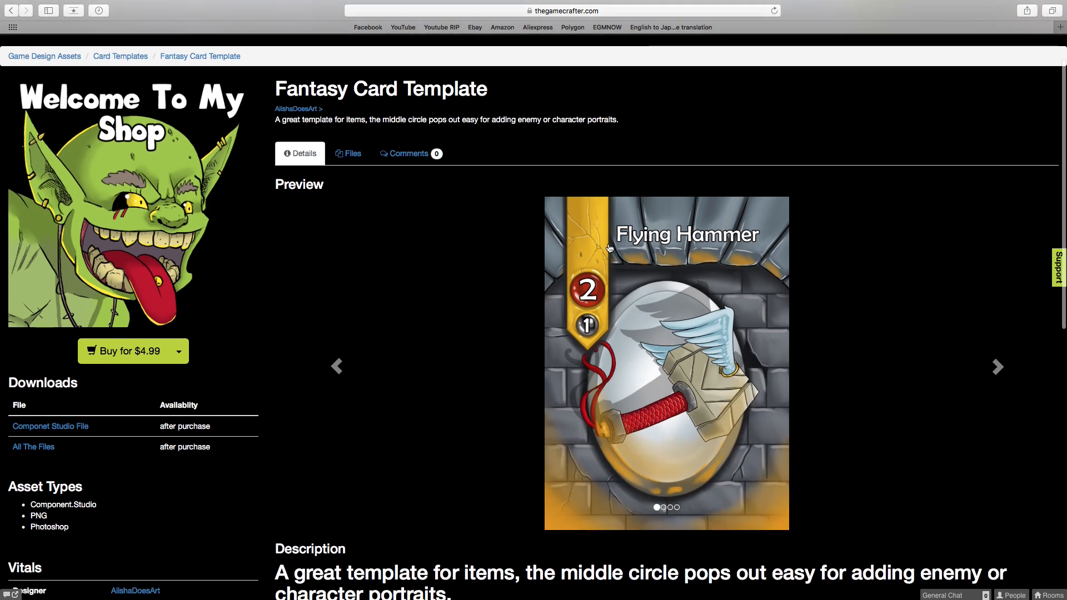
scroll(648, 378, down, 2)
scroll(648, 379, up, 1)
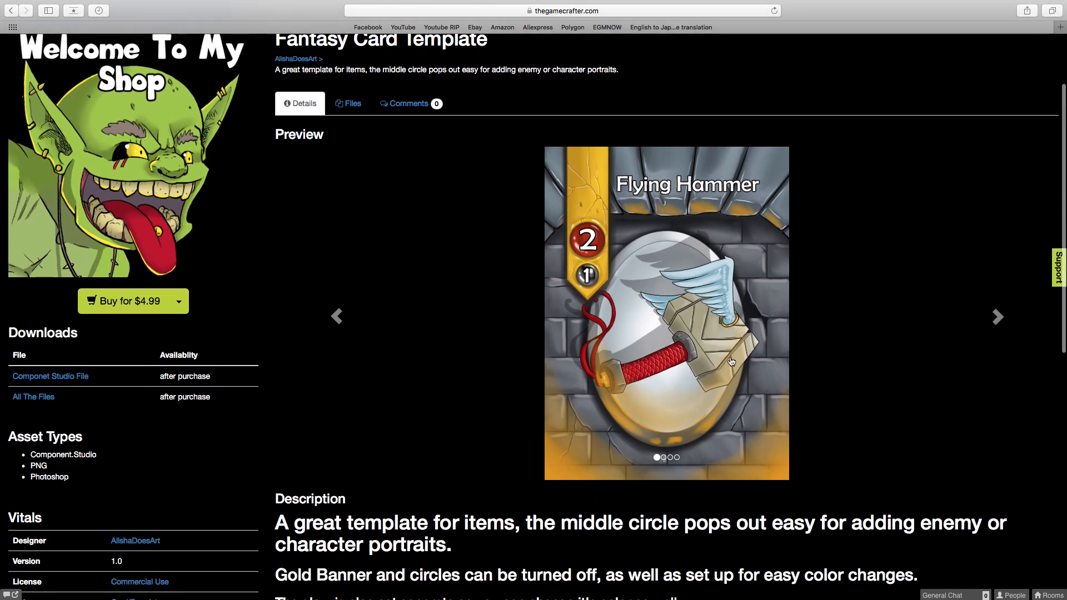
click(998, 318)
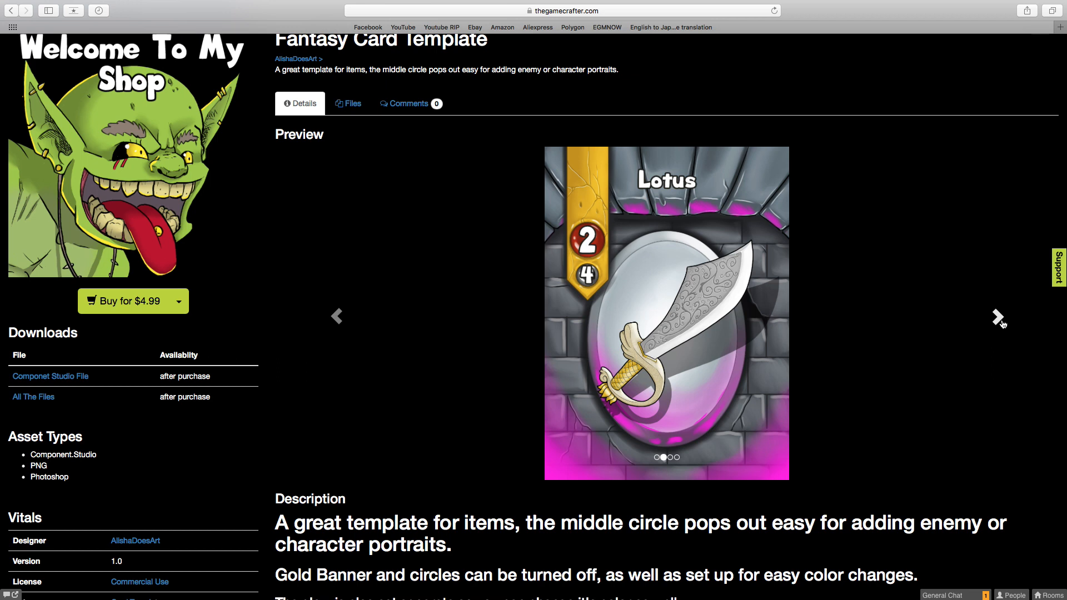
click(1000, 320)
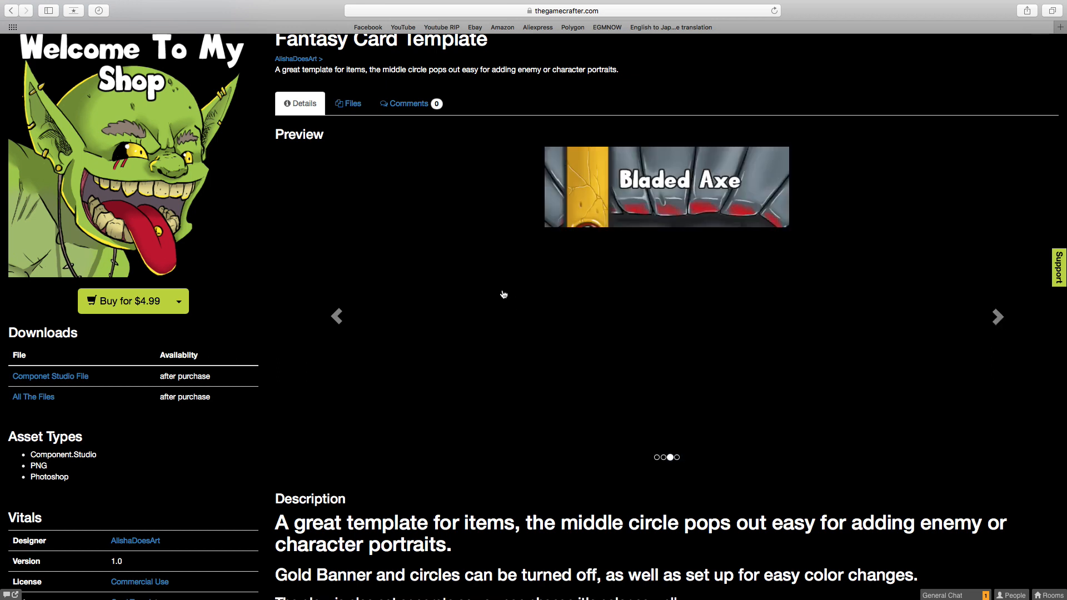
click(11, 10)
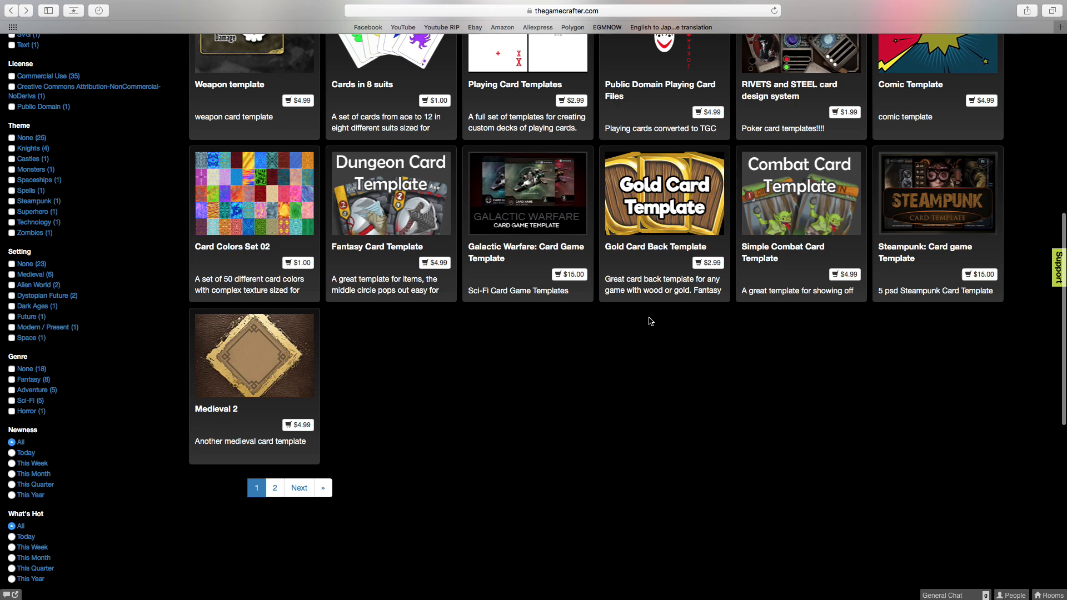
Search the Game Design Assets for "potion" with the category filters cleared.
scroll(651, 321, up, 10)
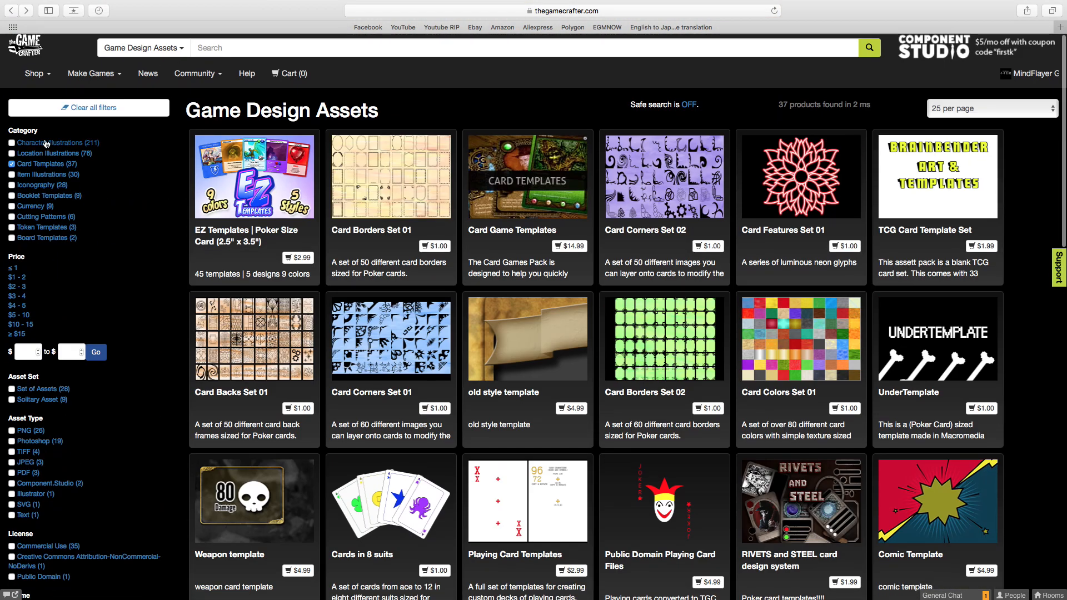
click(12, 164)
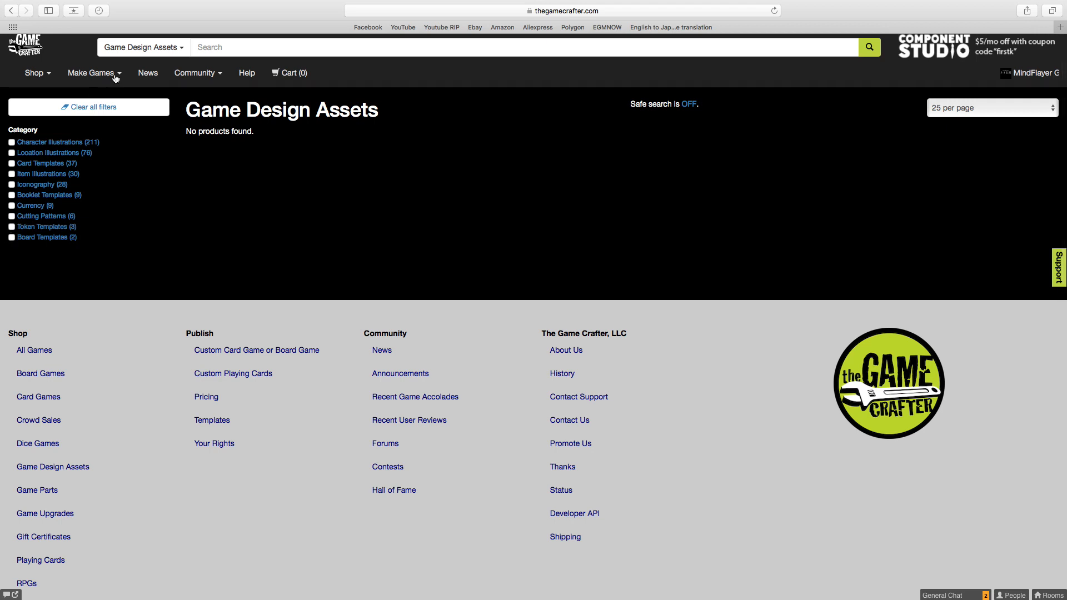
click(239, 52)
text(po)
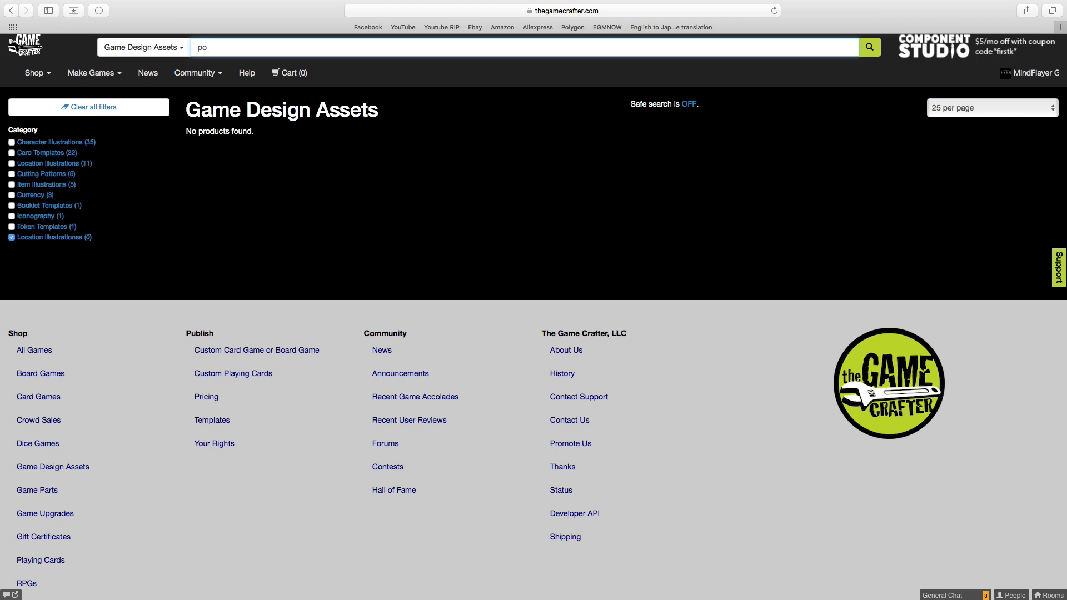
text(tion)
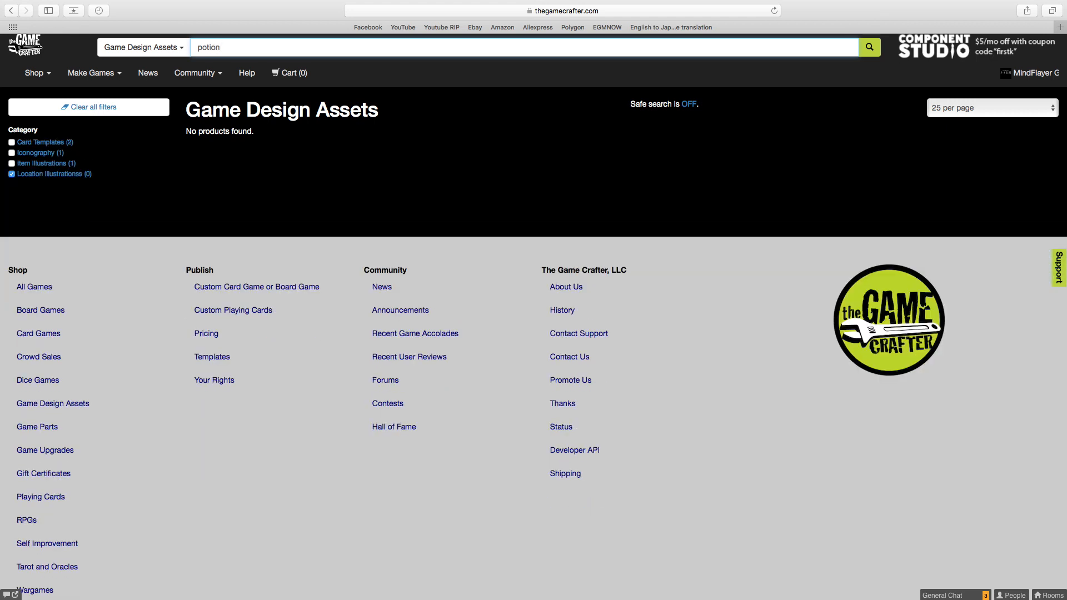
click(12, 174)
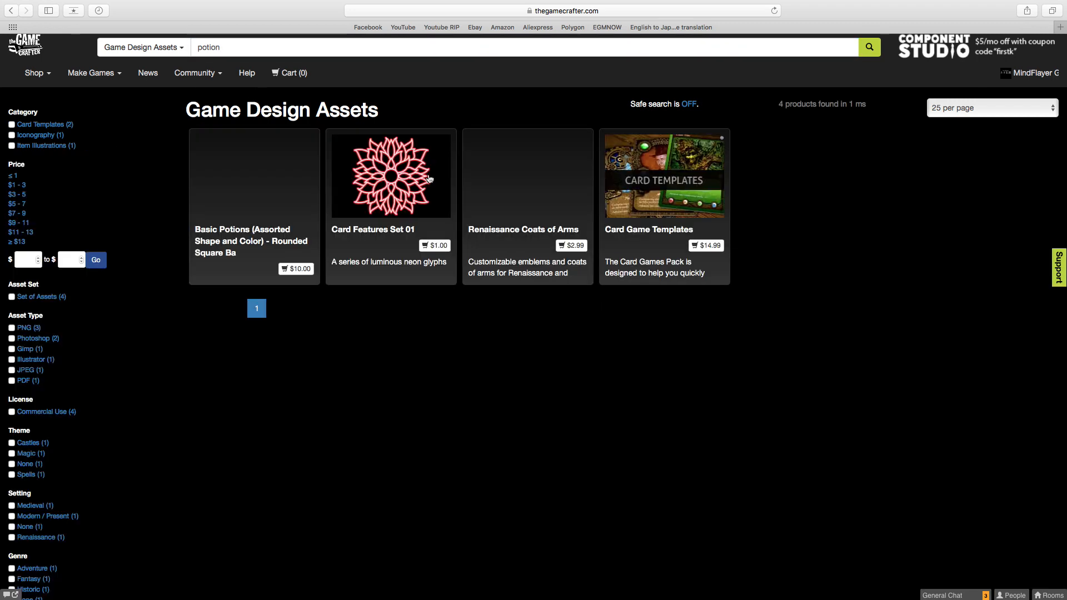
Open the Basic Potions asset set and examine its description and preview images of the potion shapes and colors.
click(265, 179)
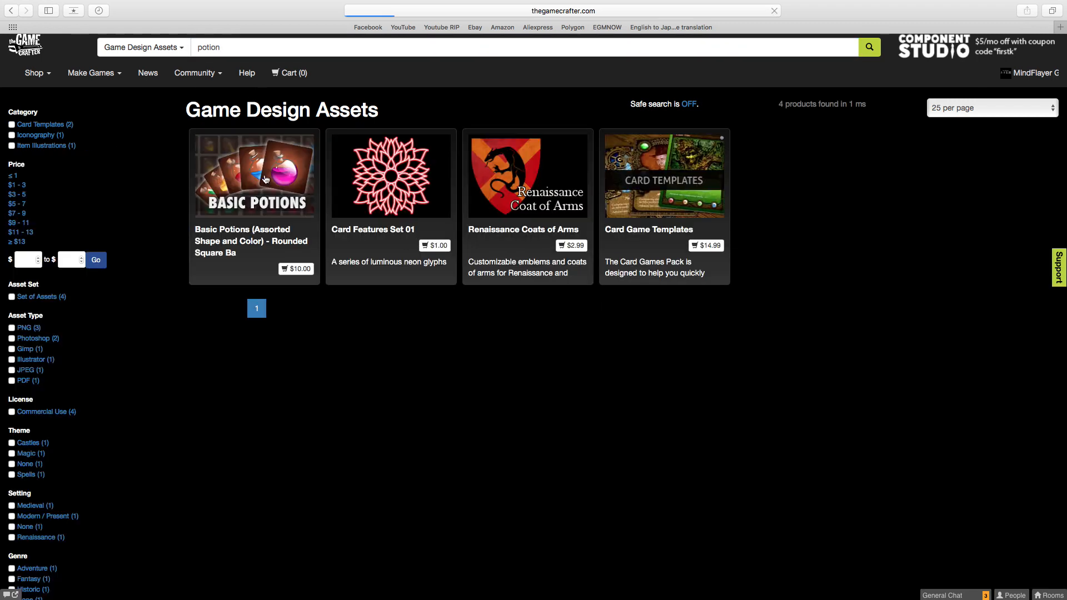
scroll(590, 284, down, 2)
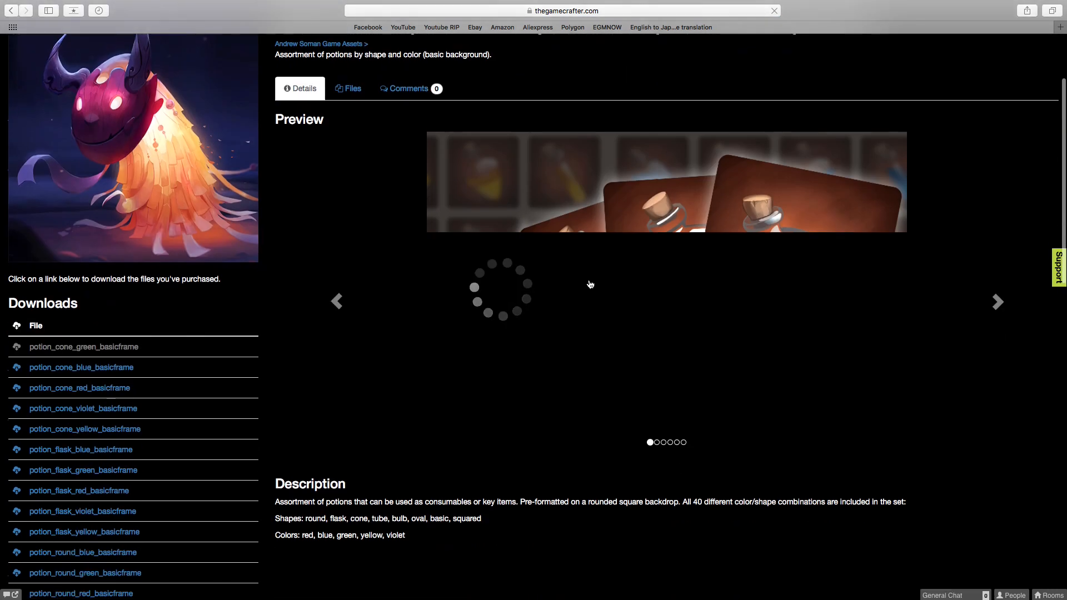
scroll(590, 284, down, 3)
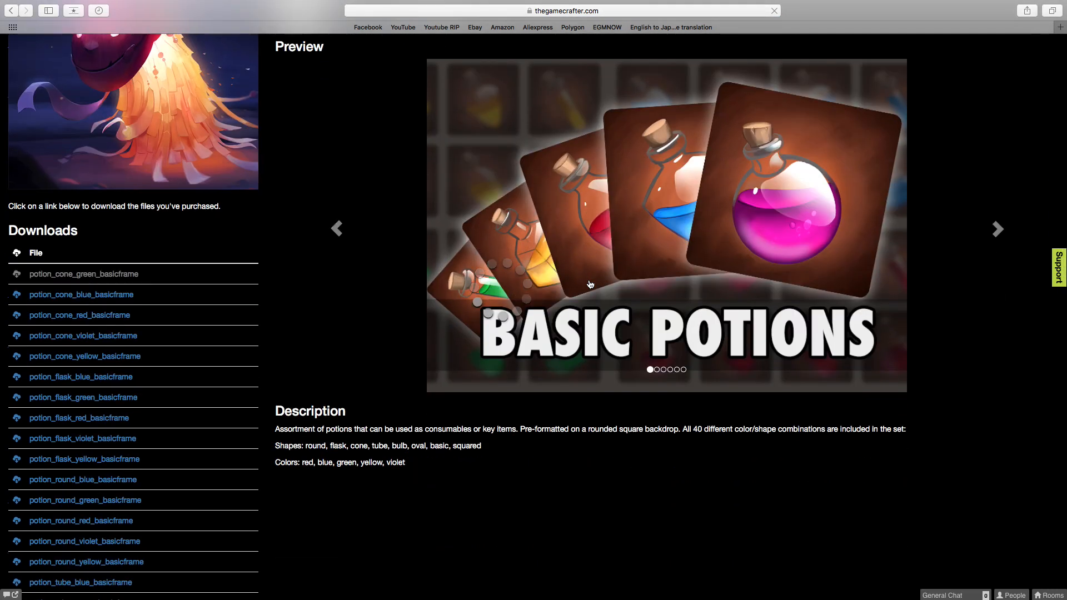
scroll(590, 284, up, 3)
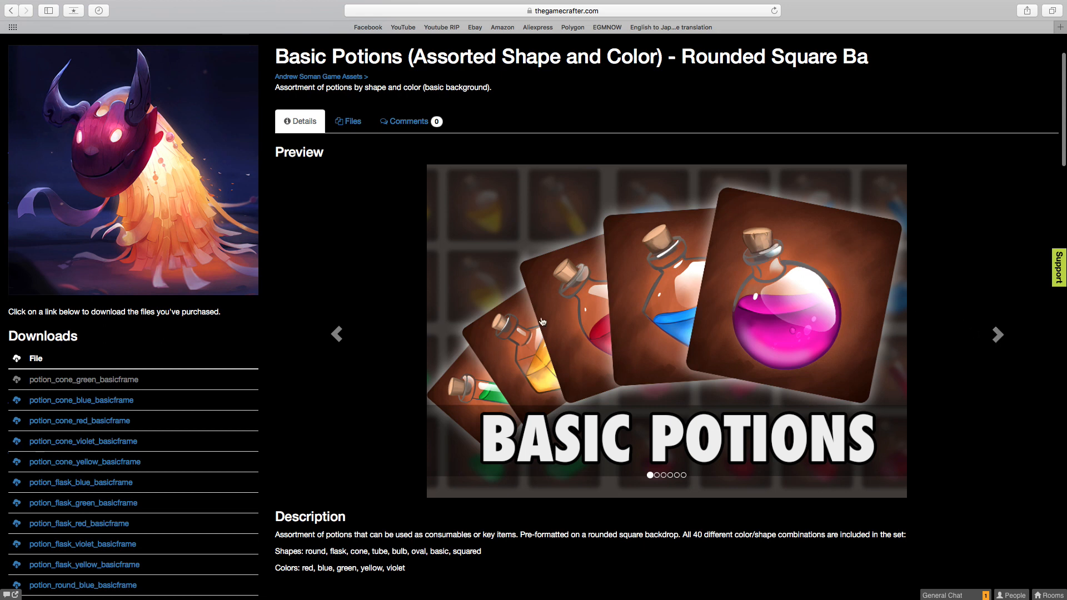
click(998, 335)
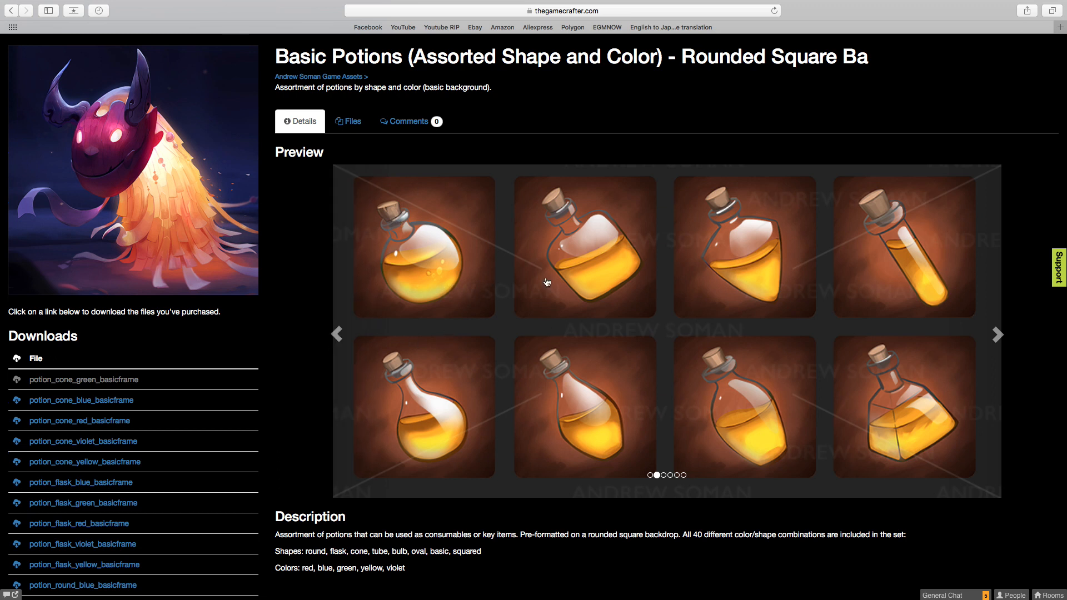
Look through the Basic Potions download list, including the noframe files, and return to the preview images.
scroll(212, 384, down, 15)
scroll(211, 384, down, 5)
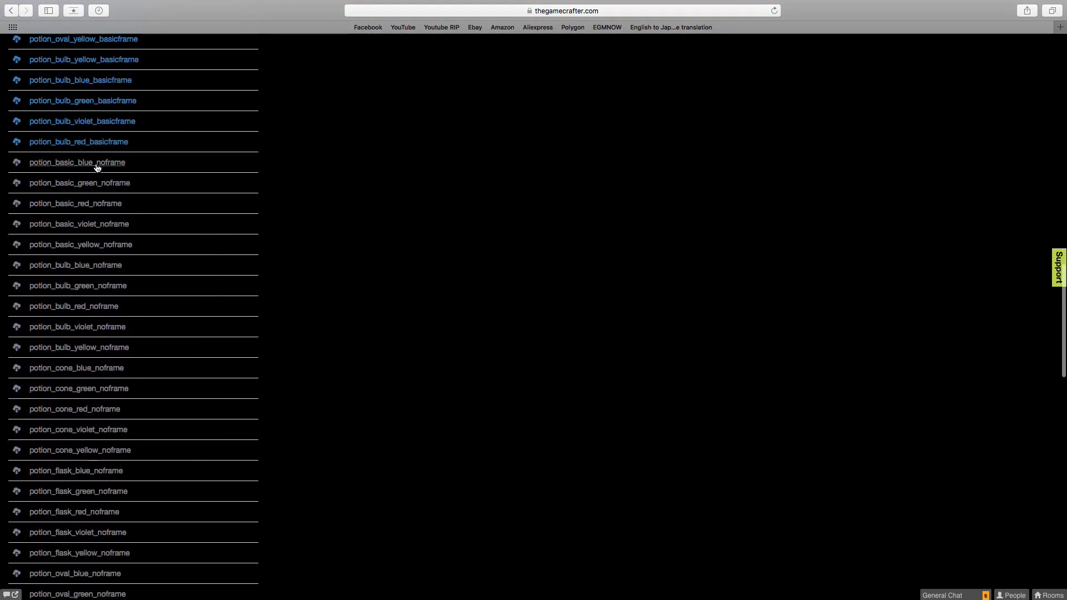
scroll(100, 328, down, 14)
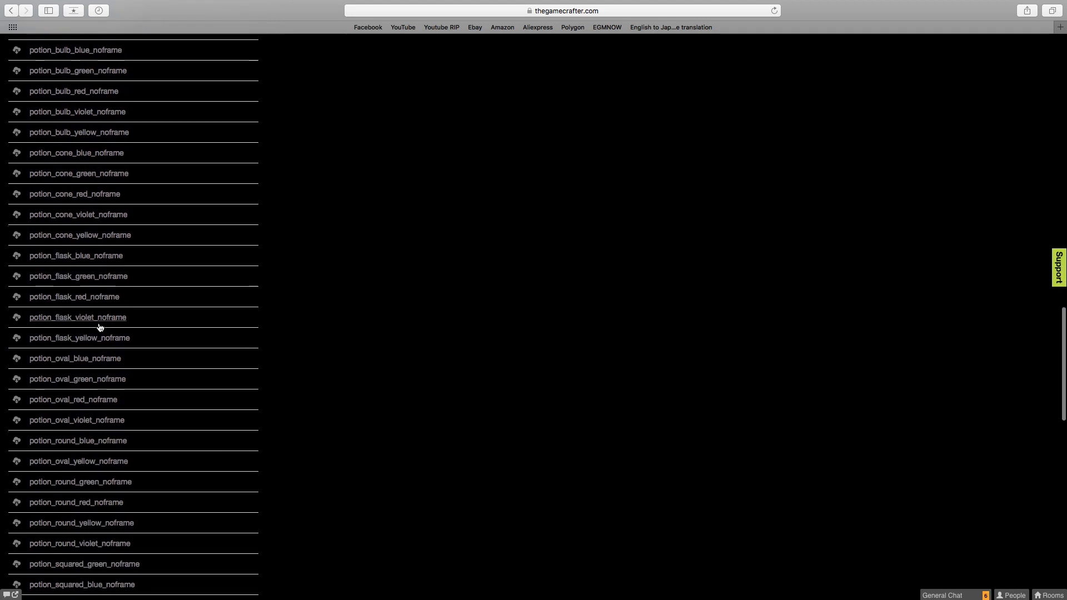
scroll(100, 327, down, 5)
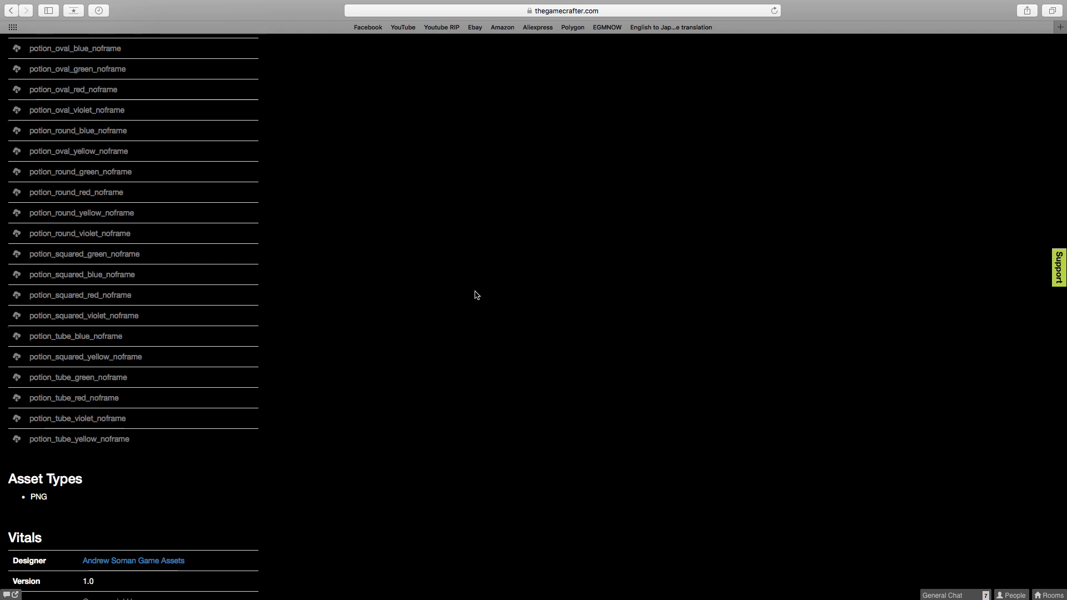
scroll(475, 295, up, 20)
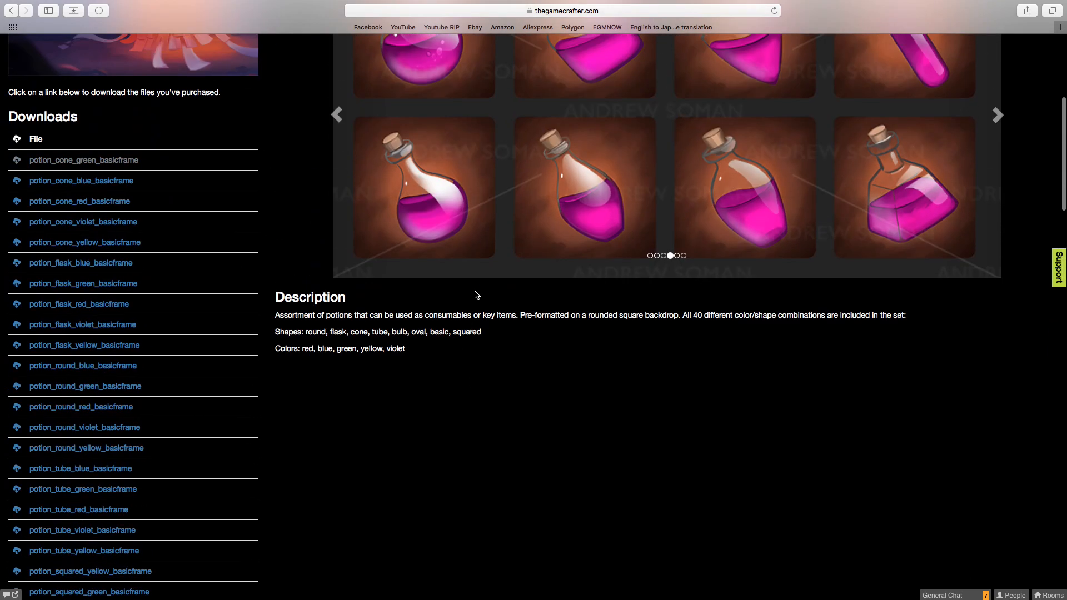
scroll(475, 295, up, 4)
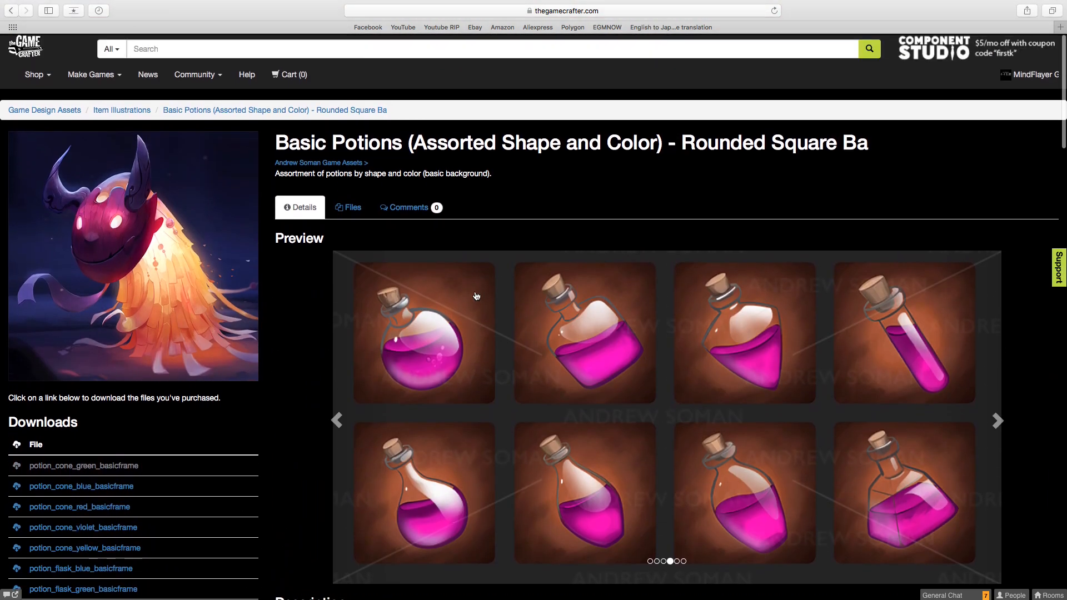
Switch to the potion card in Affinity Designer, select the green potion bottle and flip it horizontally.
key(ctrl+Left)
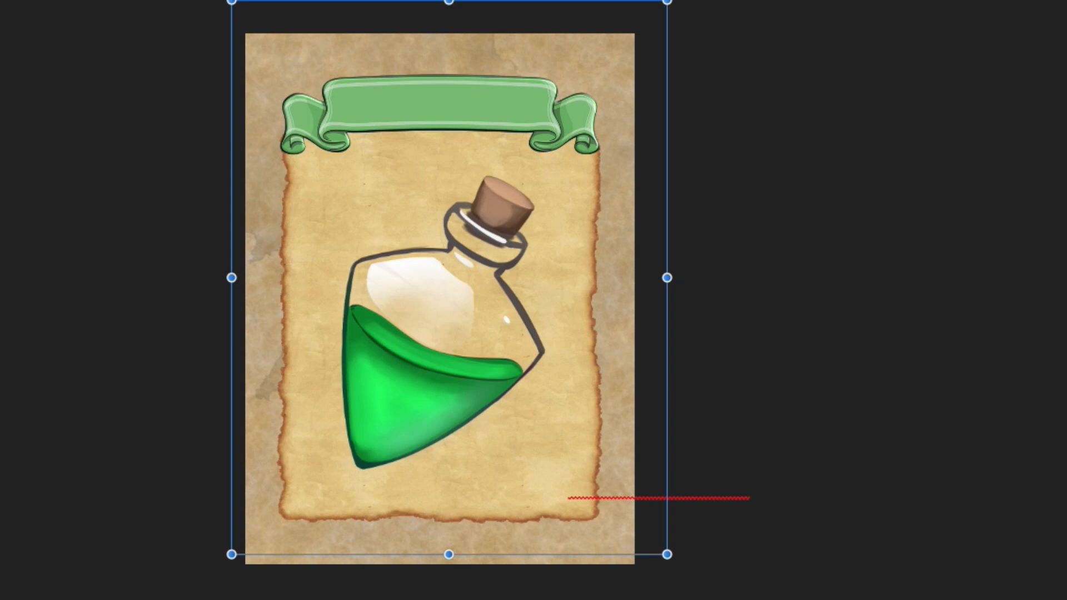
click(451, 327)
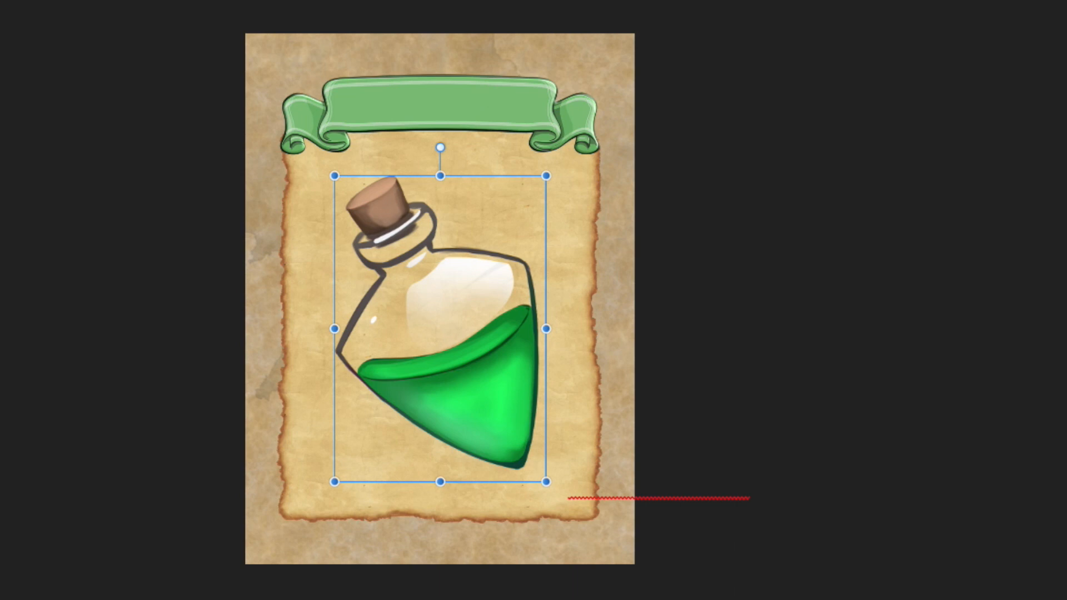
Scale the potion bottle up well past the card's edges and shrink it back to fit inside the parchment.
drag(385, 225, 401, 247)
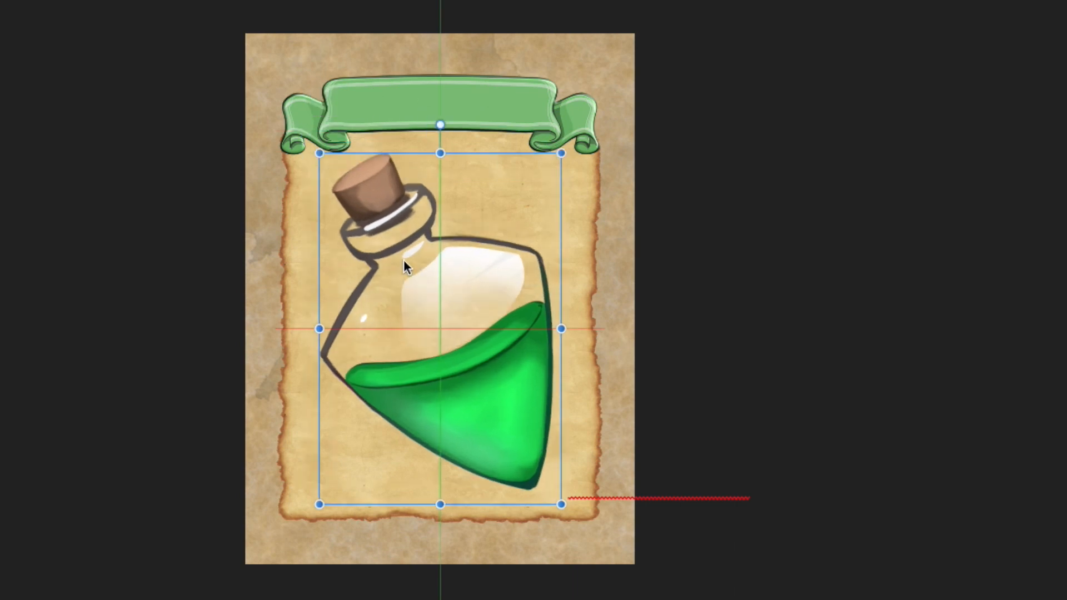
drag(319, 150, 0, 3)
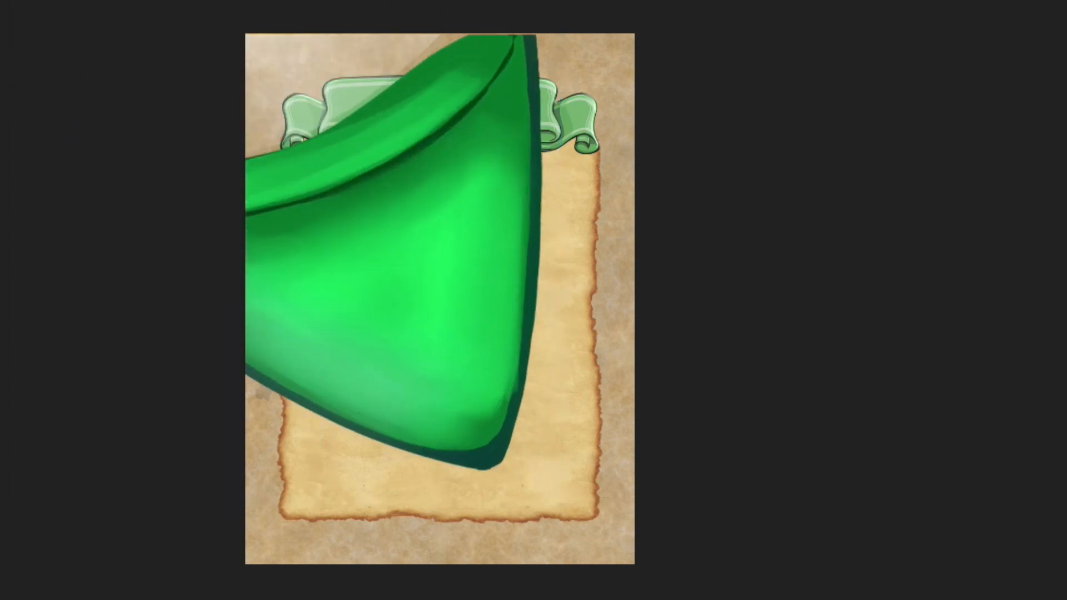
drag(392, 151, 534, 465)
drag(131, 0, 52, 0)
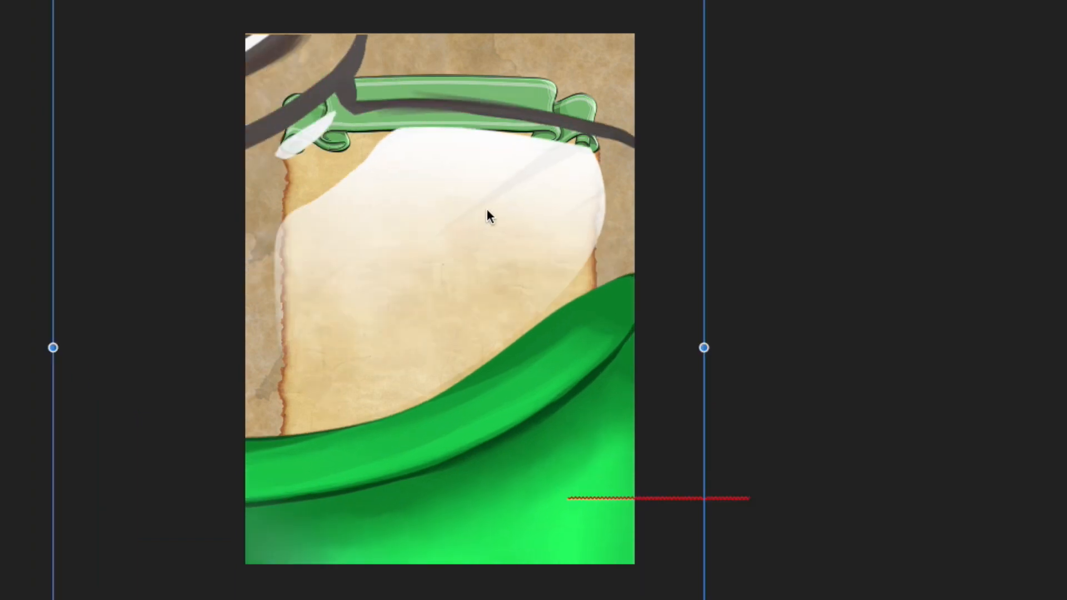
drag(486, 209, 734, 388)
drag(318, 70, 468, 239)
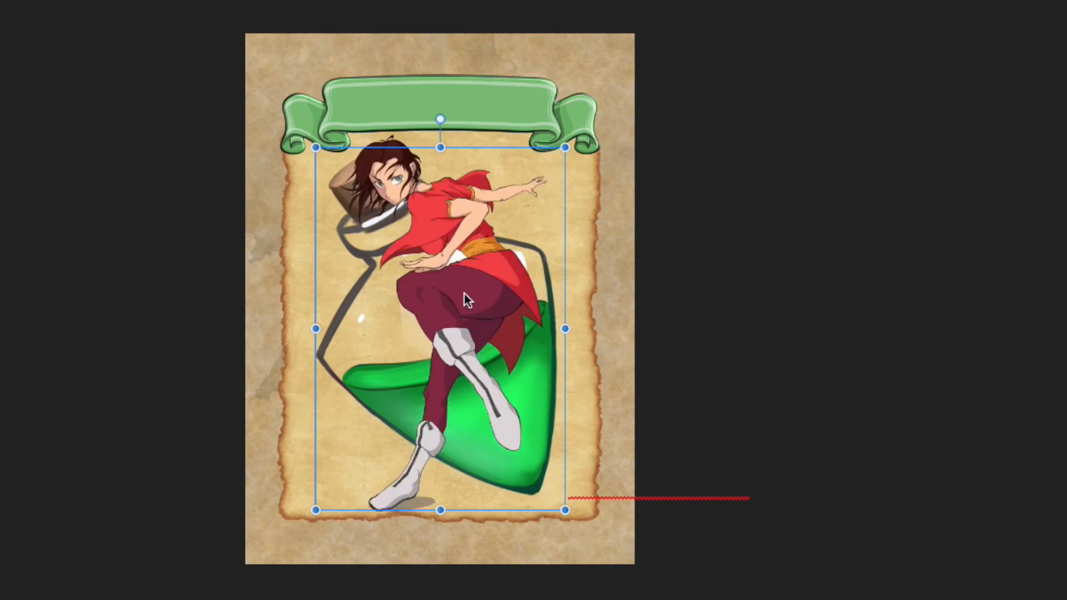
Place the red-clad fighter illustration on the card and shift the potion bottle left to stand beside it.
drag(478, 270, 562, 266)
click(480, 263)
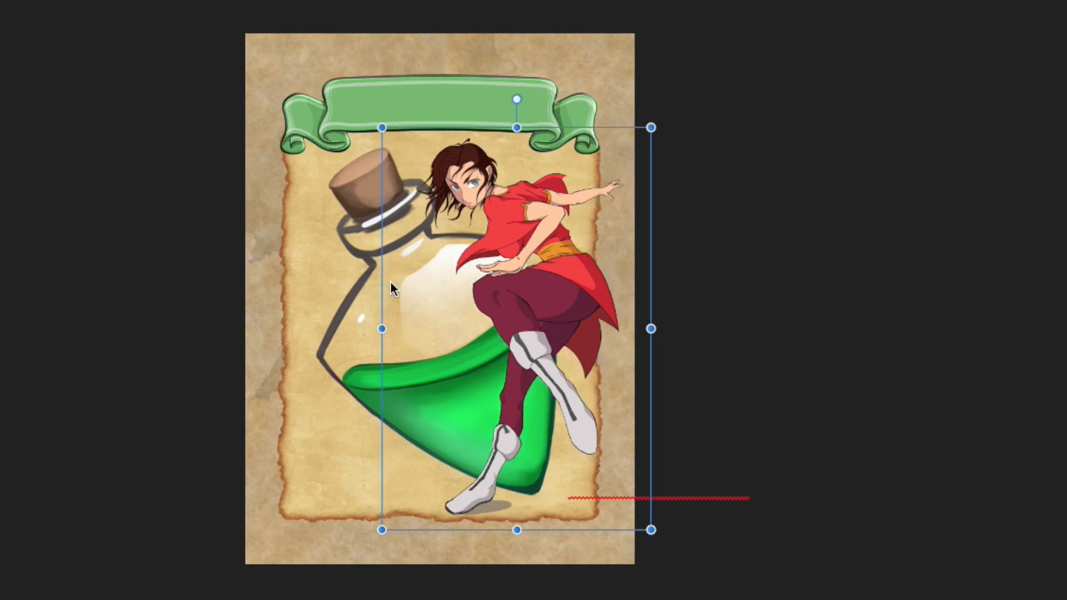
click(364, 322)
drag(420, 327, 362, 328)
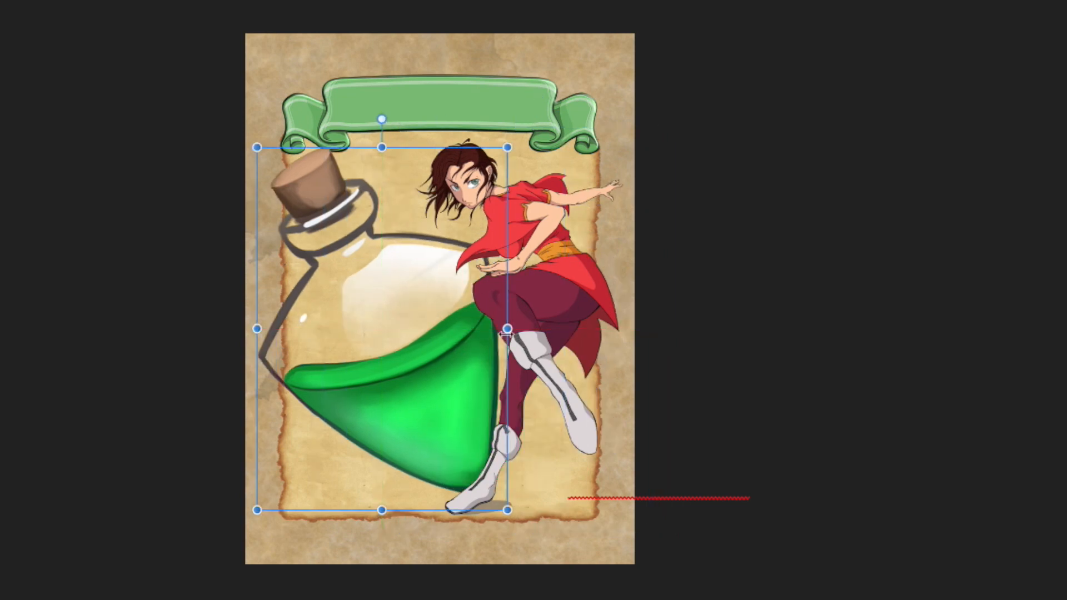
click(558, 302)
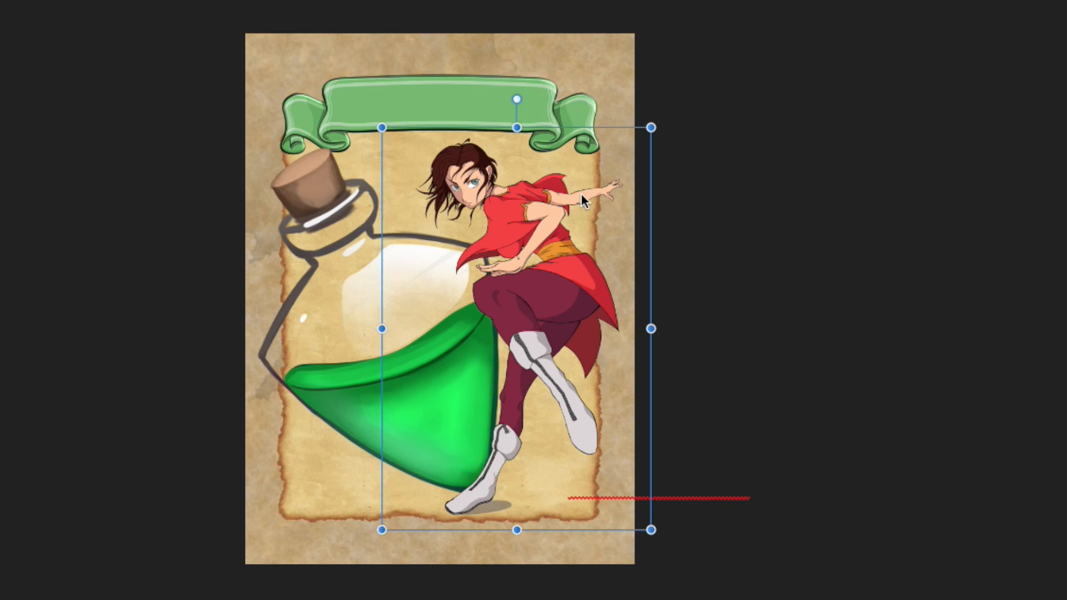
mouse_move(562, 226)
mouse_down()
mouse_move(516, 224)
mouse_move(555, 226)
mouse_up()
key(super+z)
Place the Cinnamon card image over the artwork, rotate it nearly upright, move it past the card's left edge and delete it.
click(482, 291)
drag(481, 343, 195, 129)
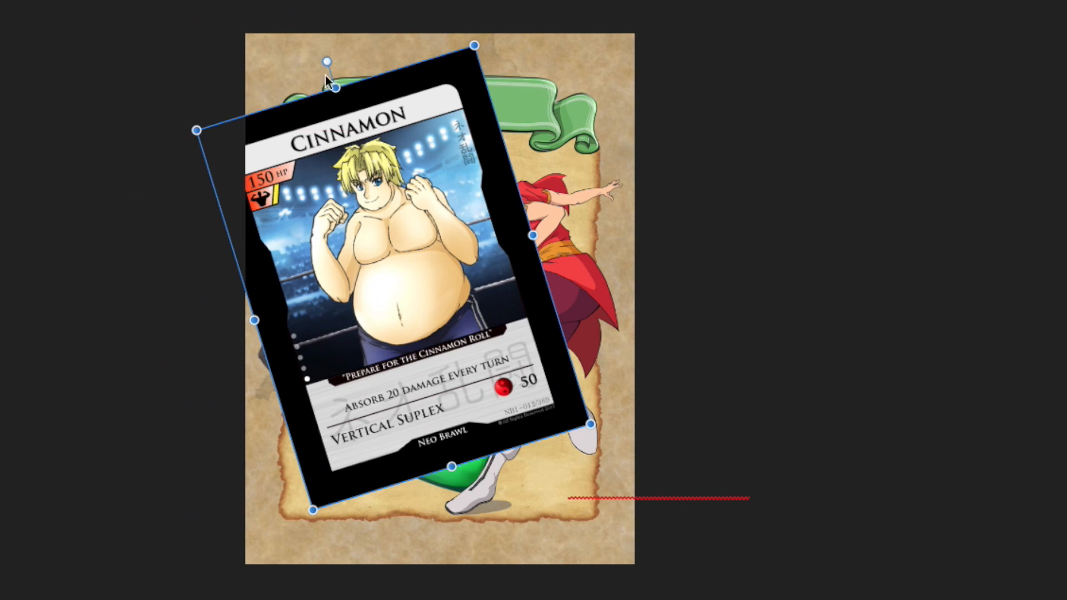
drag(327, 61, 400, 70)
drag(439, 242, 350, 248)
click(556, 253)
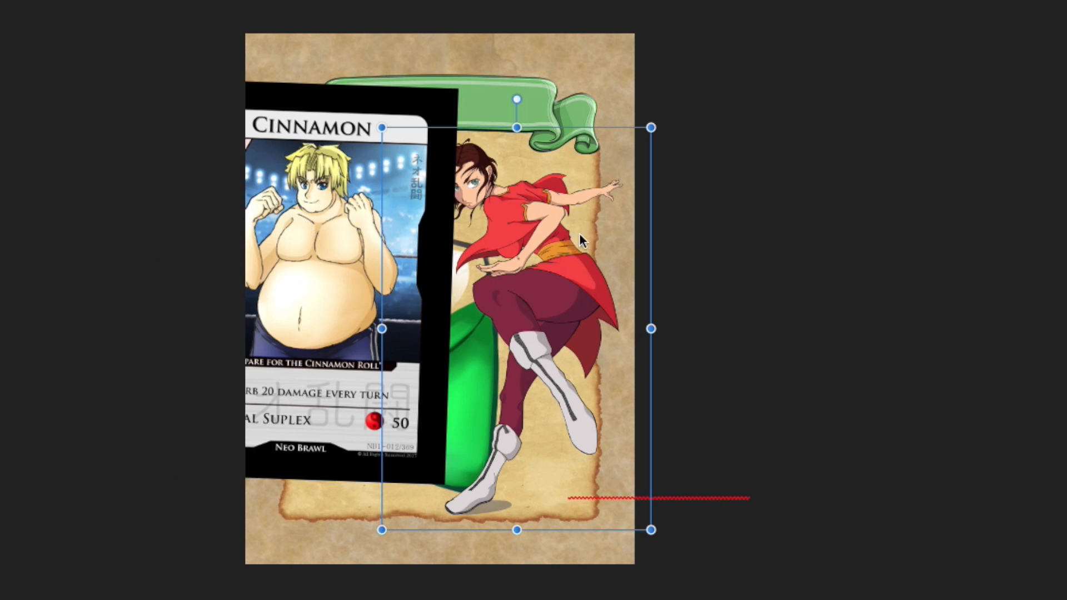
click(318, 189)
drag(317, 189, 285, 189)
key(Delete)
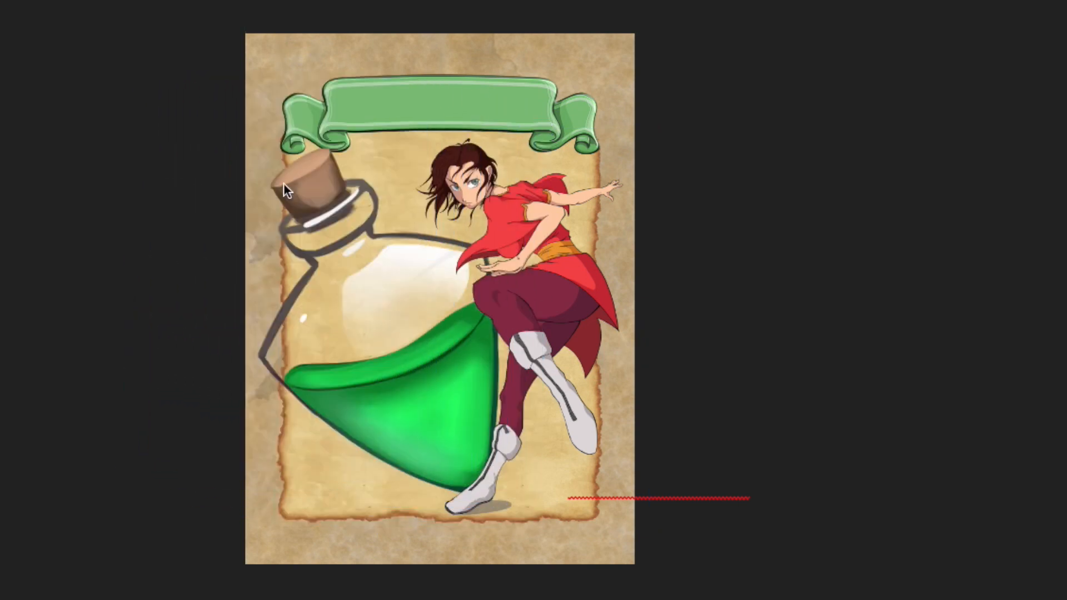
Delete the red-clad fighter, then re-centre the potion bottle on the parchment at a slightly smaller size.
click(562, 253)
drag(563, 253, 513, 248)
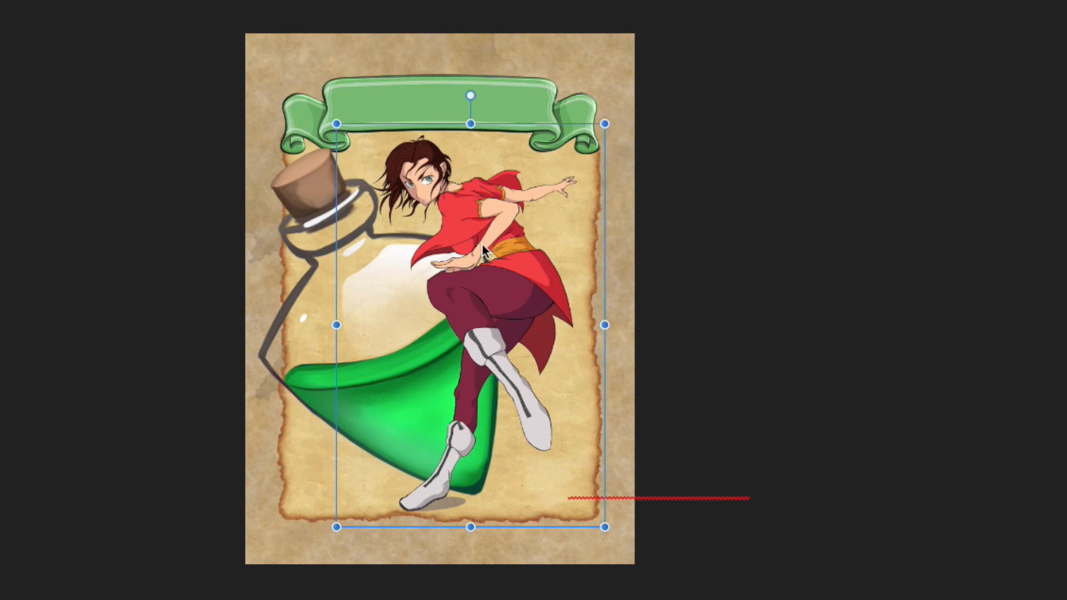
key(Delete)
drag(434, 285, 497, 289)
drag(316, 150, 327, 160)
drag(405, 248, 395, 241)
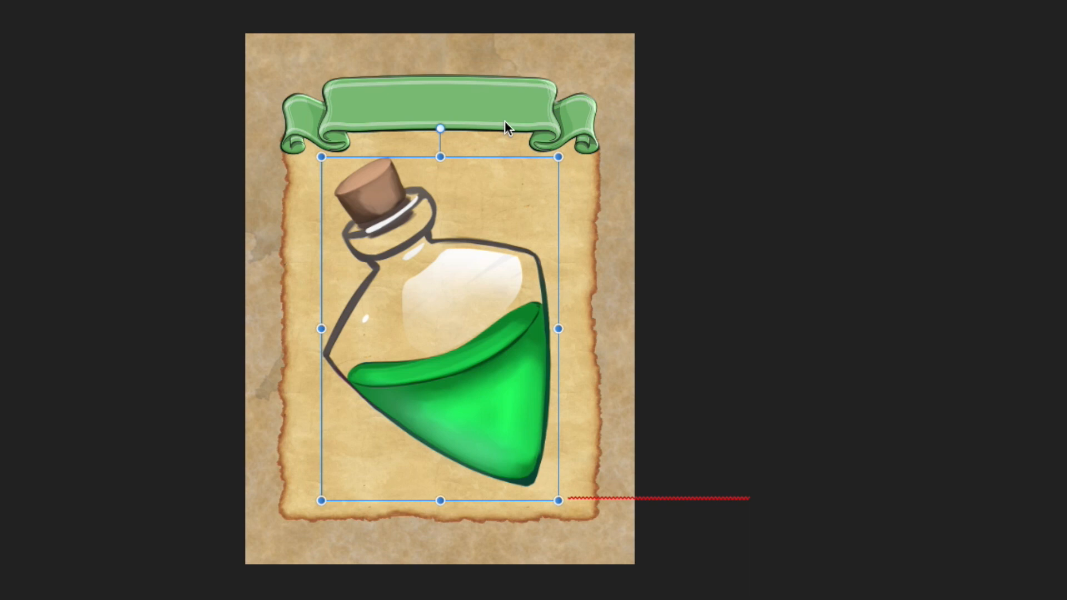
Switch back to the Basic Potions page in the browser and look through its previews, download list and vitals.
key(super+Tab)
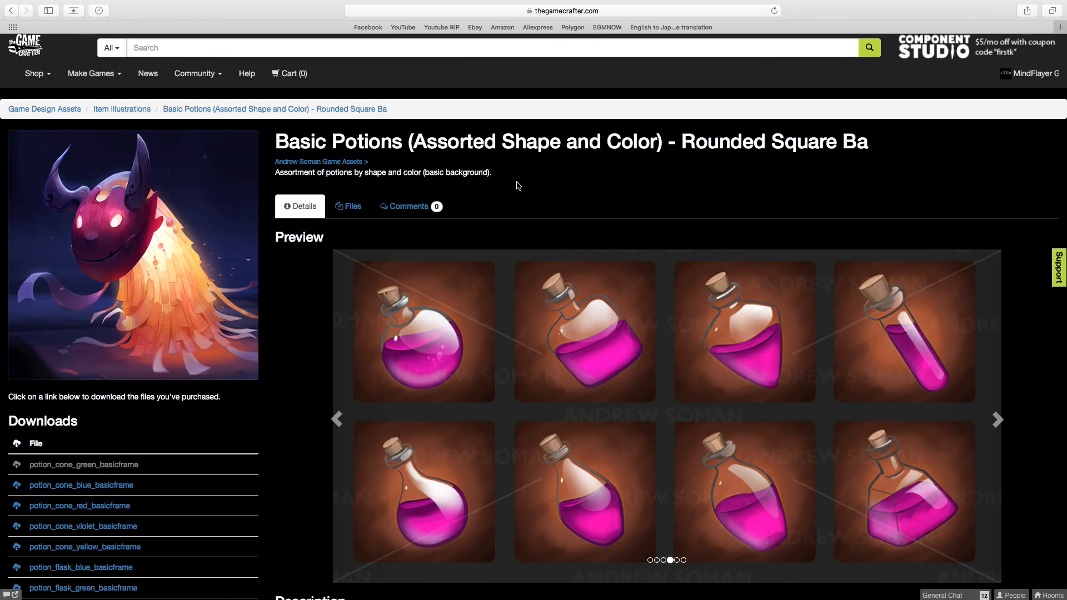
scroll(542, 194, down, 5)
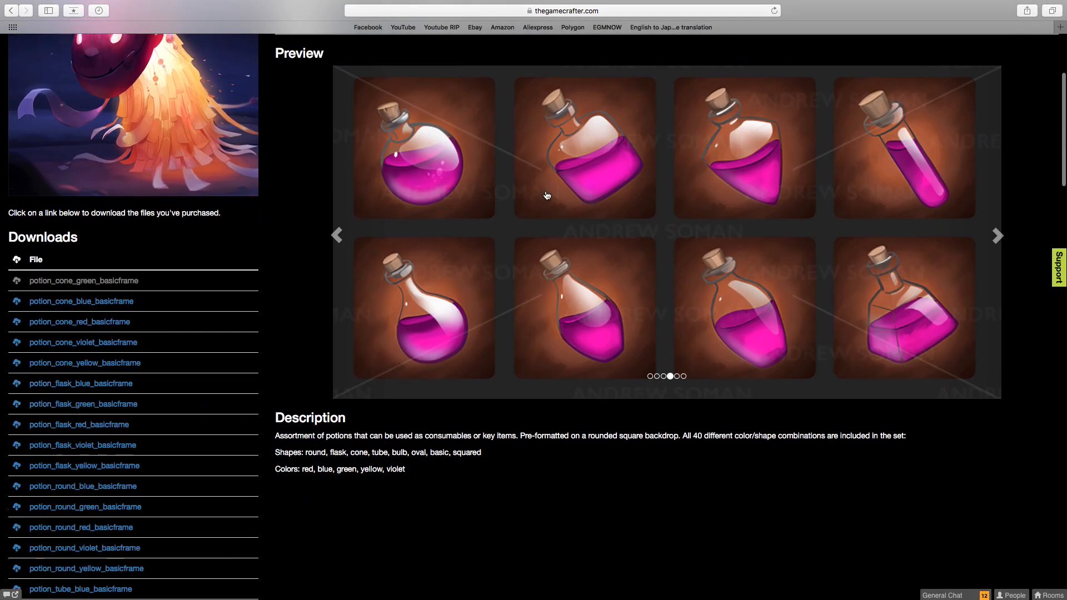
scroll(512, 229, up, 5)
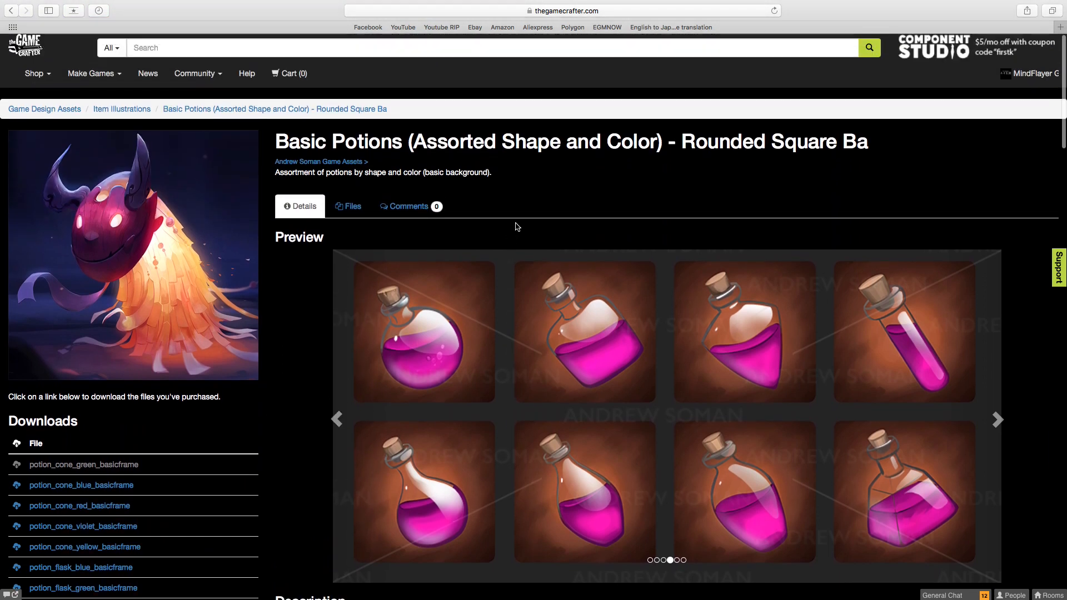
scroll(515, 227, down, 4)
scroll(517, 228, down, 15)
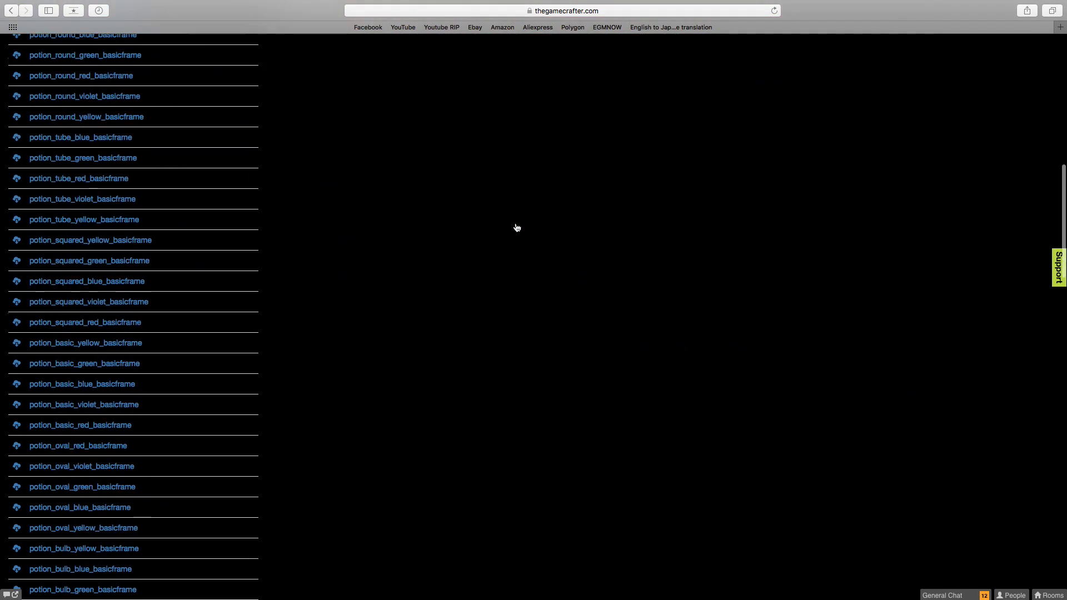
scroll(517, 228, down, 10)
scroll(517, 228, up, 4)
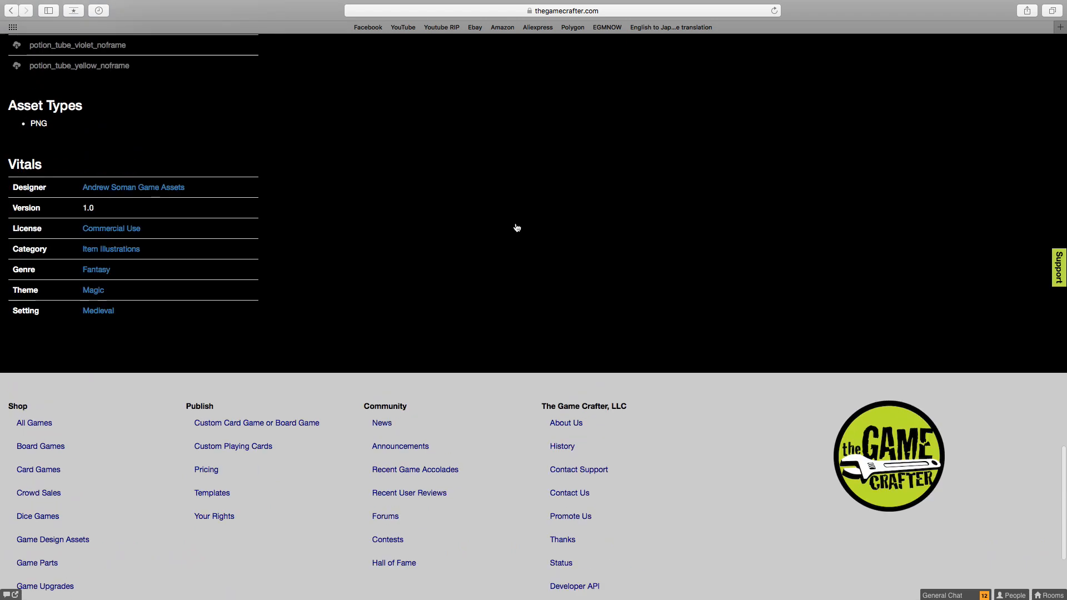
Open the designer's asset page and examine the SteamHorror: Essentials - Dark Hall Background preview and description.
click(149, 221)
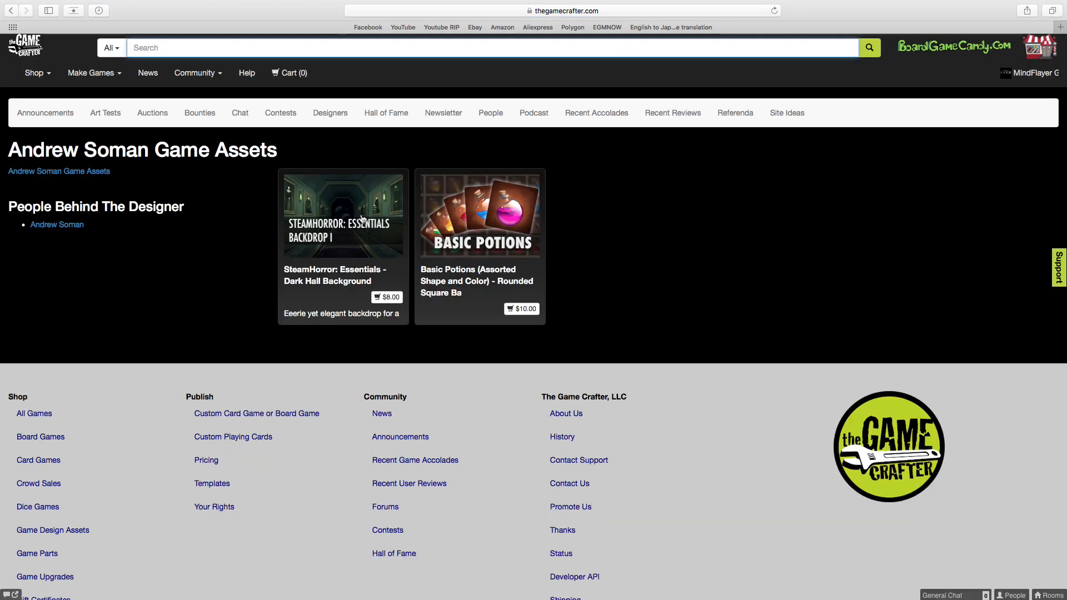
click(374, 215)
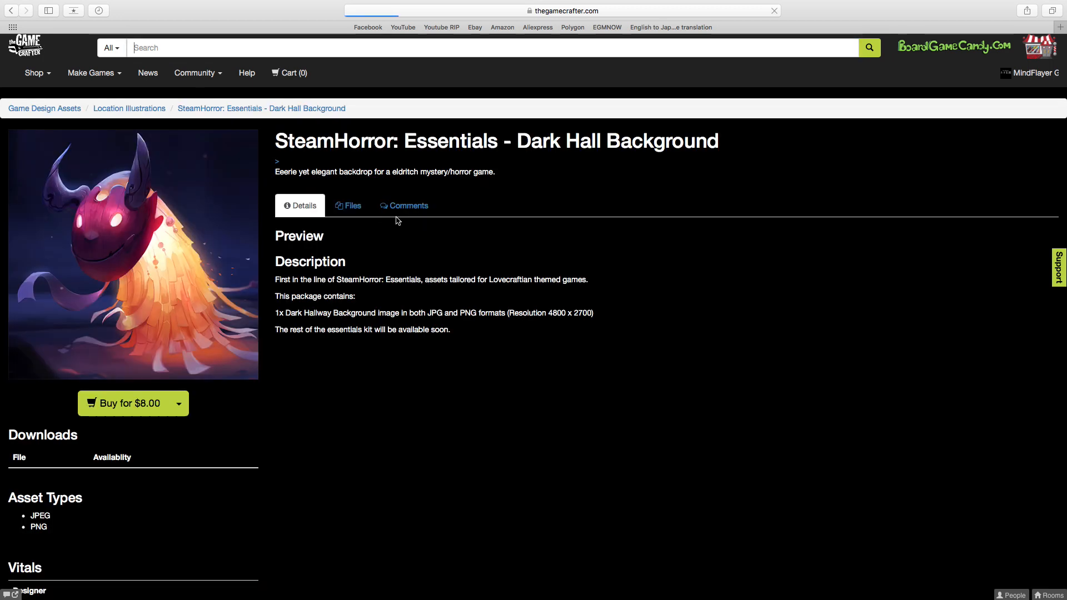
scroll(568, 271, down, 4)
scroll(568, 271, up, 1)
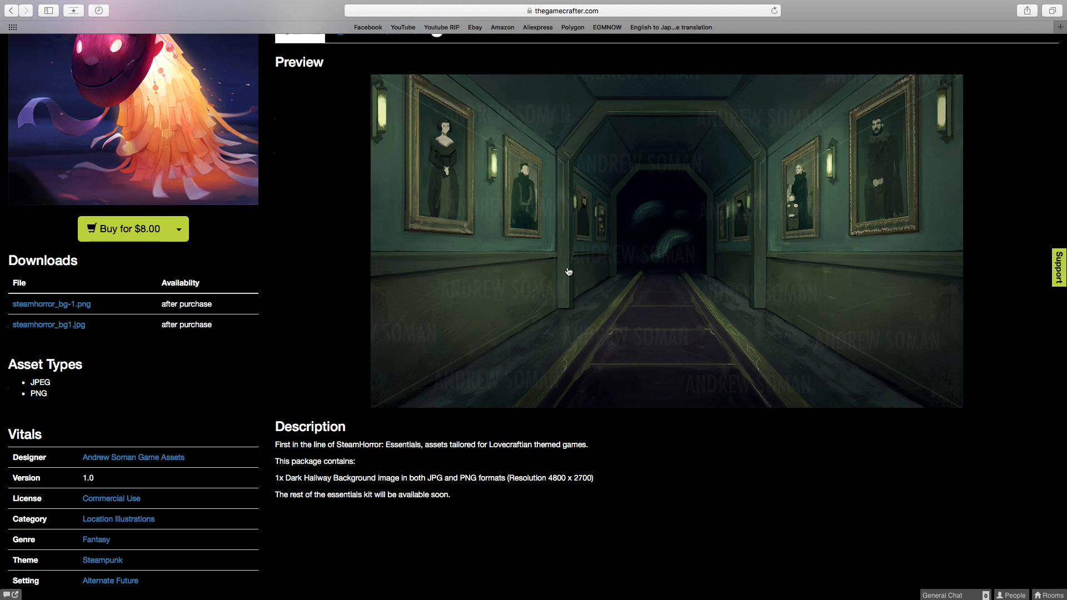
scroll(568, 272, up, 3)
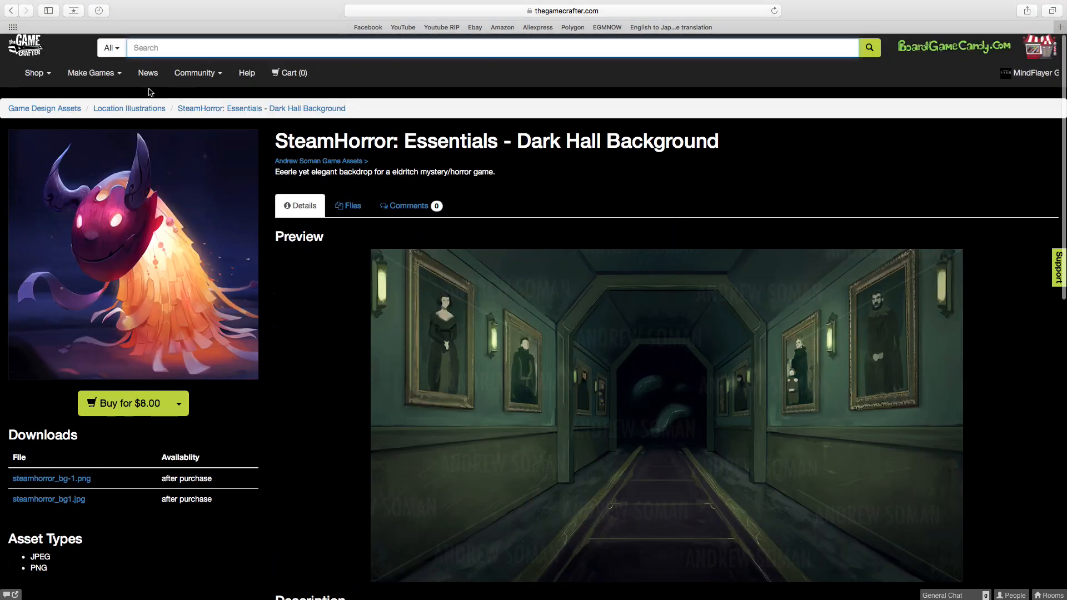
Return to the Game Design Assets shop and open the 3 Free Gems in 3 Color! asset.
click(39, 77)
click(67, 141)
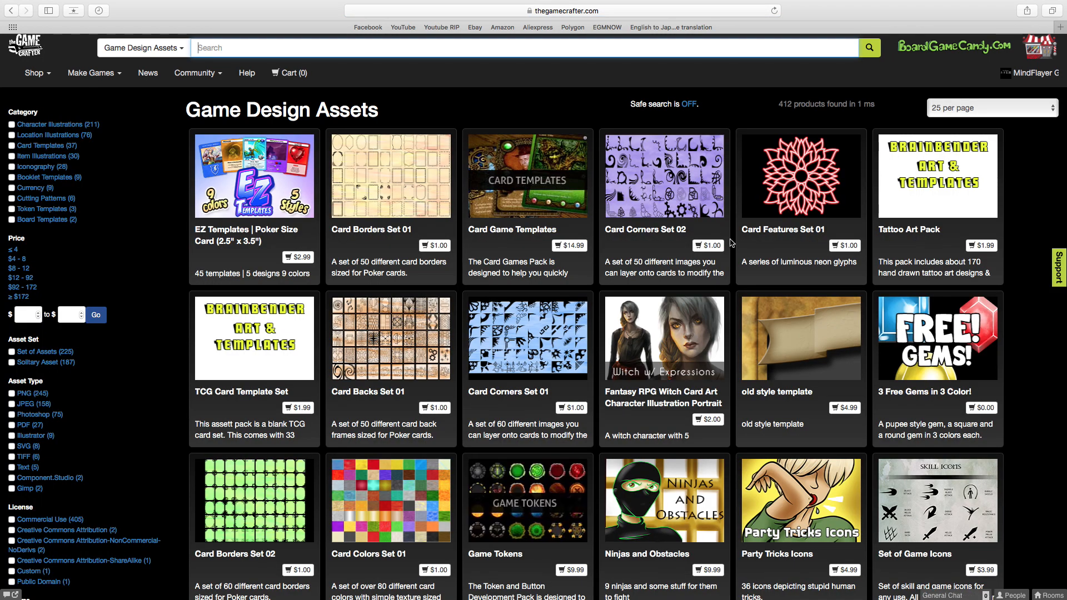
click(917, 324)
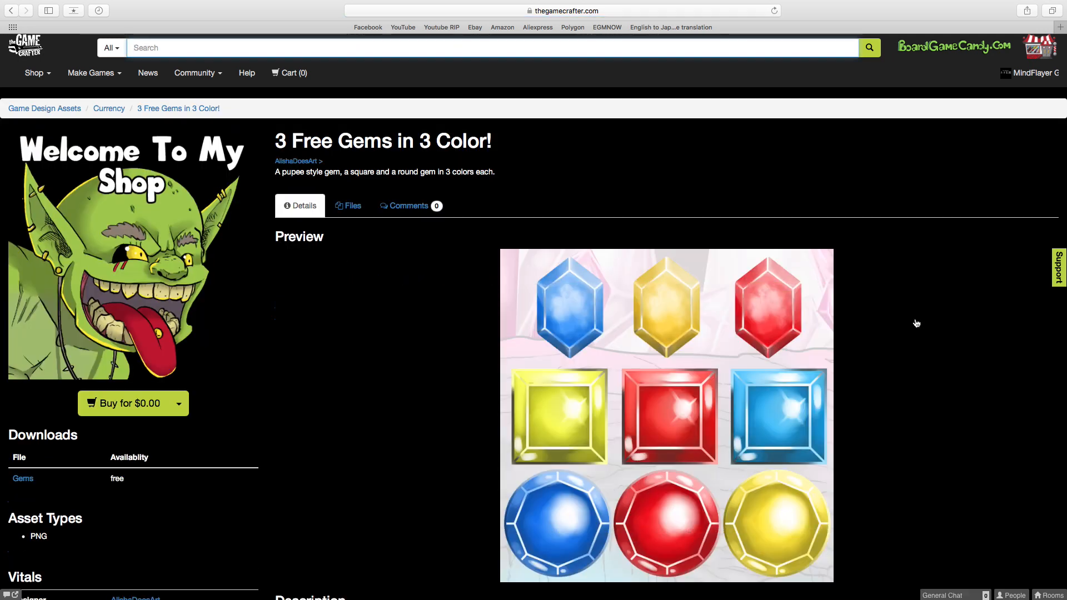
Review the free gems' preview and description, add the set to the cart and view the shopping cart.
scroll(916, 323, down, 3)
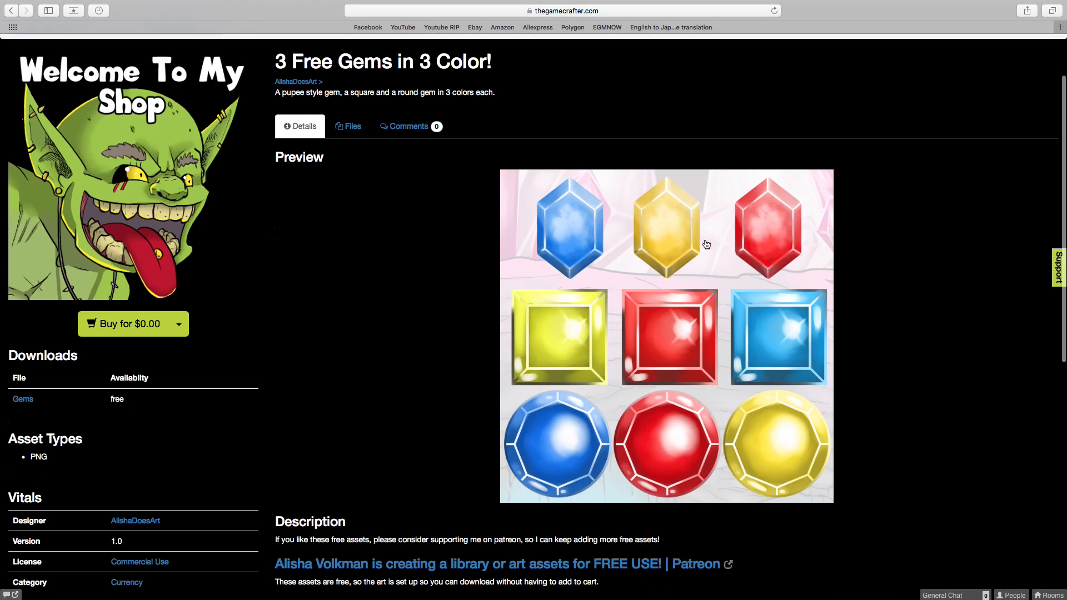
scroll(672, 323, down, 4)
scroll(672, 323, up, 3)
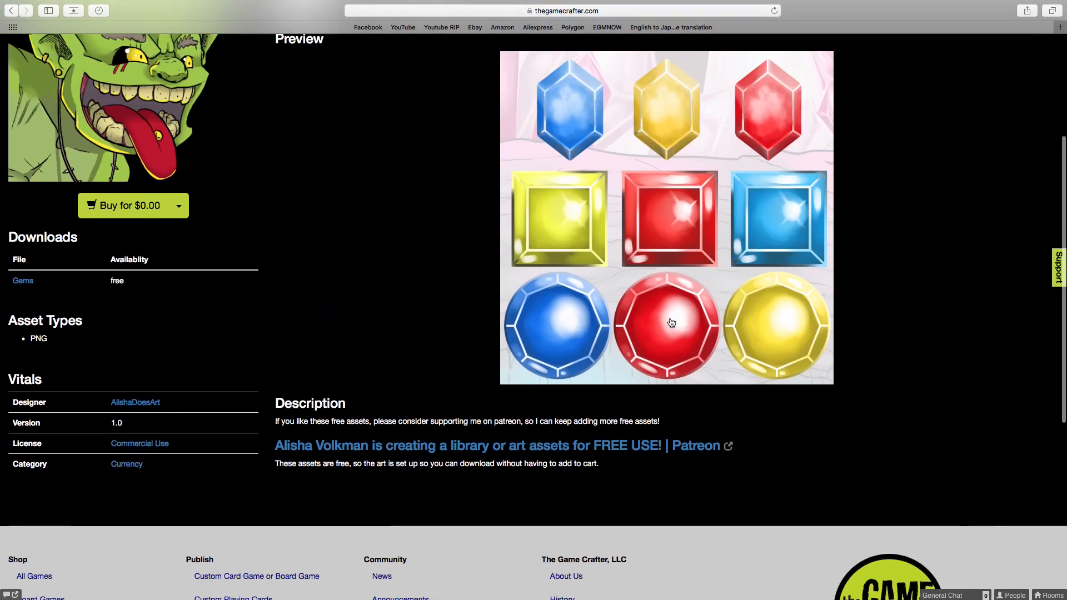
click(146, 223)
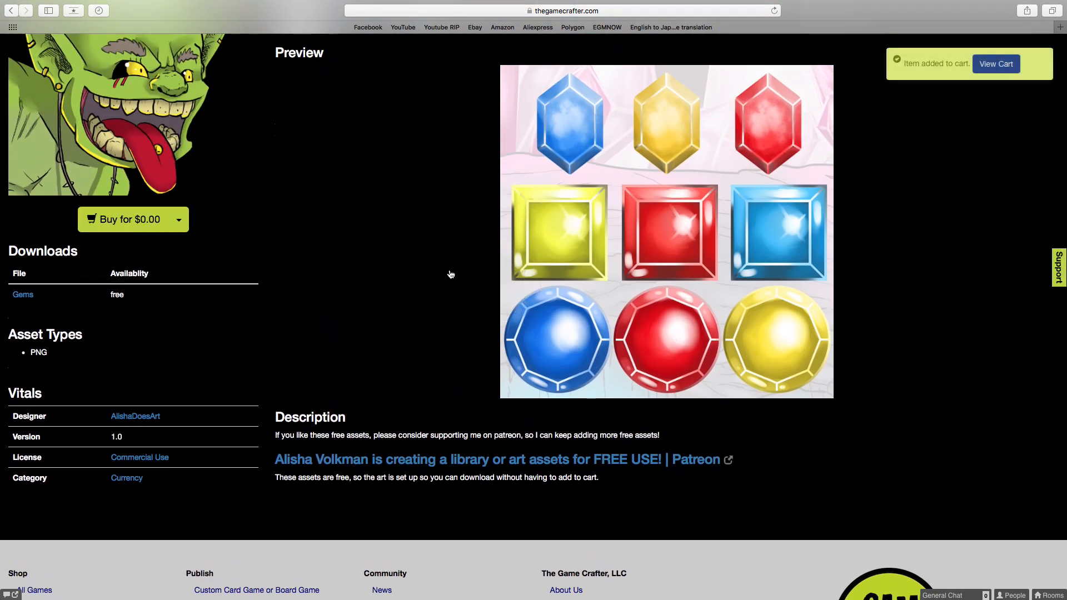
click(996, 63)
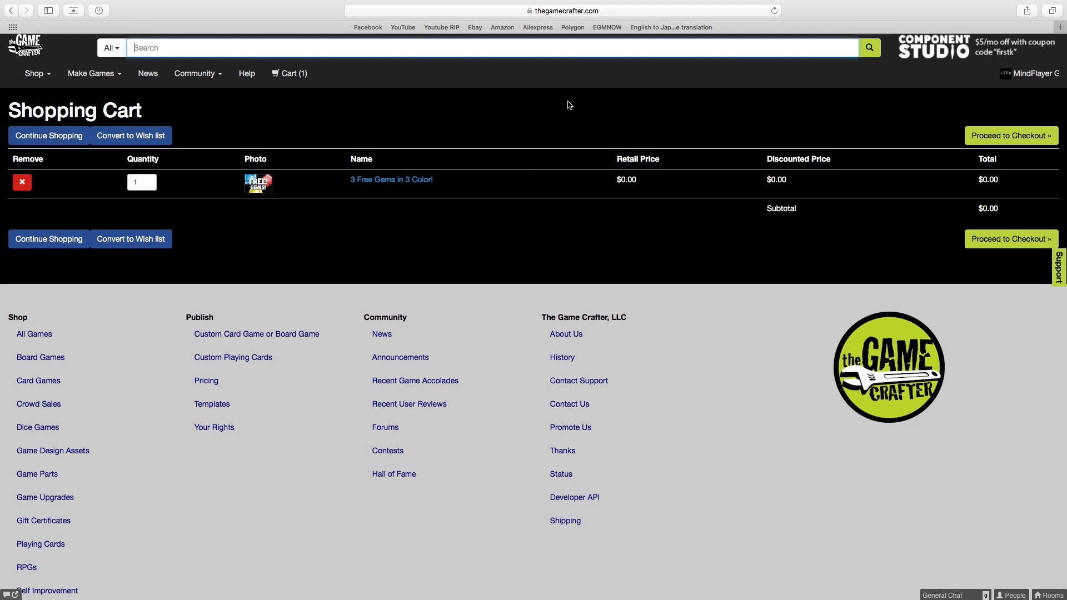
Return to Game Design Assets, browse the first two pages of products and go on to page 3.
click(34, 73)
click(82, 143)
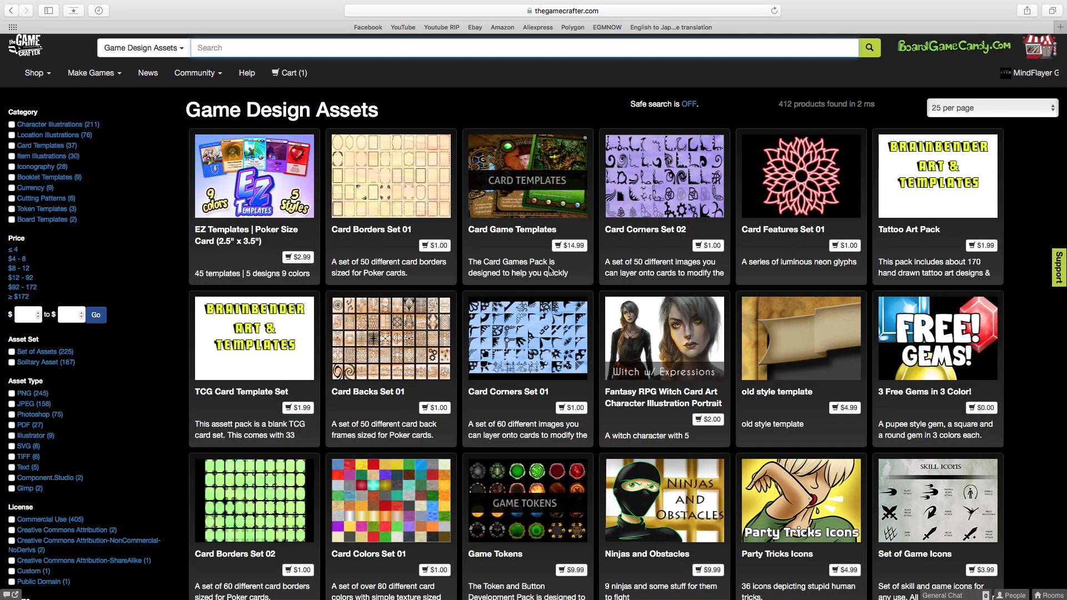
scroll(549, 270, down, 6)
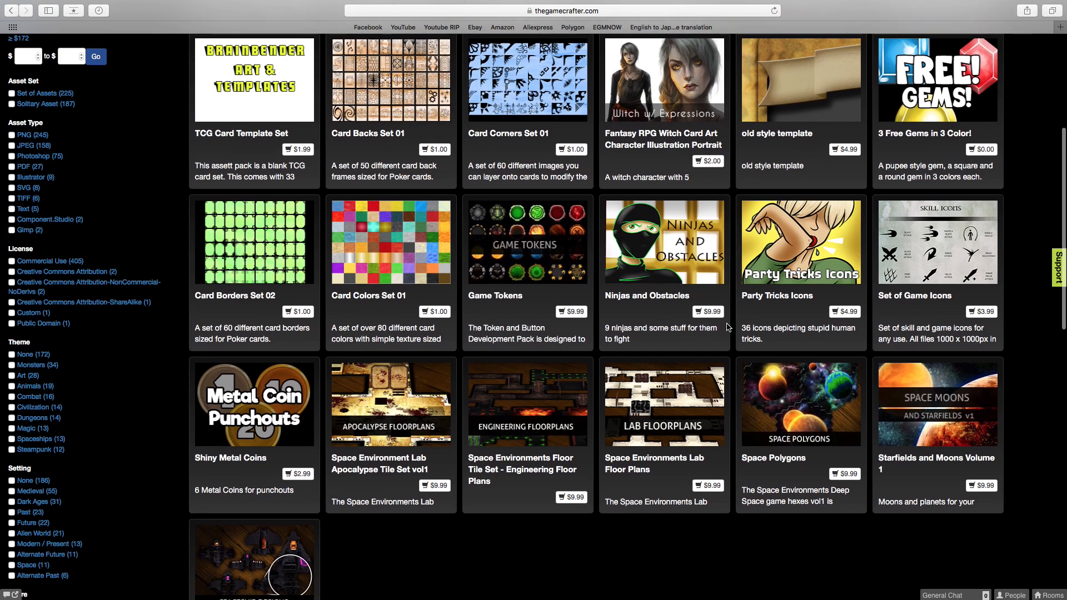
scroll(438, 325, down, 3)
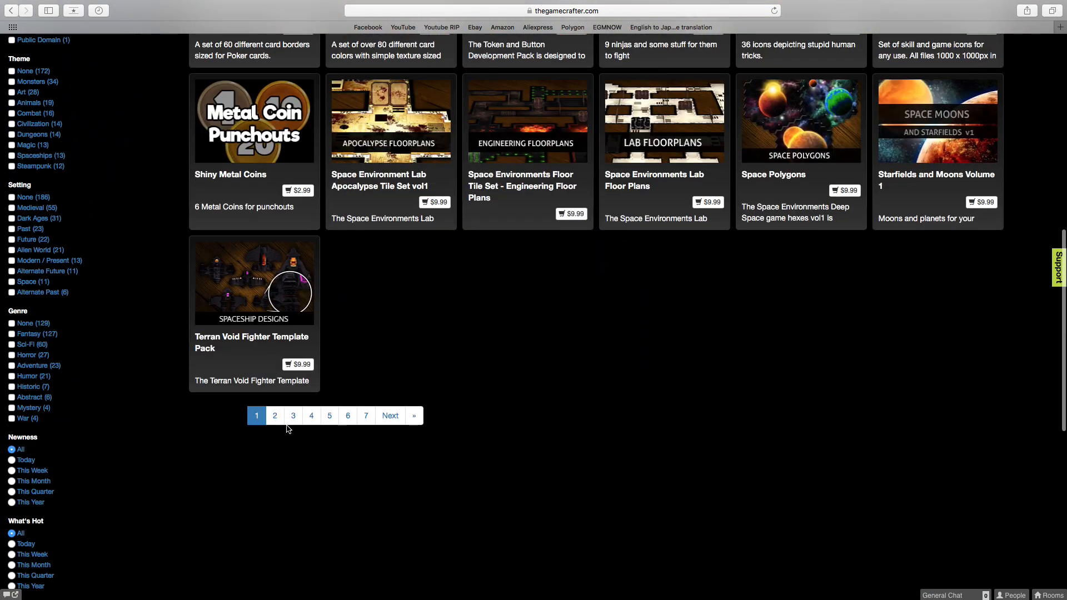
click(278, 416)
scroll(582, 354, down, 3)
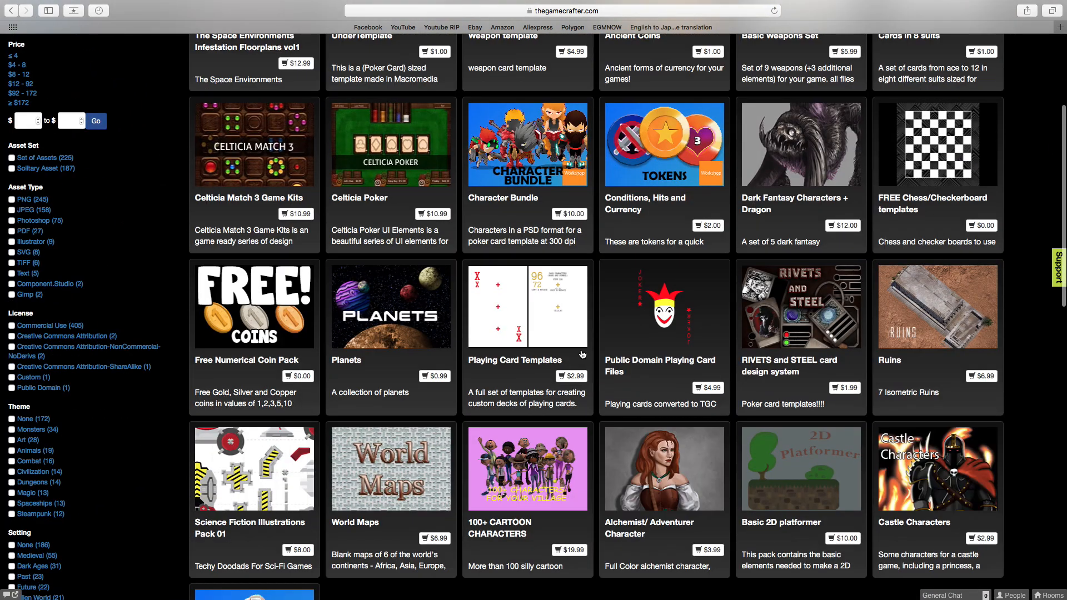
scroll(583, 354, up, 2)
scroll(611, 328, down, 2)
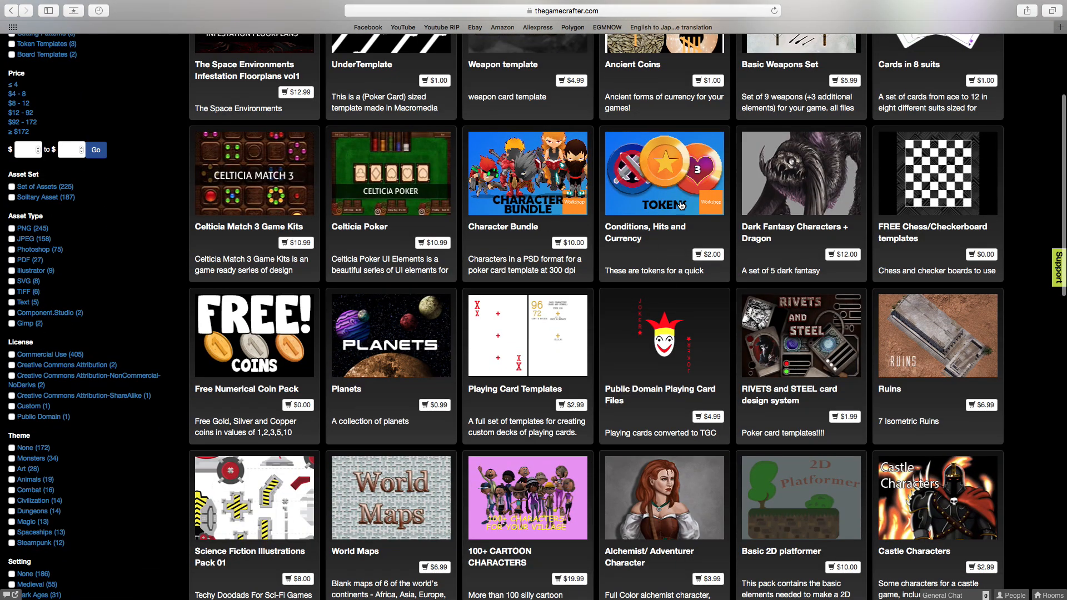
scroll(464, 343, down, 6)
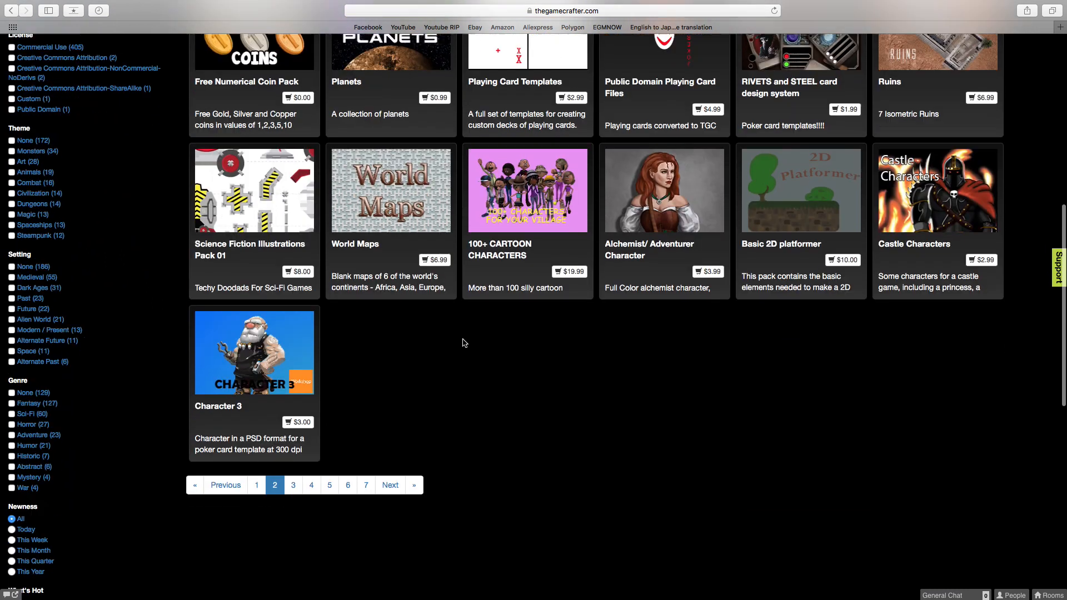
click(293, 485)
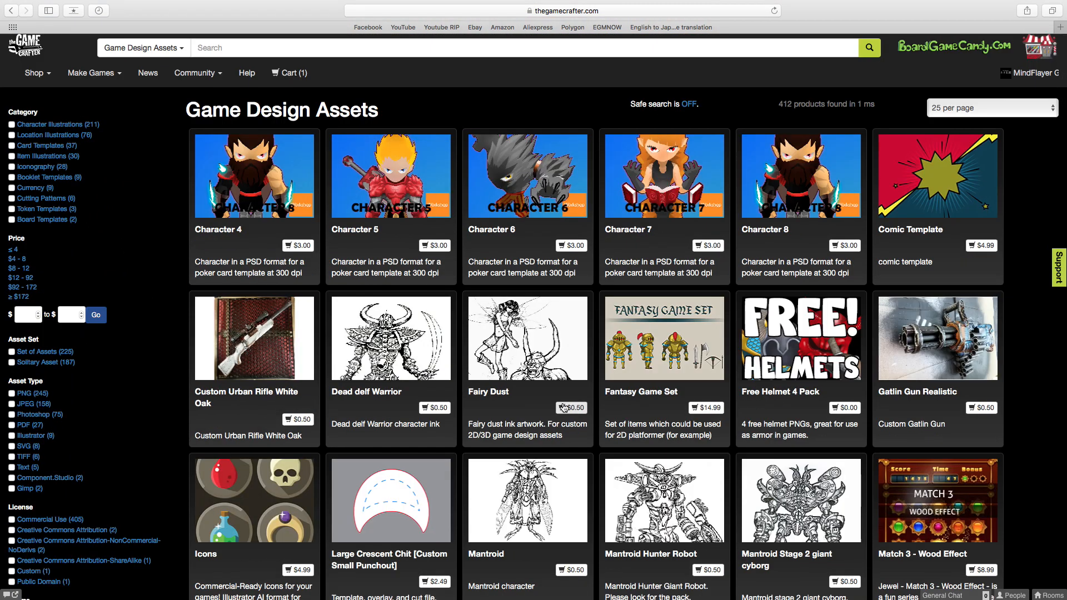
Open the Free Helmet 4 Pack and look through its helmet preview images.
click(815, 356)
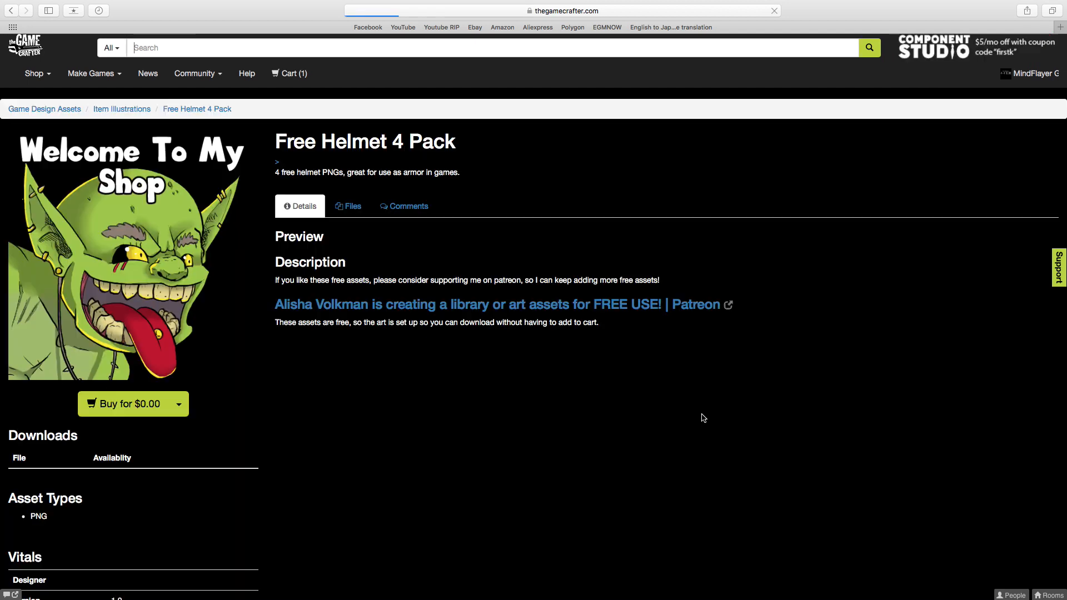
scroll(555, 361, down, 3)
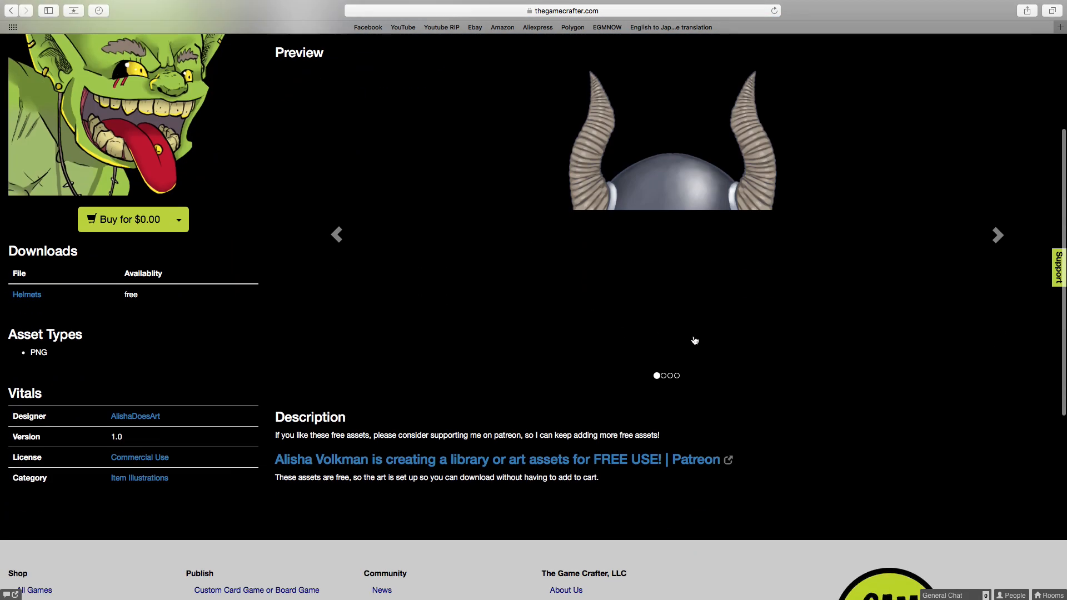
scroll(717, 347, up, 1)
click(1003, 328)
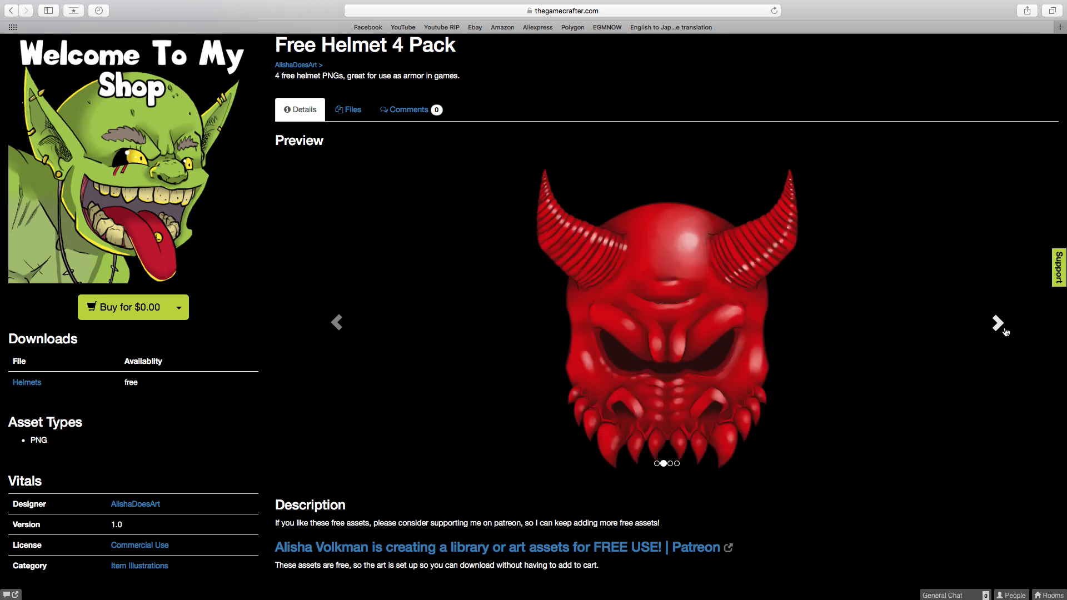
scroll(646, 337, down, 1)
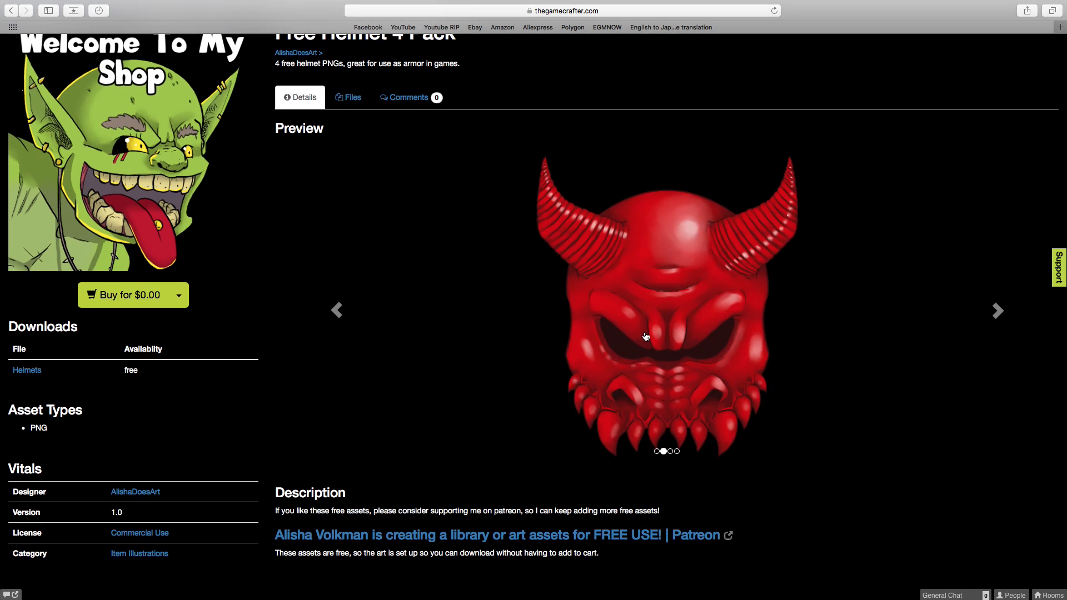
click(1001, 311)
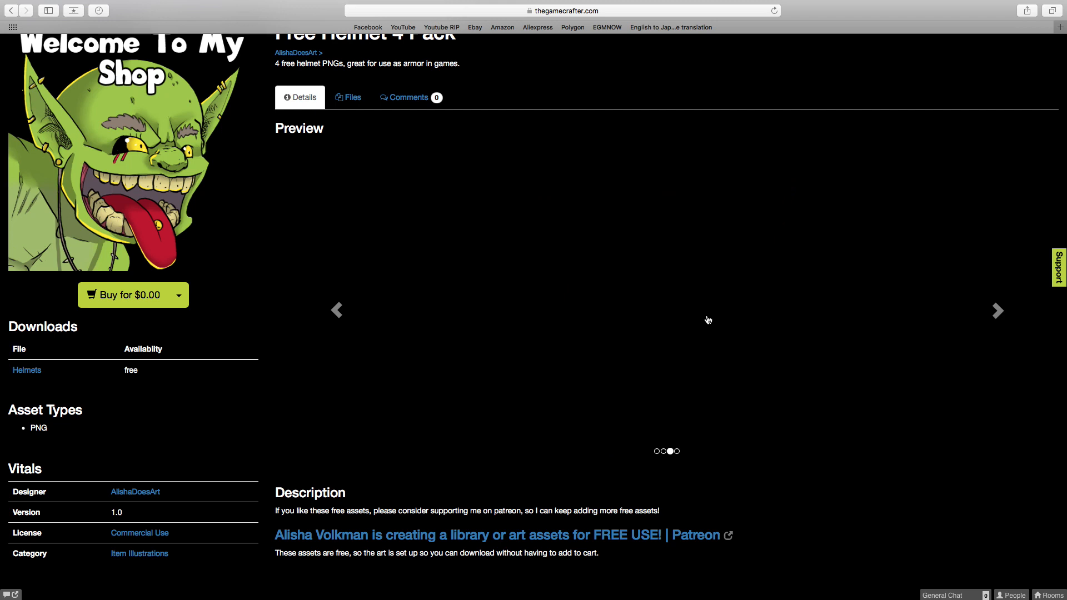